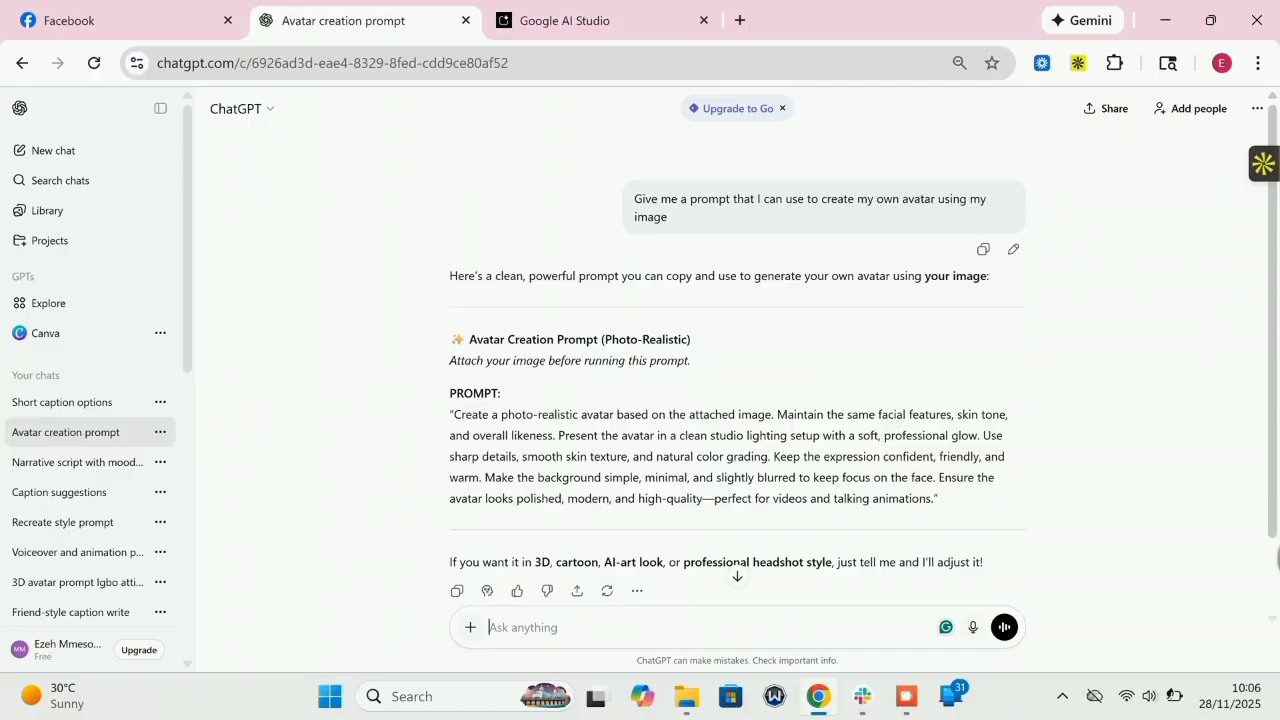
Copy the full photo-realistic avatar creation prompt from ChatGPT's reply.
{"action": "scroll", "coordinate": [737, 380], "scroll_direction": "down", "scroll_amount": 1}
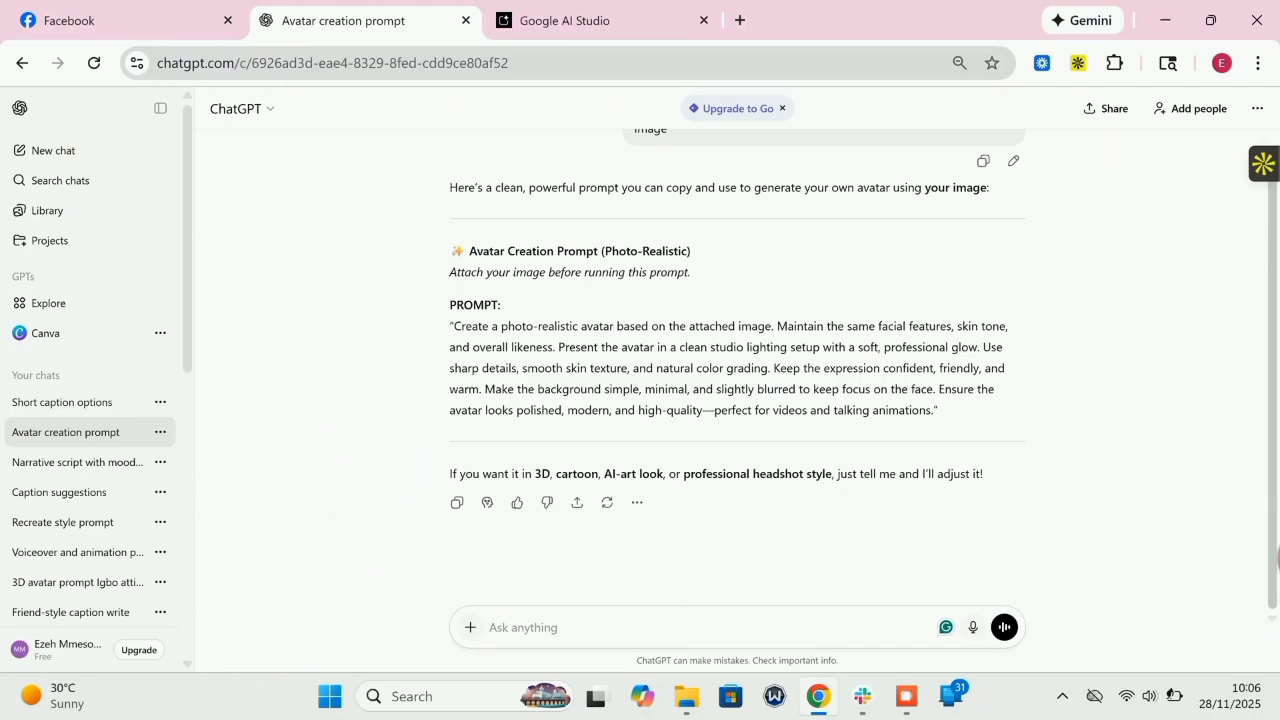
{"action": "double_click", "coordinate": [471, 326]}
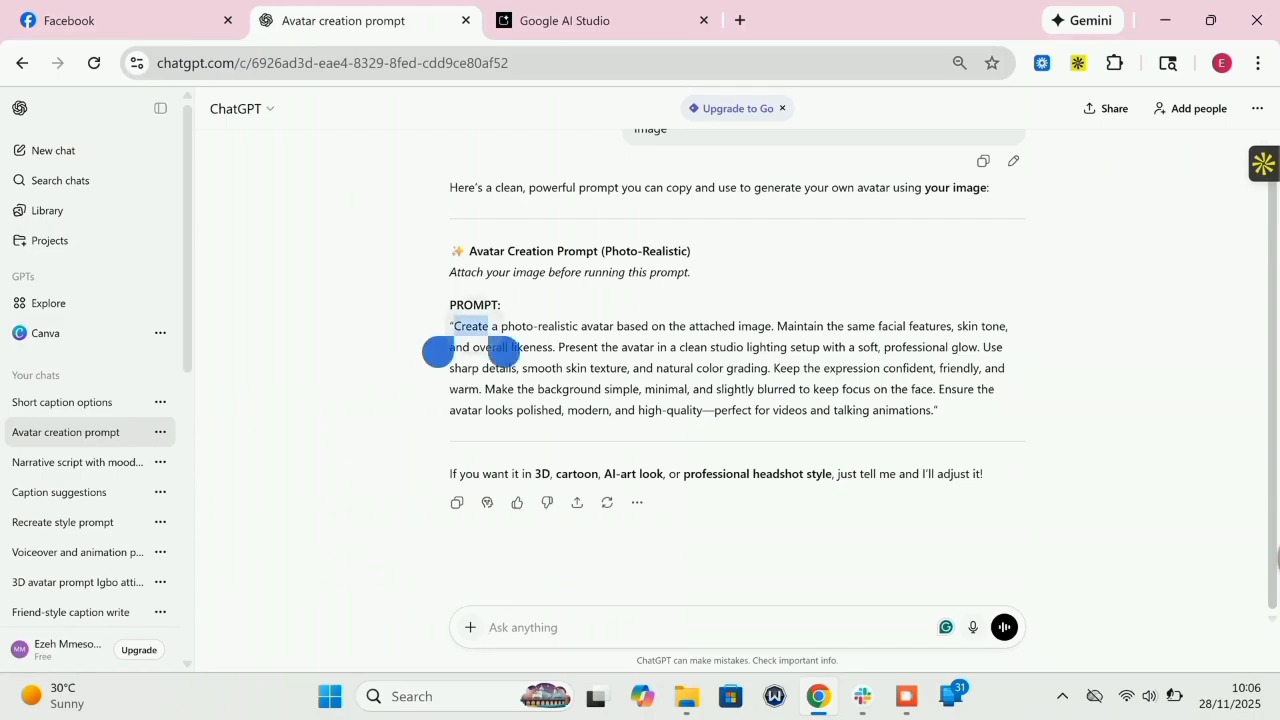
{"action": "left_click_drag", "start_coordinate": [503, 350], "coordinate": [948, 435]}
{"action": "key", "text": "ctrl+c"}
{"action": "left_click", "coordinate": [672, 286]}
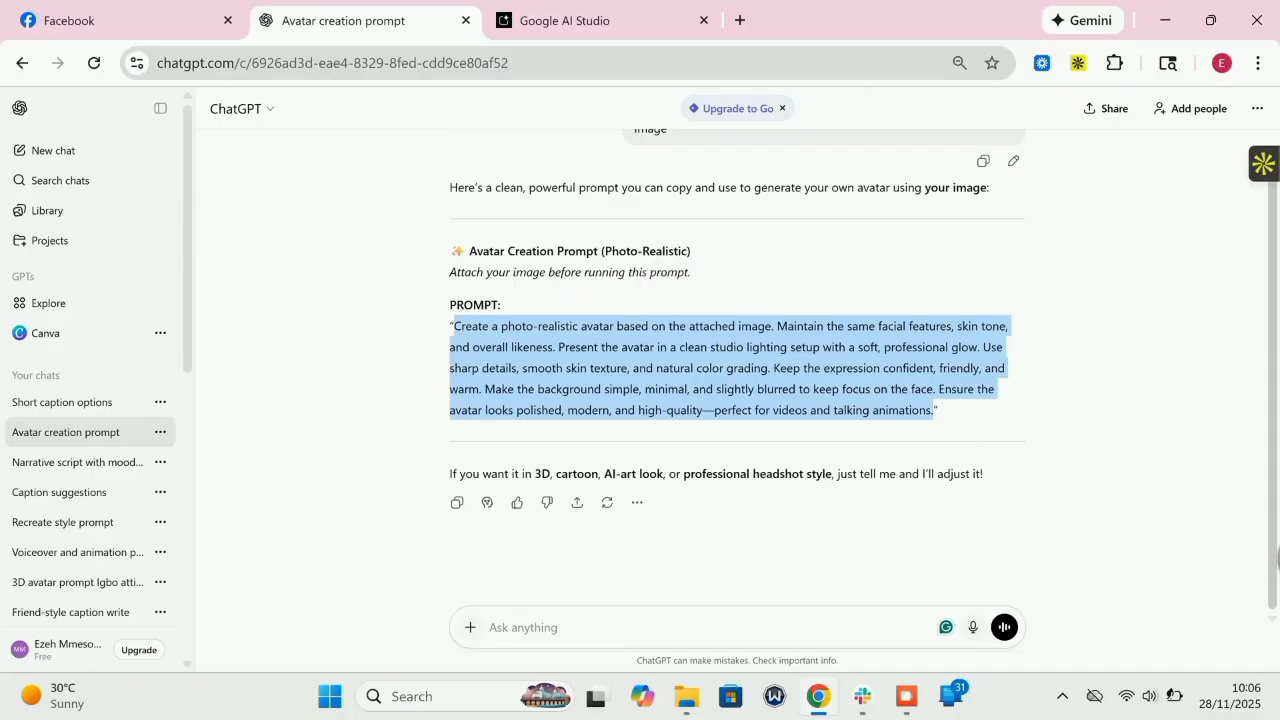
Search the web for google ai studio, open Google AI Studio from the results and select the Nano Banana model.
{"action": "left_click", "coordinate": [583, 24]}
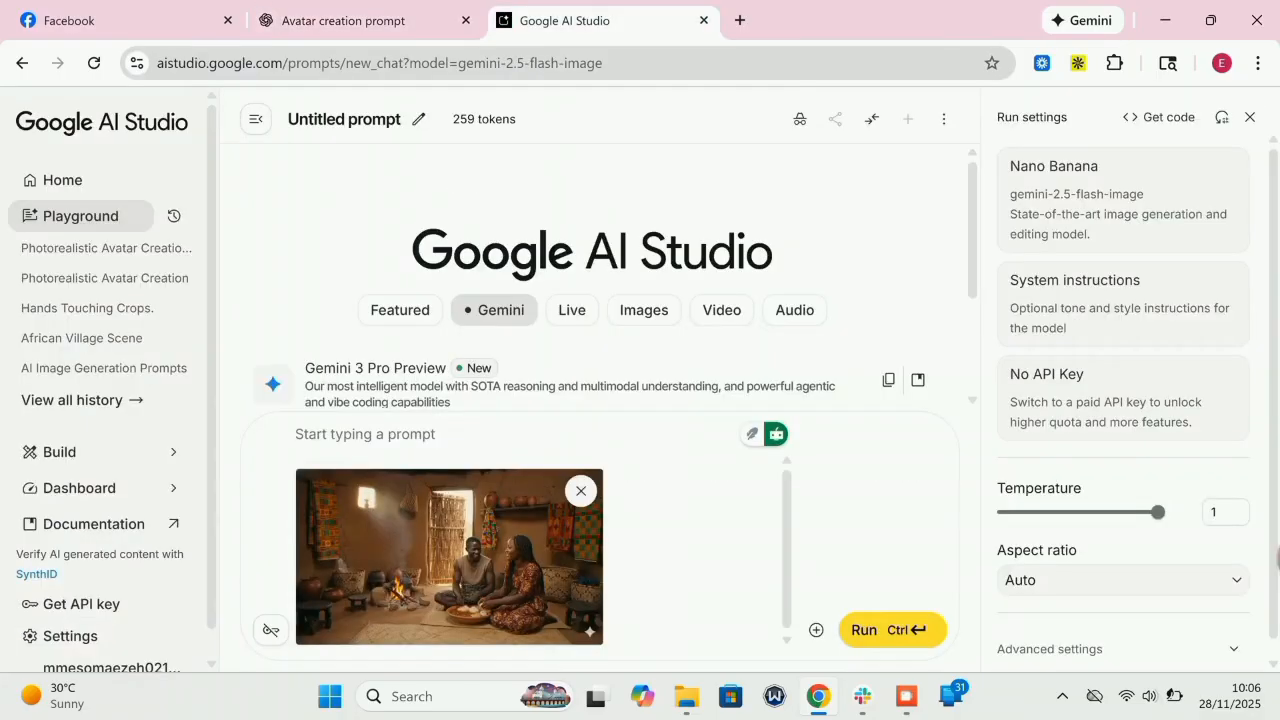
{"action": "left_click", "coordinate": [380, 63]}
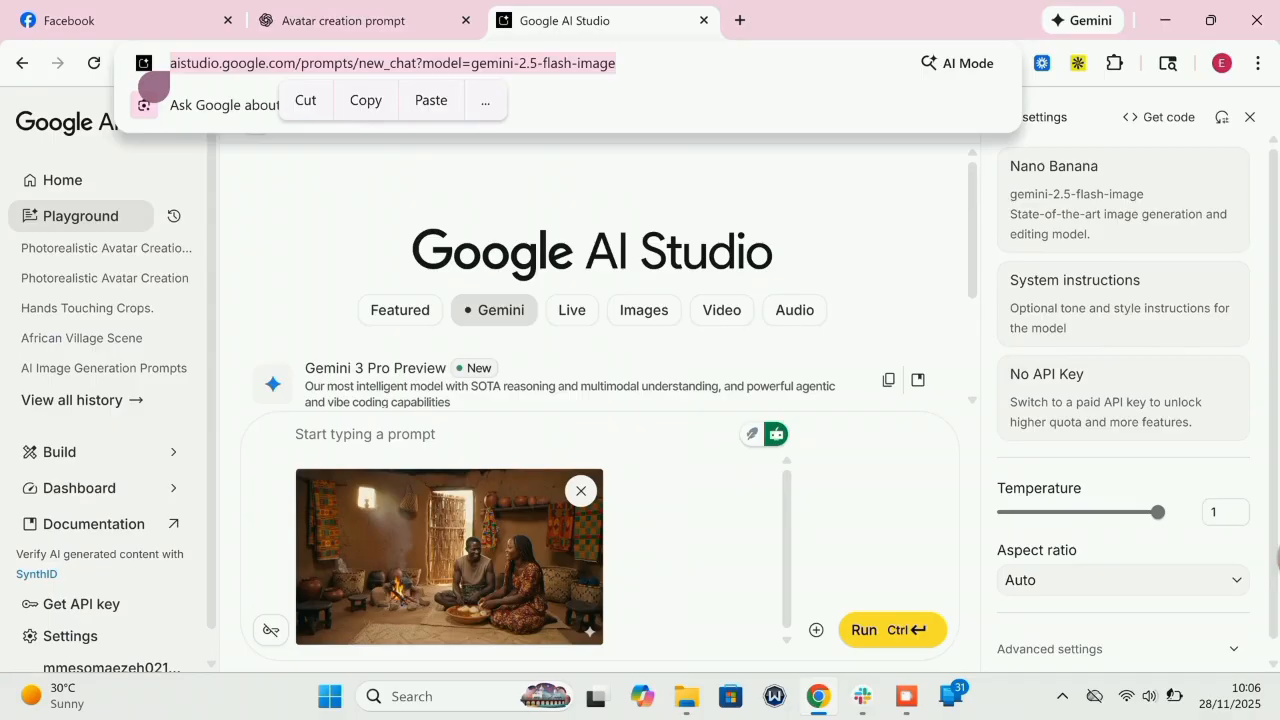
{"action": "type", "text": "goo"}
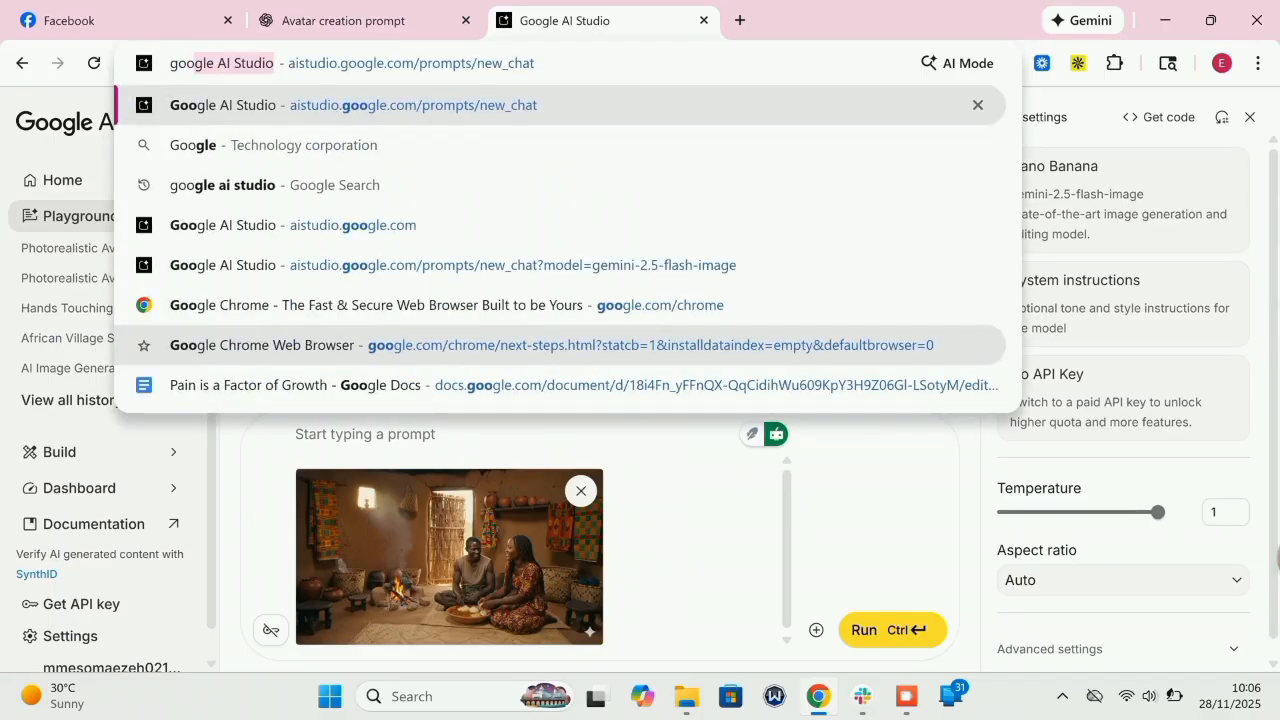
{"action": "left_click", "coordinate": [223, 185]}
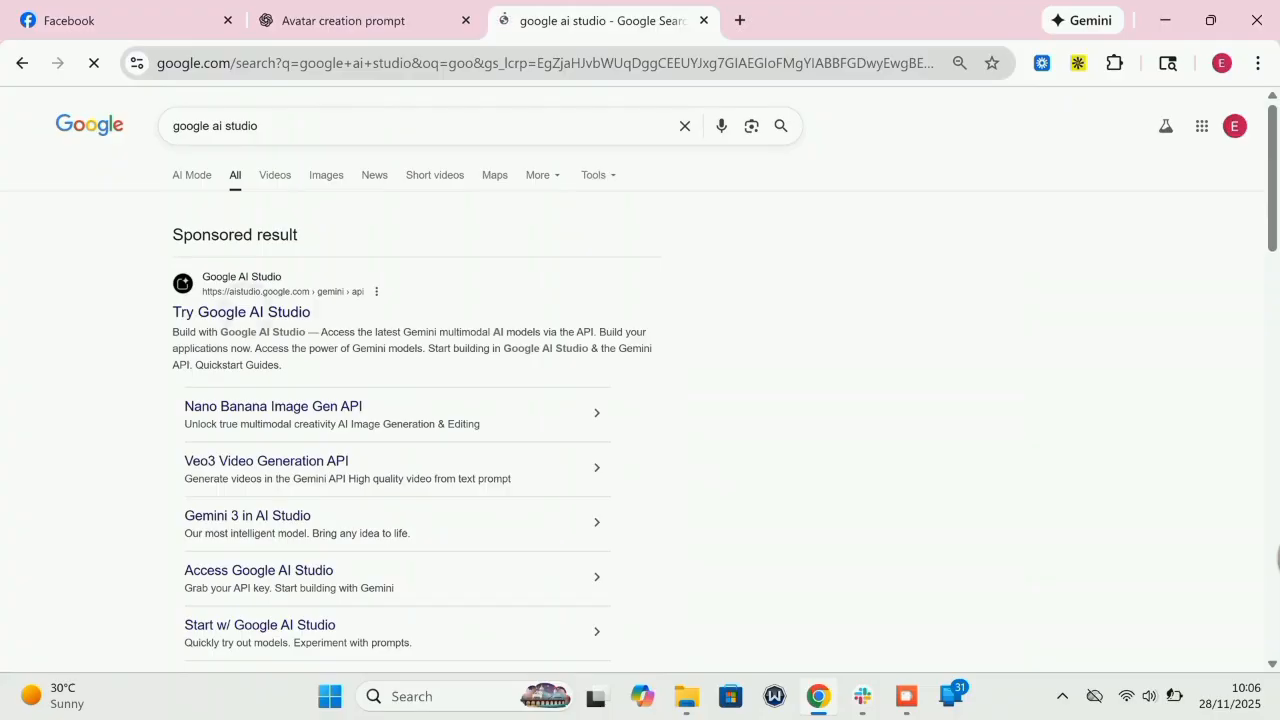
{"action": "left_click", "coordinate": [241, 312]}
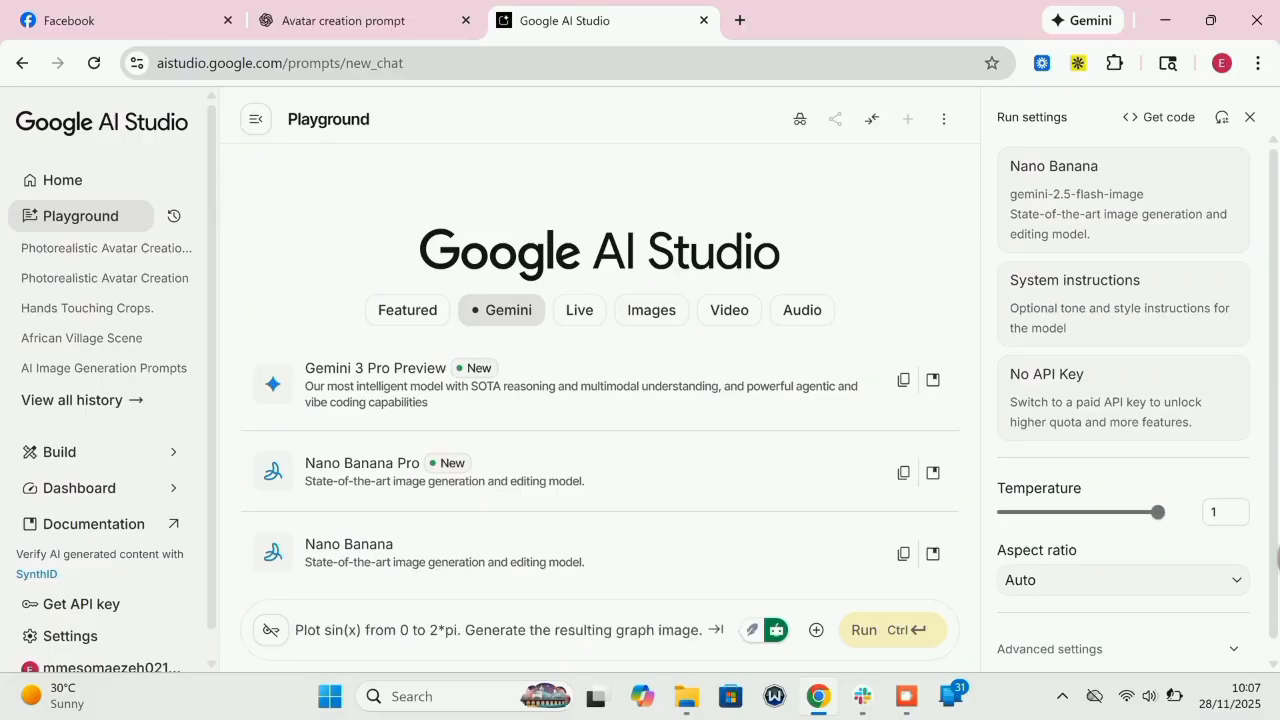
{"action": "left_click", "coordinate": [600, 552]}
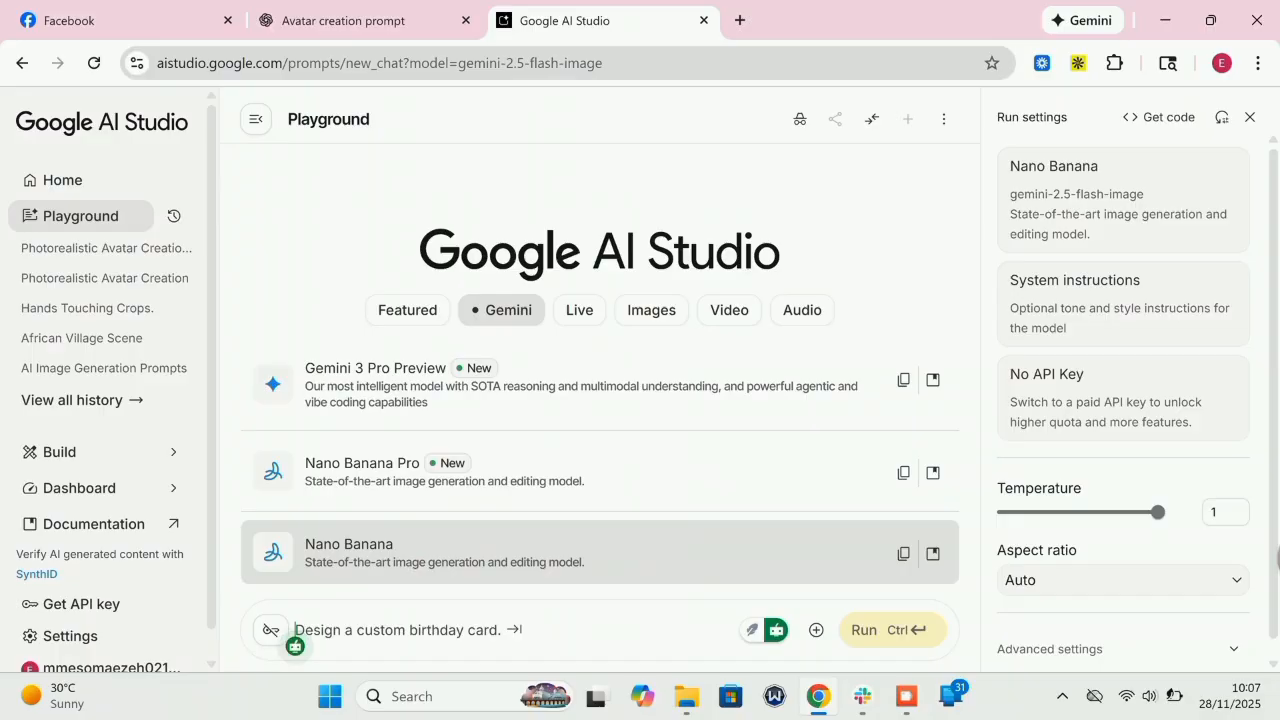
Upload the portrait photo to the new prompt and paste in the copied avatar creation text.
{"action": "left_click", "coordinate": [816, 630]}
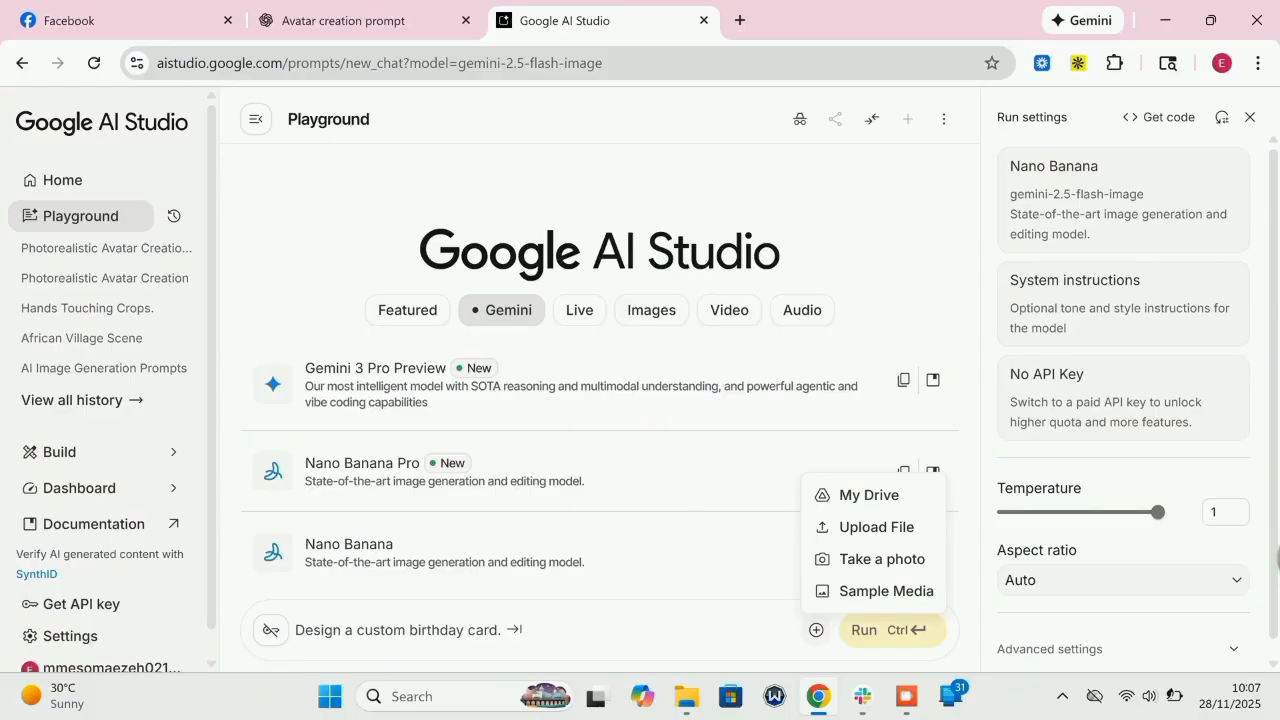
{"action": "left_click", "coordinate": [876, 527]}
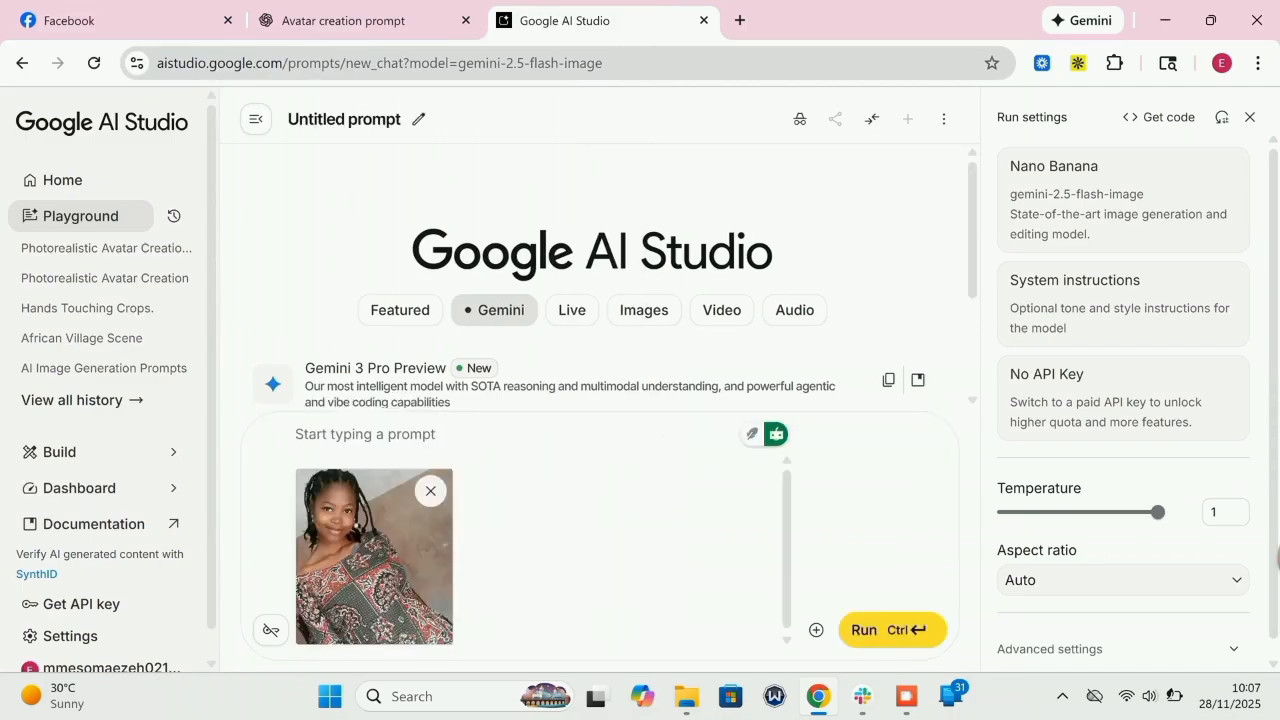
{"action": "key", "text": "ctrl+v"}
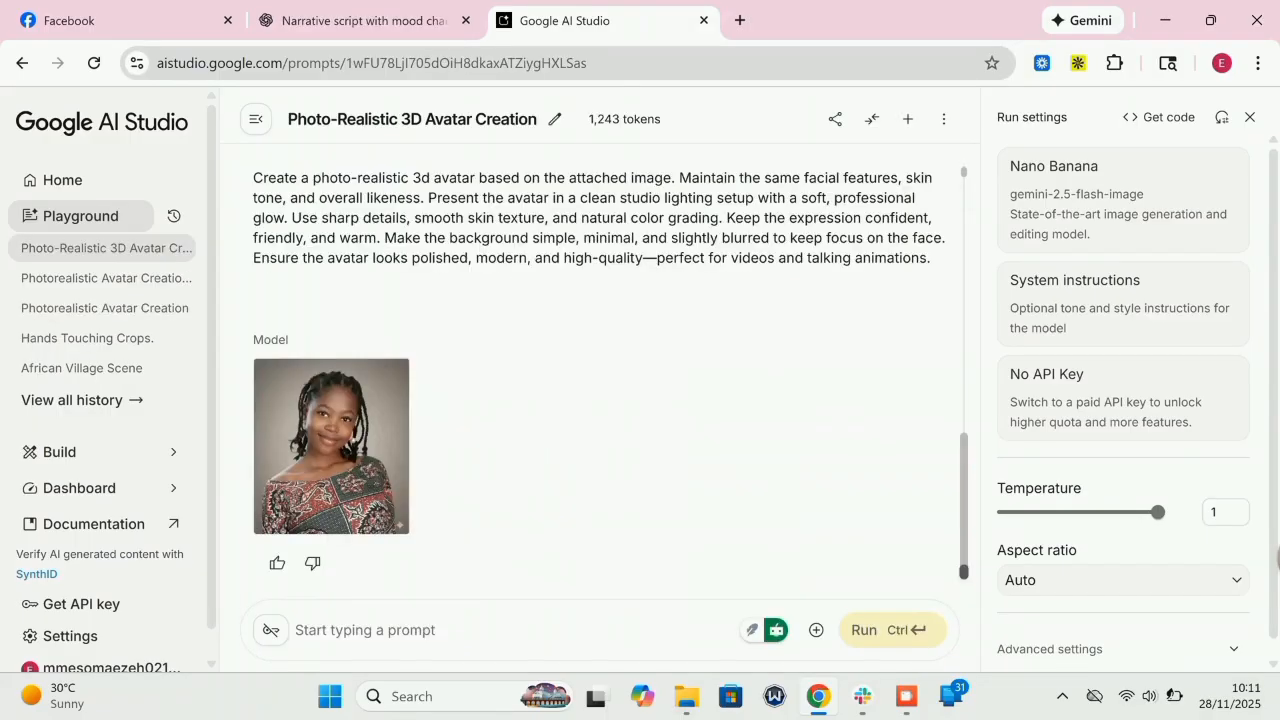
Compare the generated avatar with the original photo and the submitted prompt text.
{"action": "scroll", "coordinate": [600, 370], "scroll_direction": "up", "scroll_amount": 1}
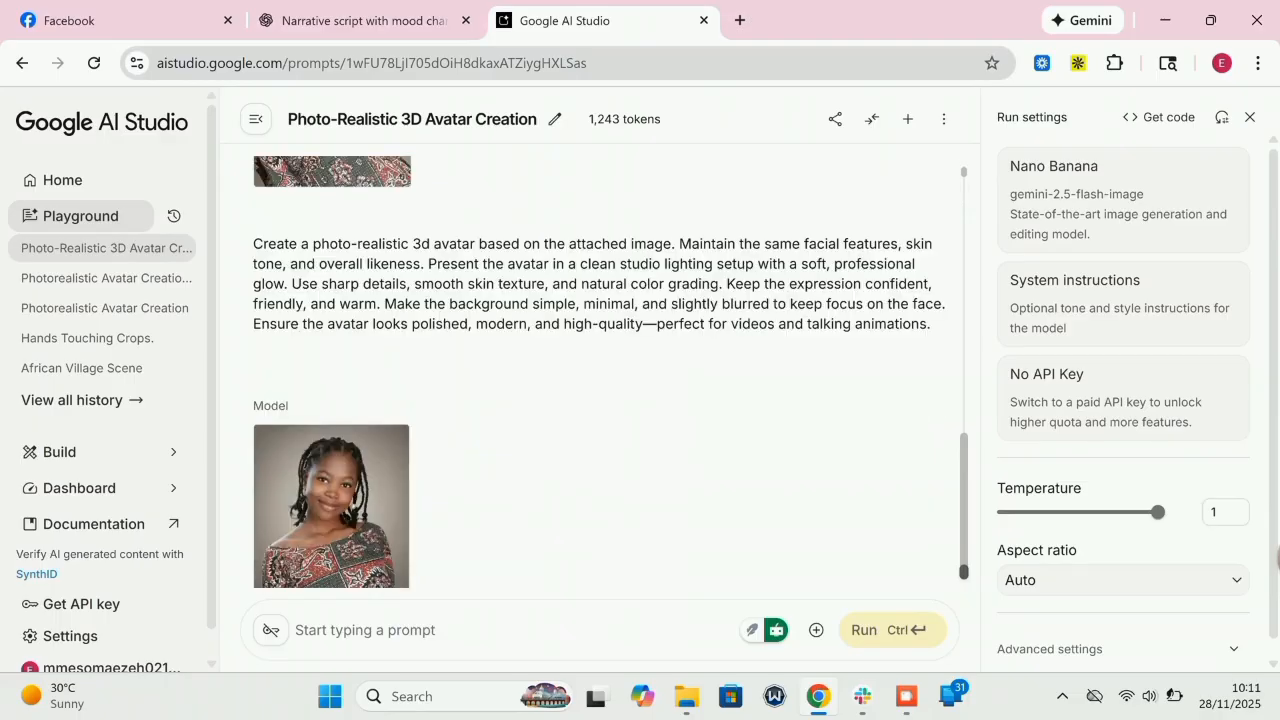
{"action": "scroll", "coordinate": [600, 370], "scroll_direction": "up", "scroll_amount": 2}
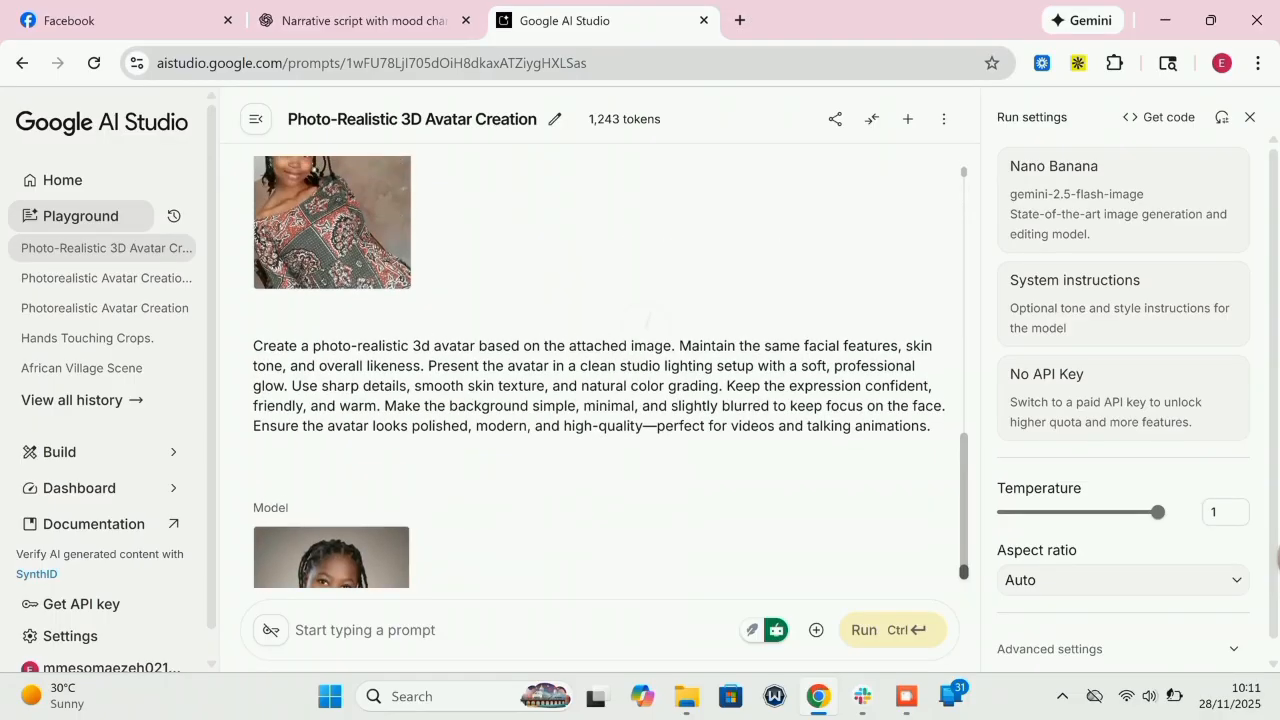
{"action": "scroll", "coordinate": [600, 370], "scroll_direction": "up", "scroll_amount": 2}
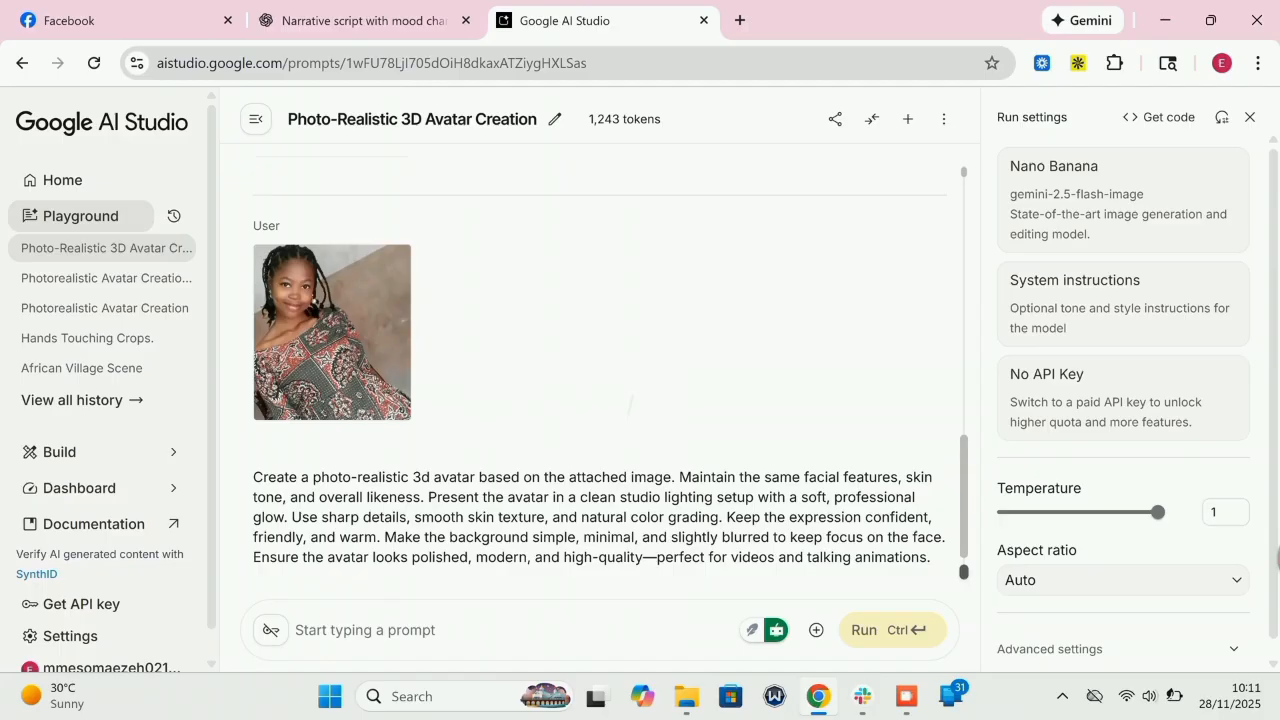
{"action": "scroll", "coordinate": [600, 370], "scroll_direction": "down", "scroll_amount": 3}
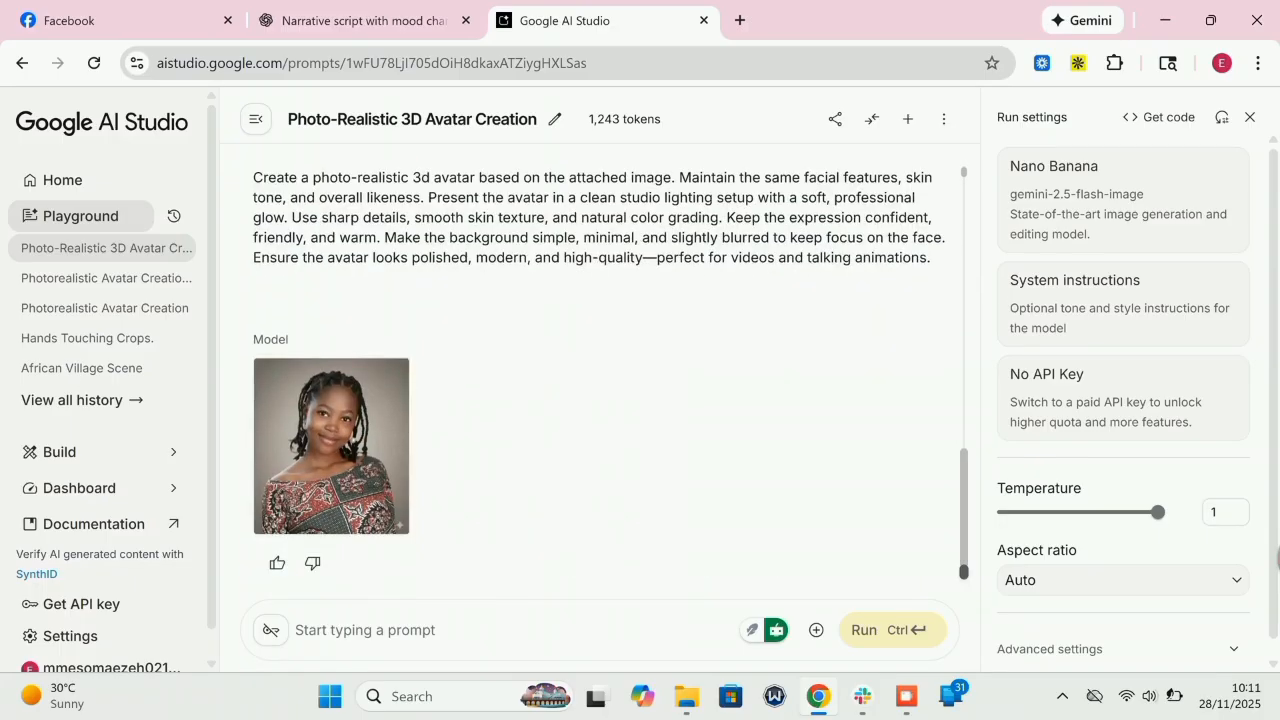
Switch to ChatGPT, look through the narrative script chat and open the Avatar creation prompt chat.
{"action": "key", "text": "ctrl+shift+Tab"}
{"action": "scroll", "coordinate": [734, 577], "scroll_direction": "up", "scroll_amount": 8}
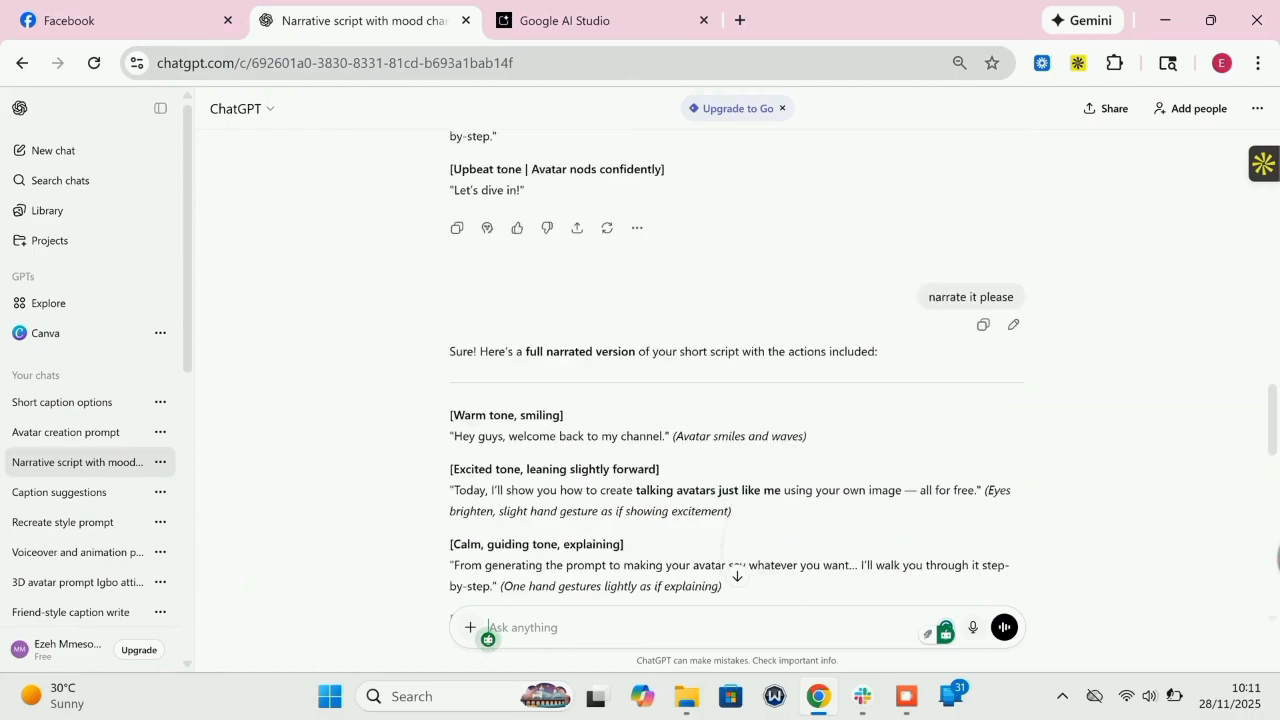
{"action": "scroll", "coordinate": [737, 577], "scroll_direction": "up", "scroll_amount": 10}
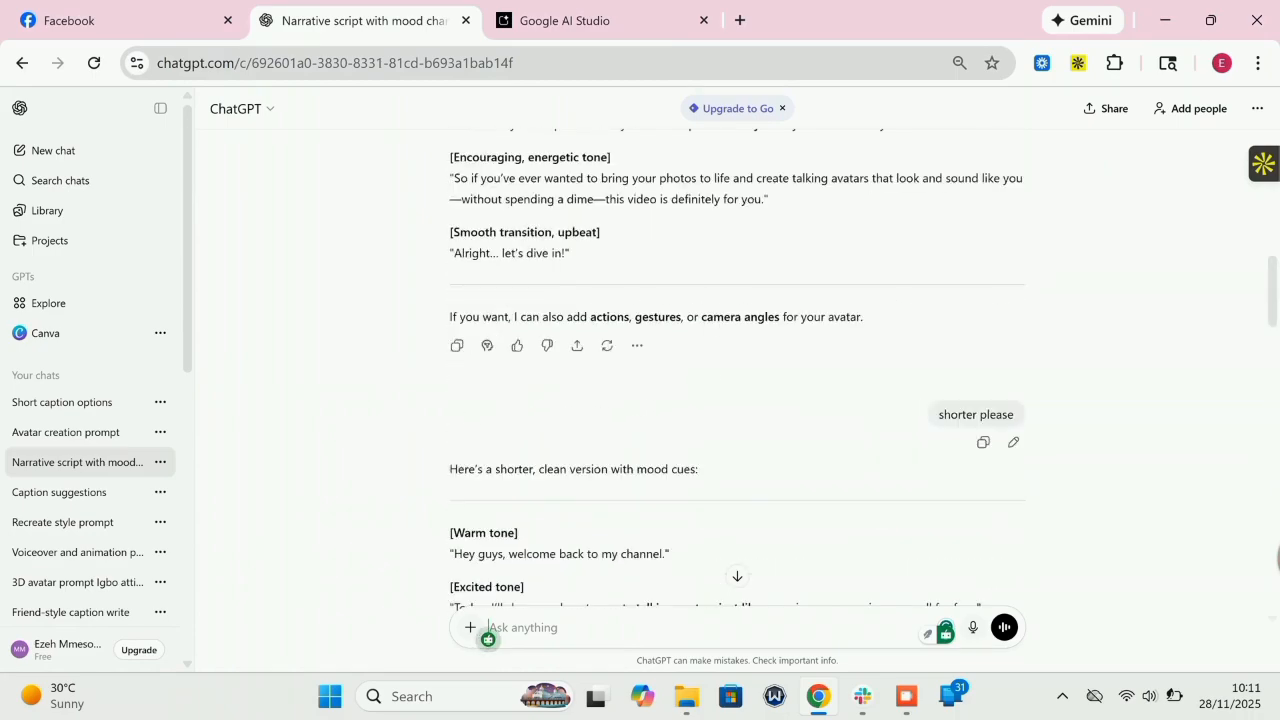
{"action": "scroll", "coordinate": [737, 400], "scroll_direction": "up", "scroll_amount": 10}
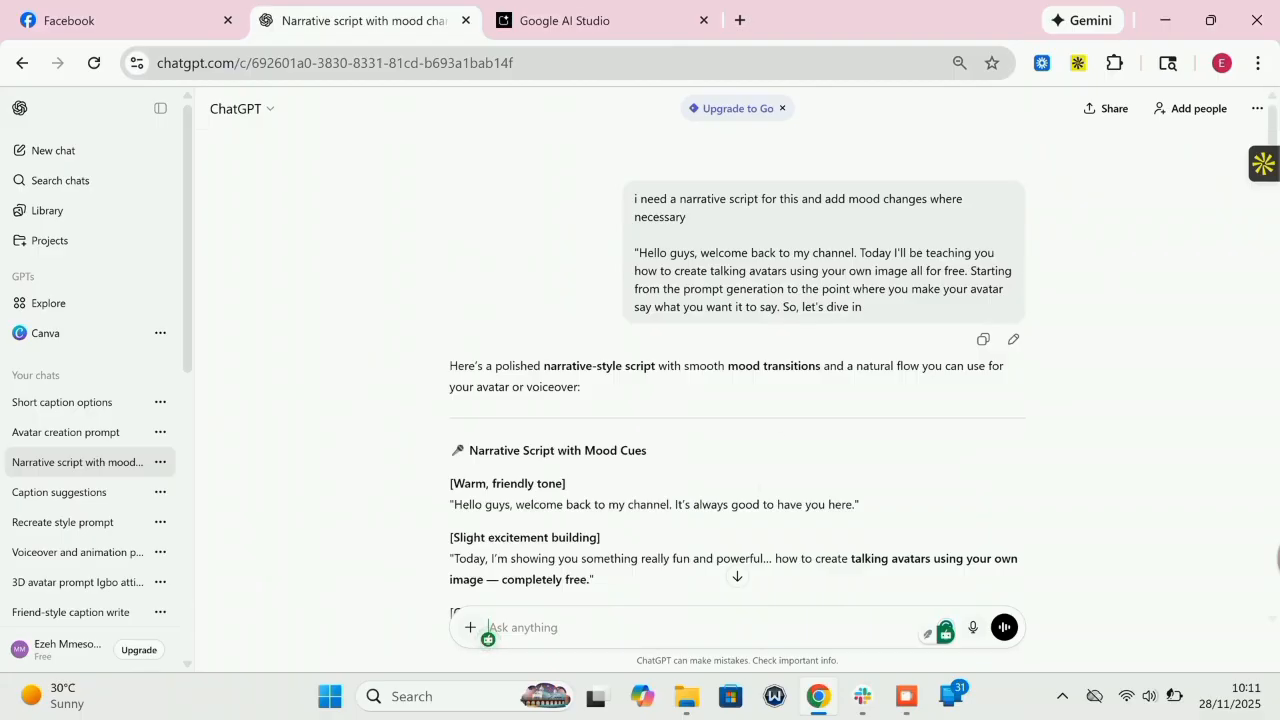
{"action": "scroll", "coordinate": [737, 400], "scroll_direction": "down", "scroll_amount": 10}
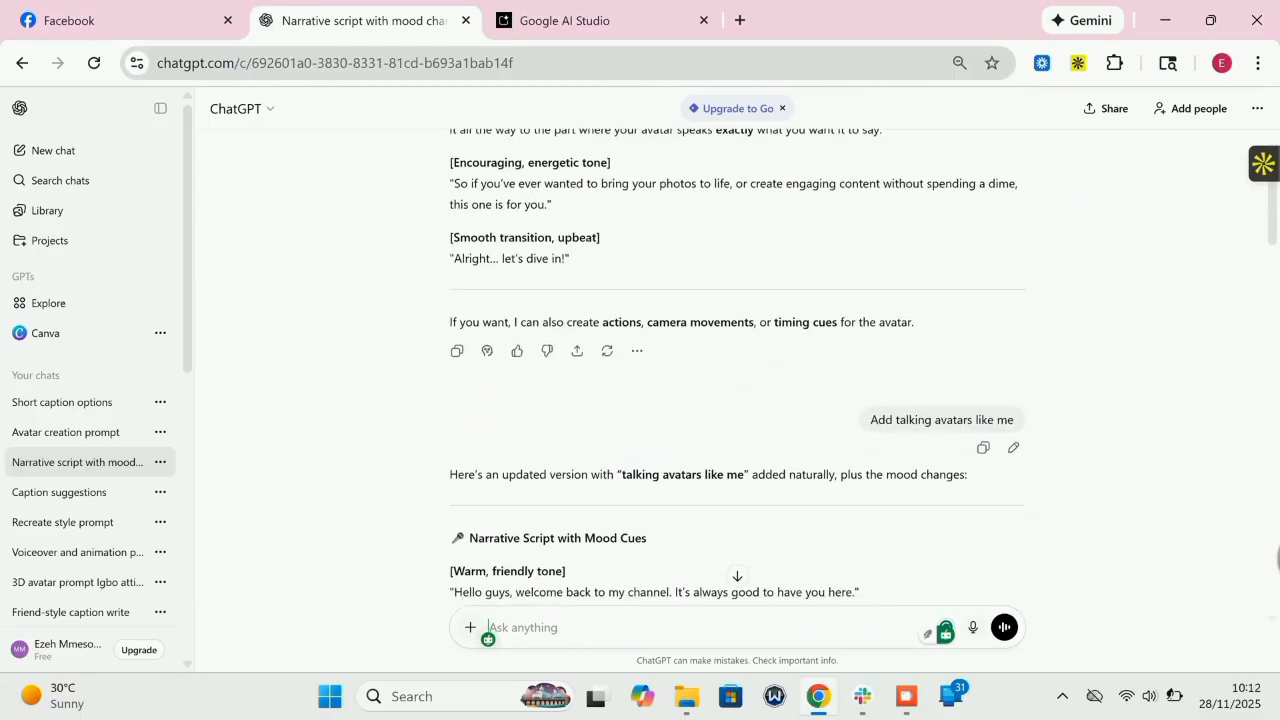
{"action": "left_click", "coordinate": [66, 432]}
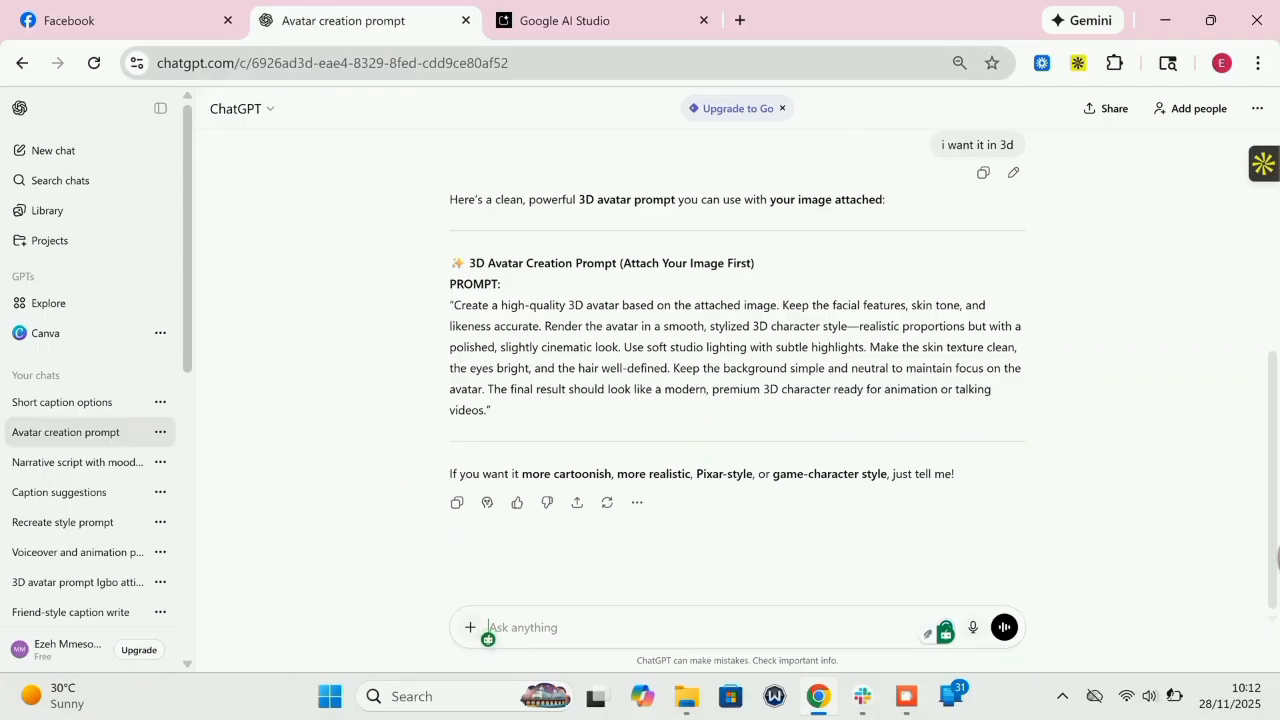
Copy the full 3D avatar creation prompt from the reply to "i want it in 3d".
{"action": "scroll", "coordinate": [737, 350], "scroll_direction": "up", "scroll_amount": 1}
{"action": "double_click", "coordinate": [472, 394]}
{"action": "left_click_drag", "start_coordinate": [501, 420], "coordinate": [507, 525]}
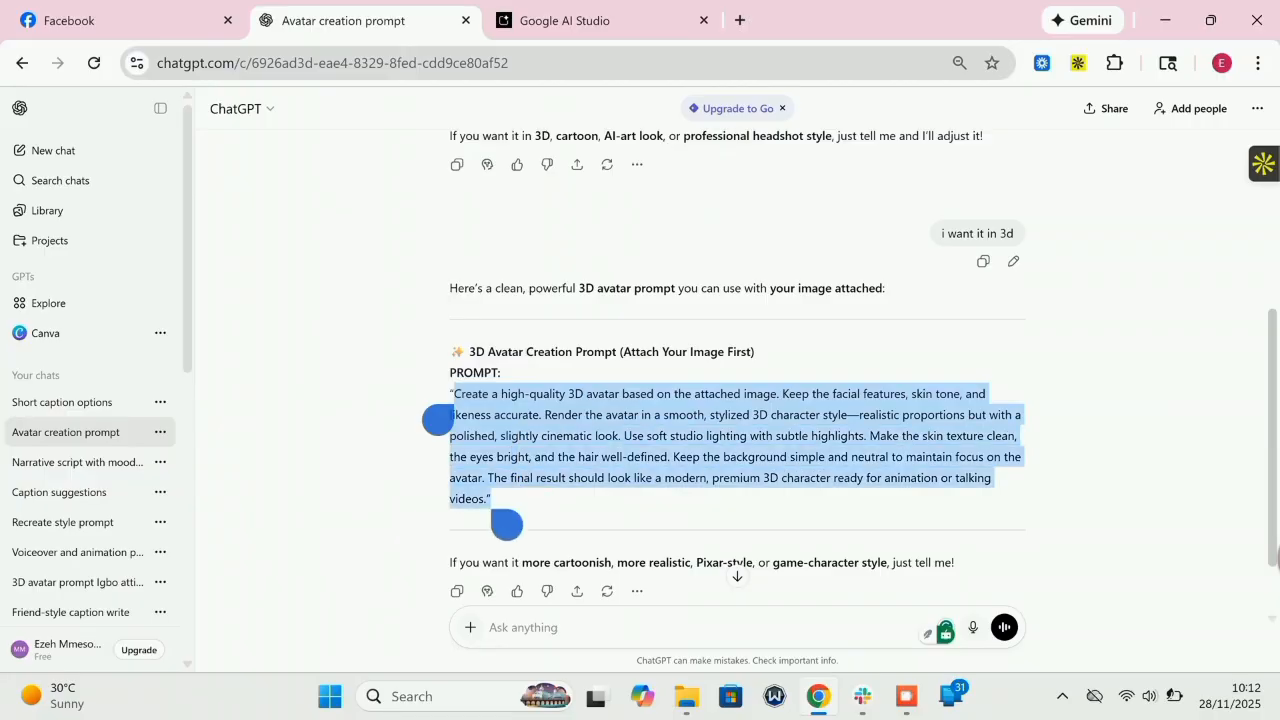
{"action": "left_click", "coordinate": [449, 354]}
{"action": "left_click", "coordinate": [565, 20]}
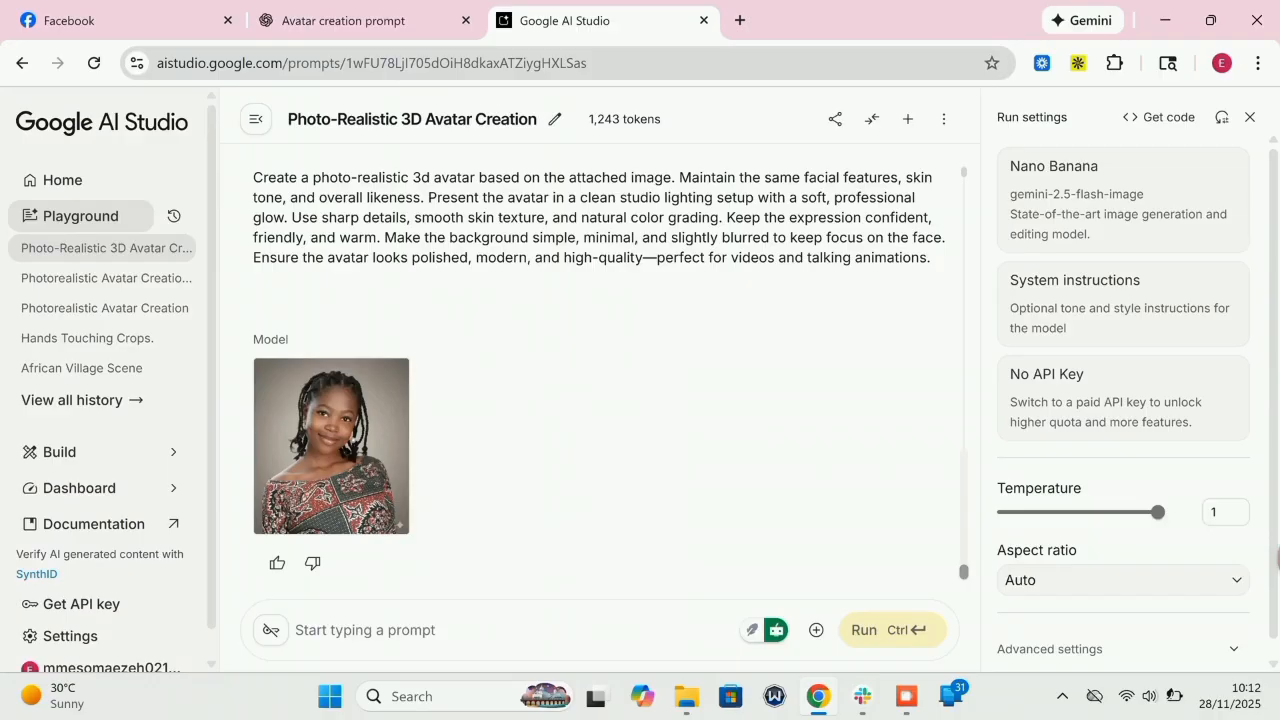
{"action": "left_click", "coordinate": [816, 630]}
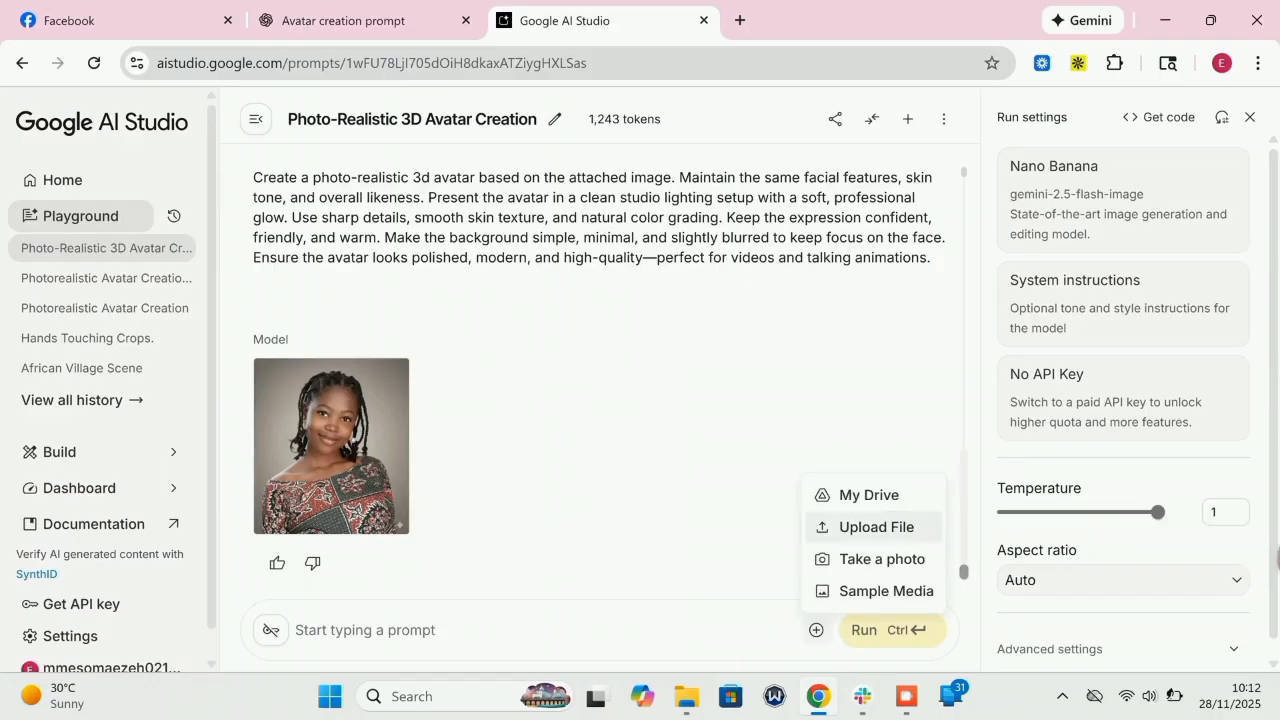
{"action": "left_click", "coordinate": [876, 527]}
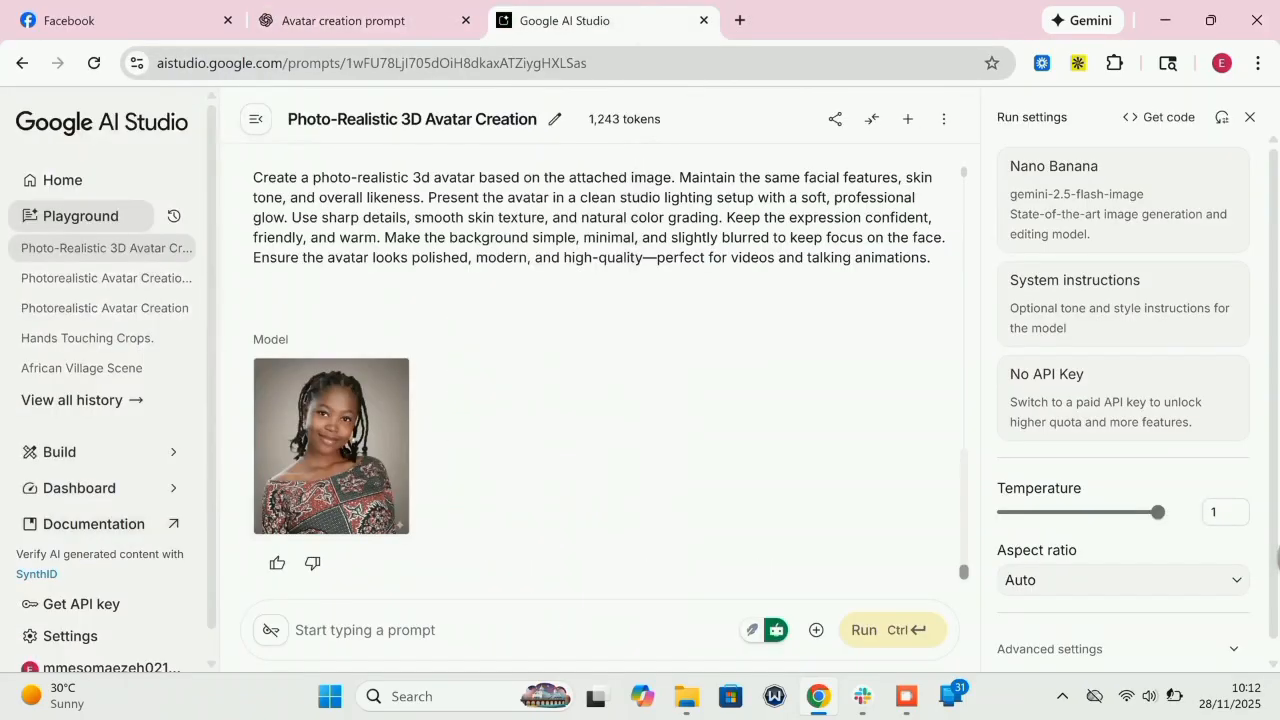
Ask ChatGPT to rework the 3D avatar prompt for an office setting and a casual outfit.
{"action": "left_click", "coordinate": [488, 645]}
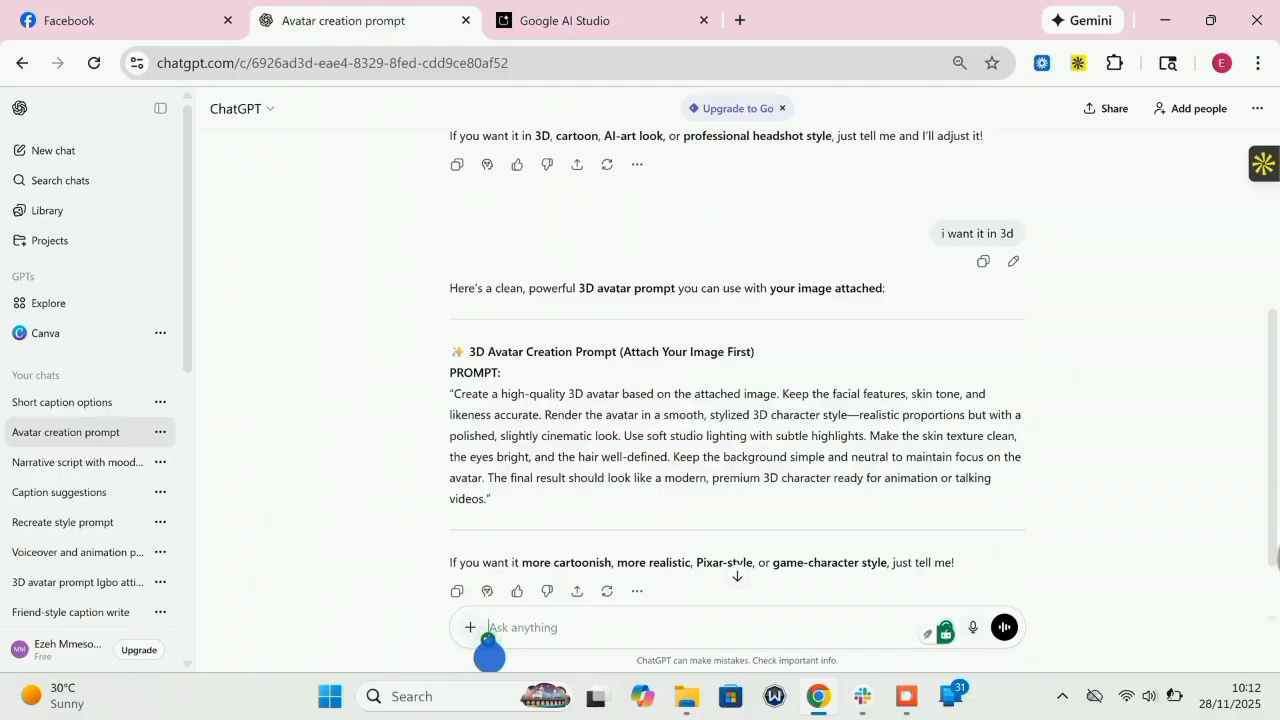
{"action": "type", "text": "i want it t"}
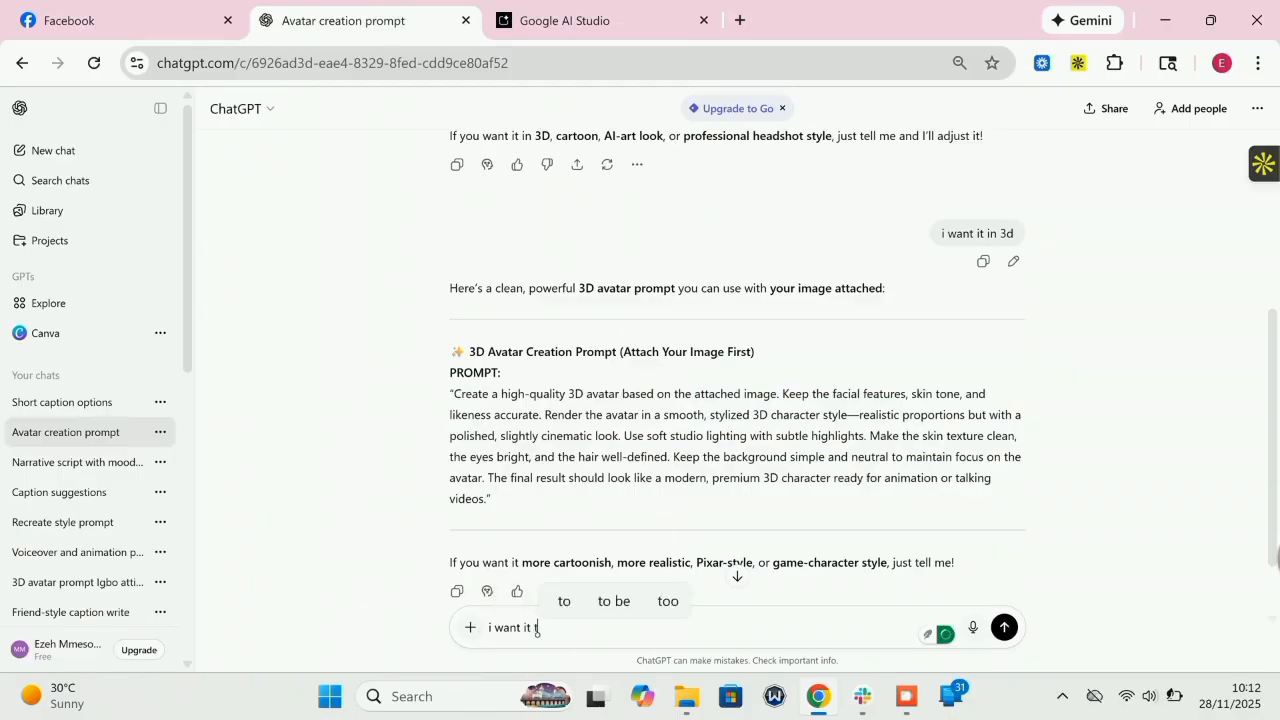
{"action": "type", "text": "o be an o"}
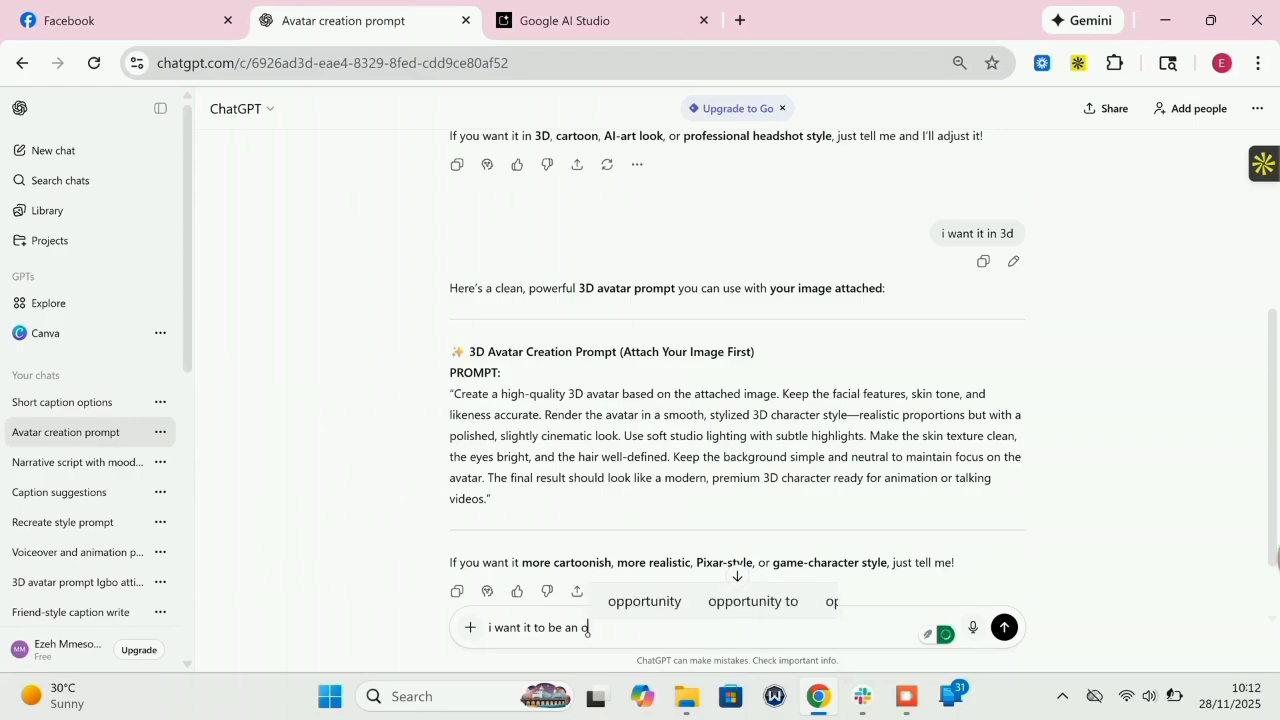
{"action": "type", "text": "ffice setti"}
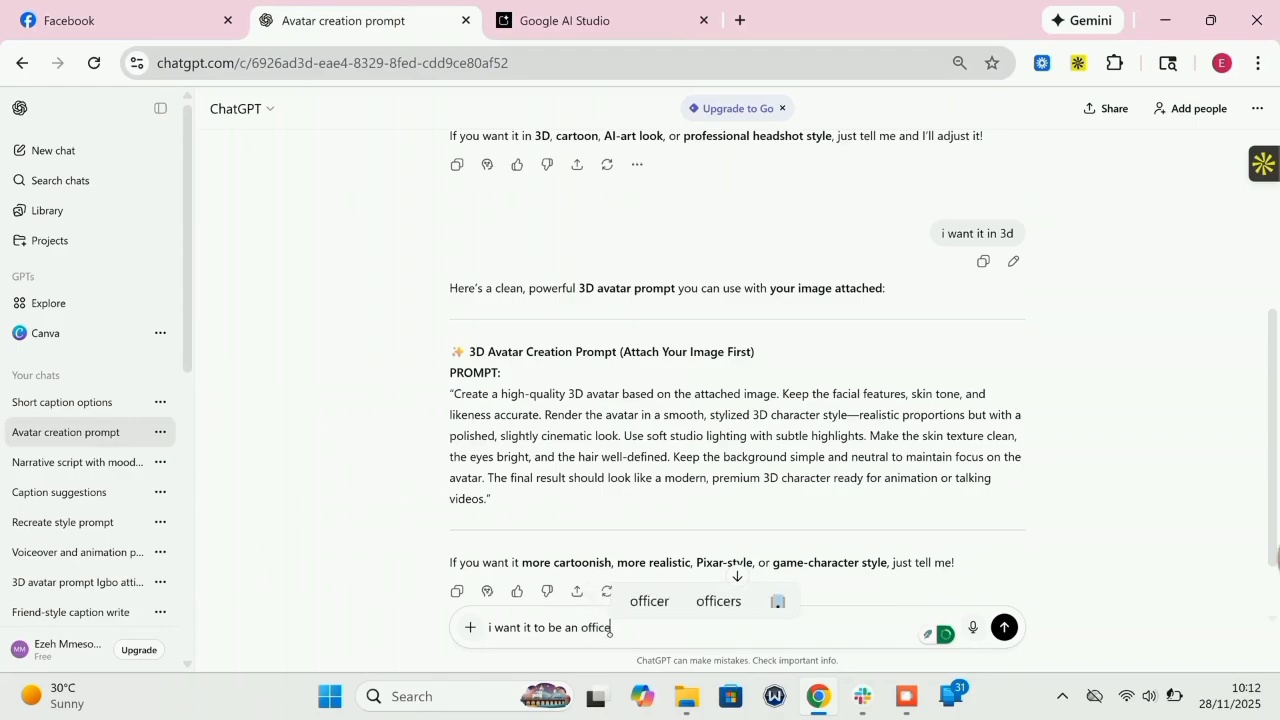
{"action": "type", "text": "ng"}
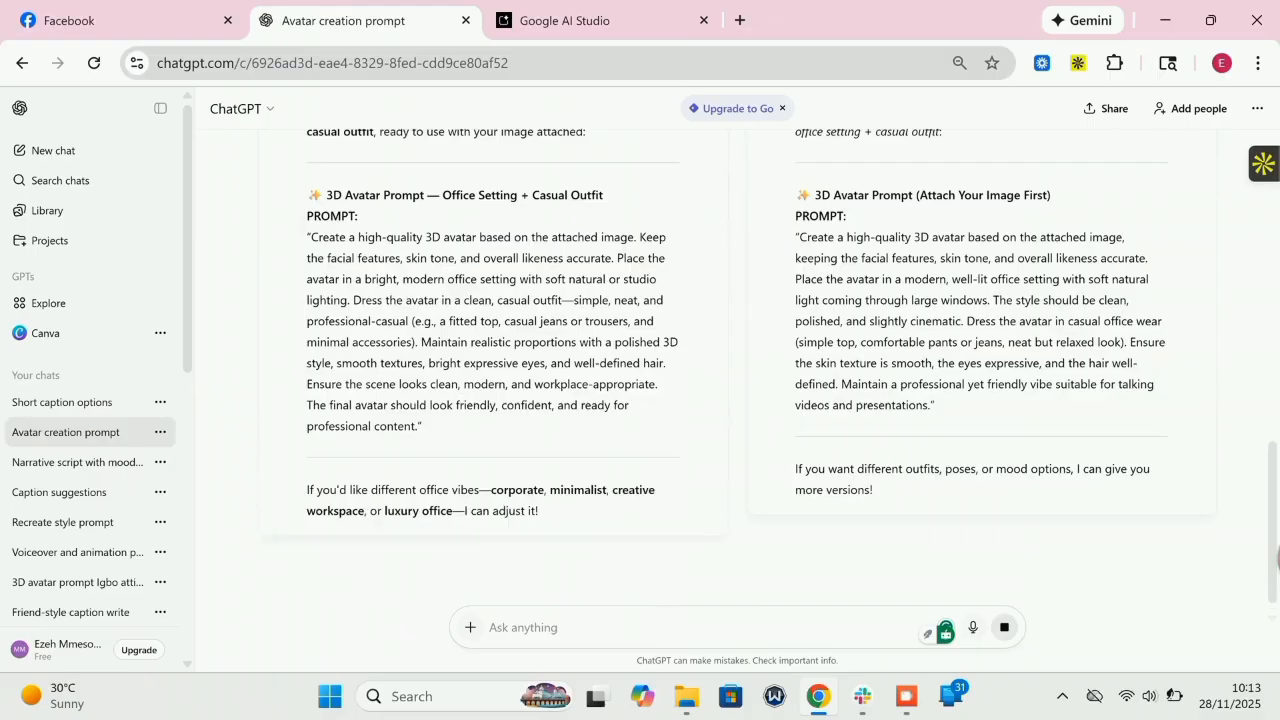
Copy the prompt text under "3D Avatar Prompt — Office Setting + Casual Outfit" from the first response.
{"action": "double_click", "coordinate": [330, 237]}
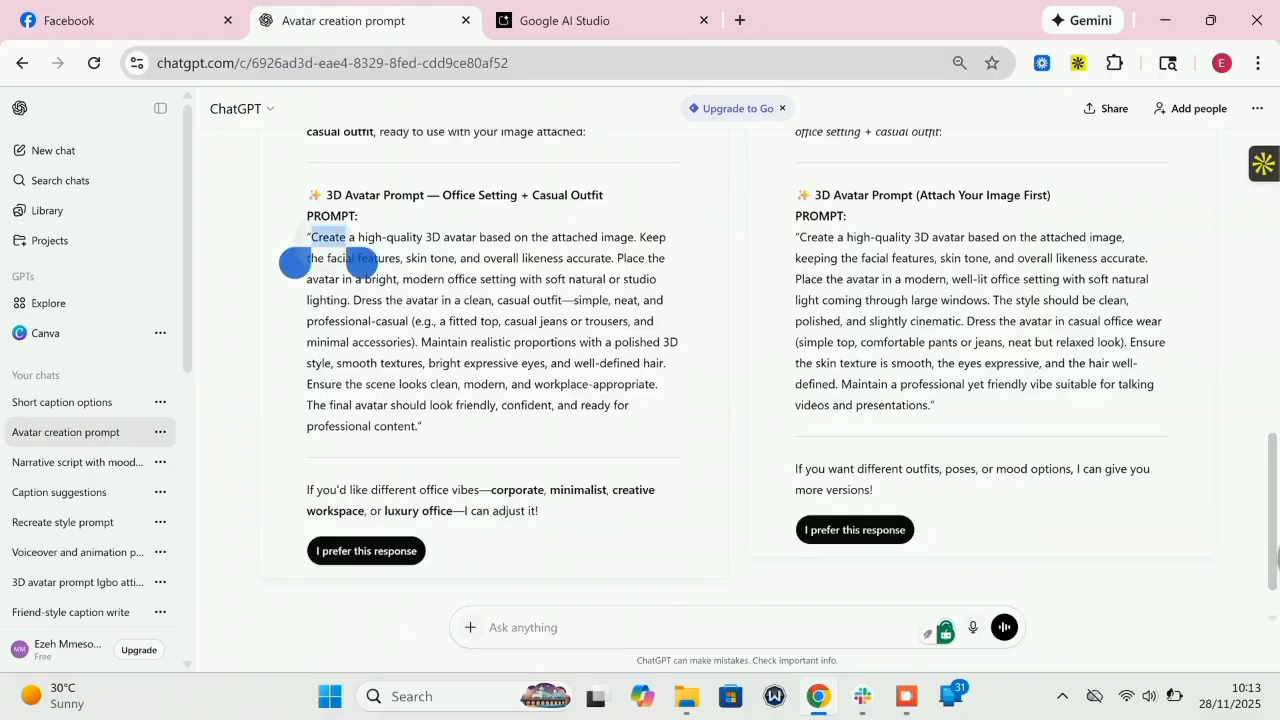
{"action": "left_click_drag", "start_coordinate": [357, 262], "coordinate": [432, 452]}
{"action": "key", "text": "ctrl+c"}
{"action": "left_click", "coordinate": [342, 197]}
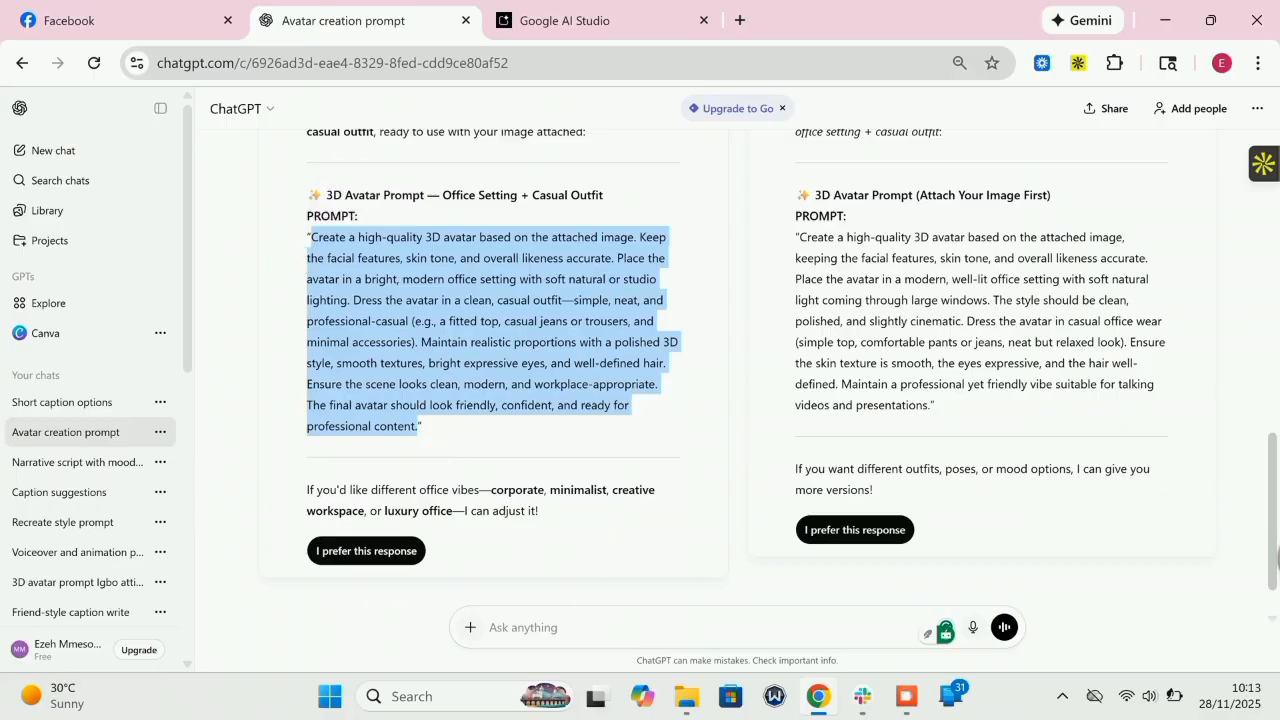
{"action": "left_click", "coordinate": [566, 20]}
{"action": "left_click", "coordinate": [816, 630]}
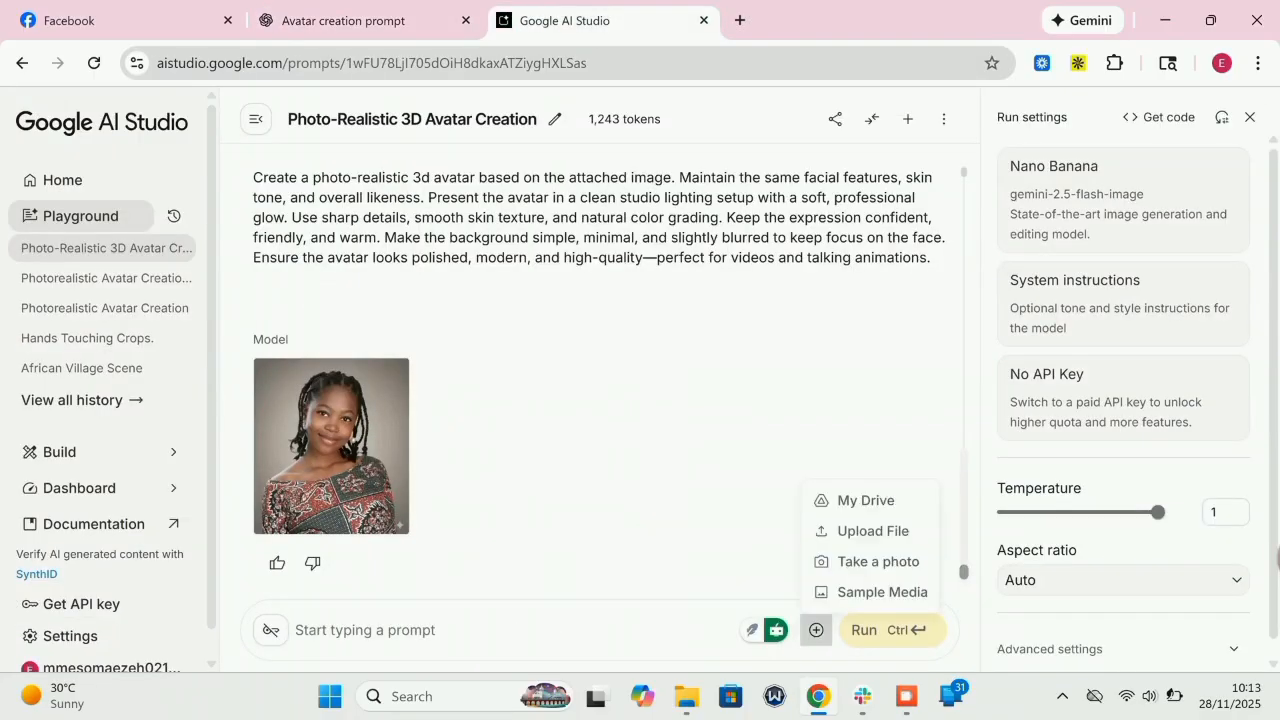
{"action": "left_click", "coordinate": [880, 527]}
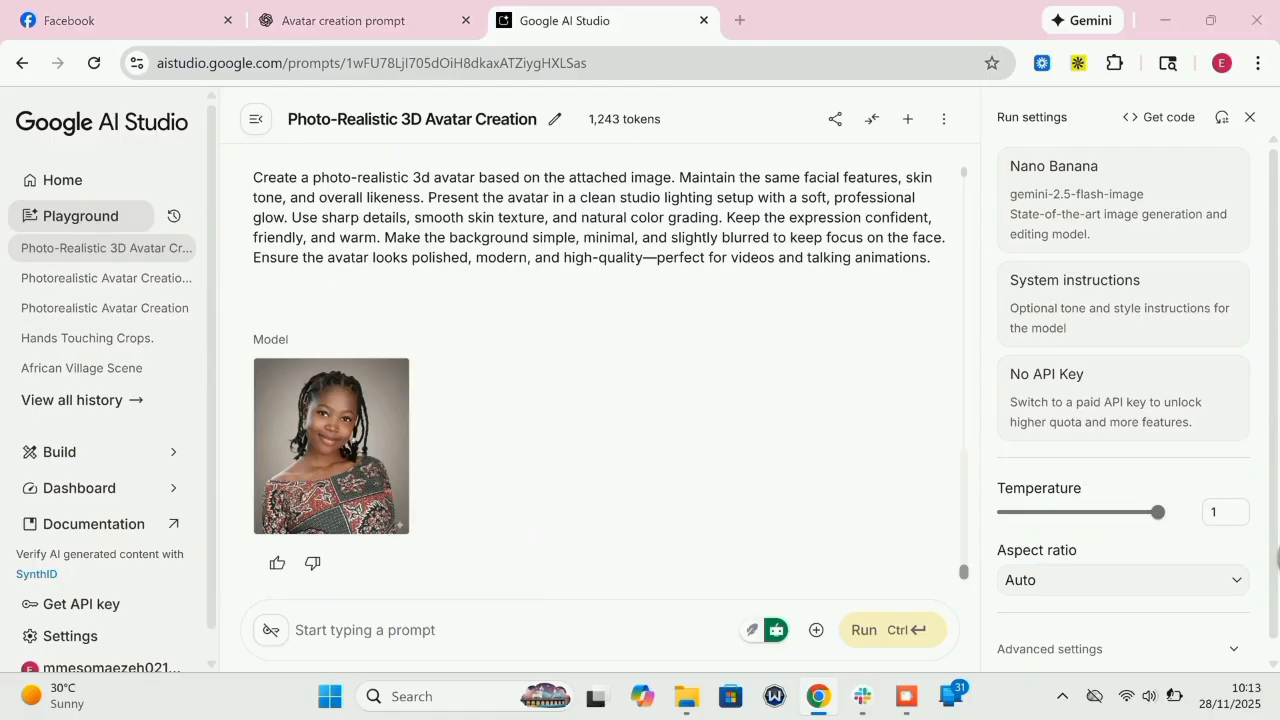
{"action": "left_click", "coordinate": [260, 305]}
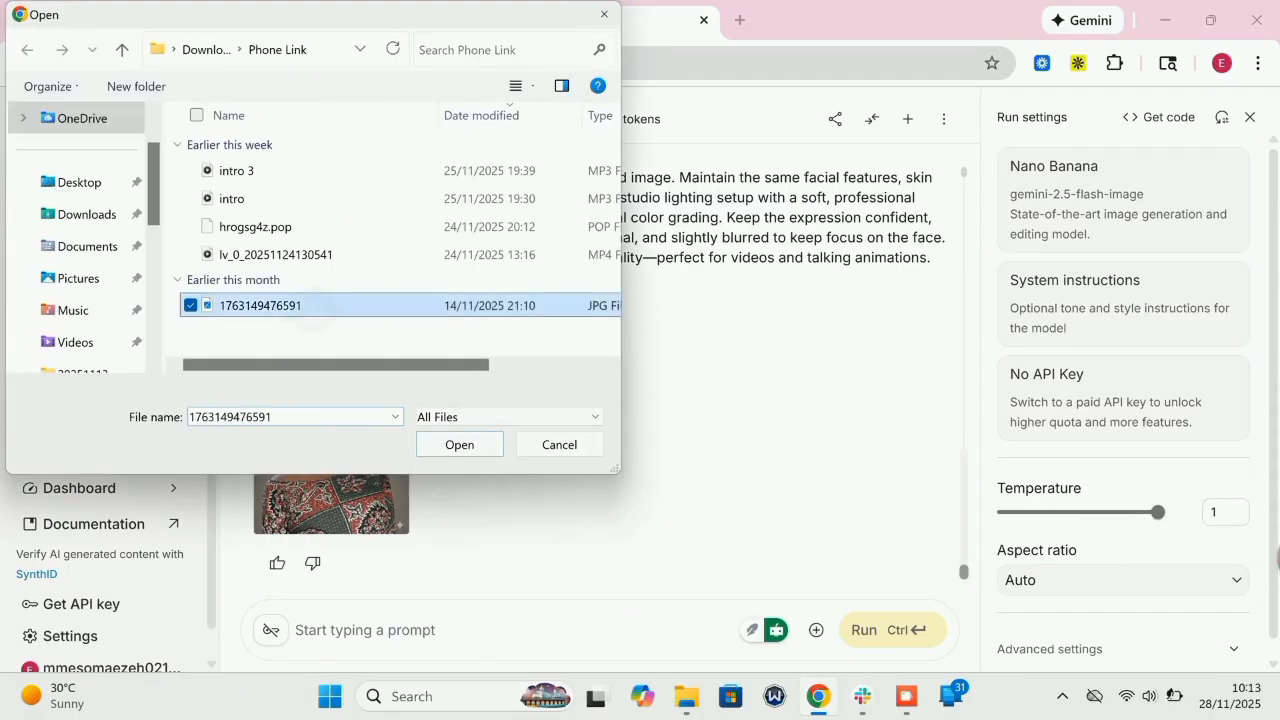
{"action": "left_click", "coordinate": [459, 444]}
{"action": "key", "text": "ctrl+v"}
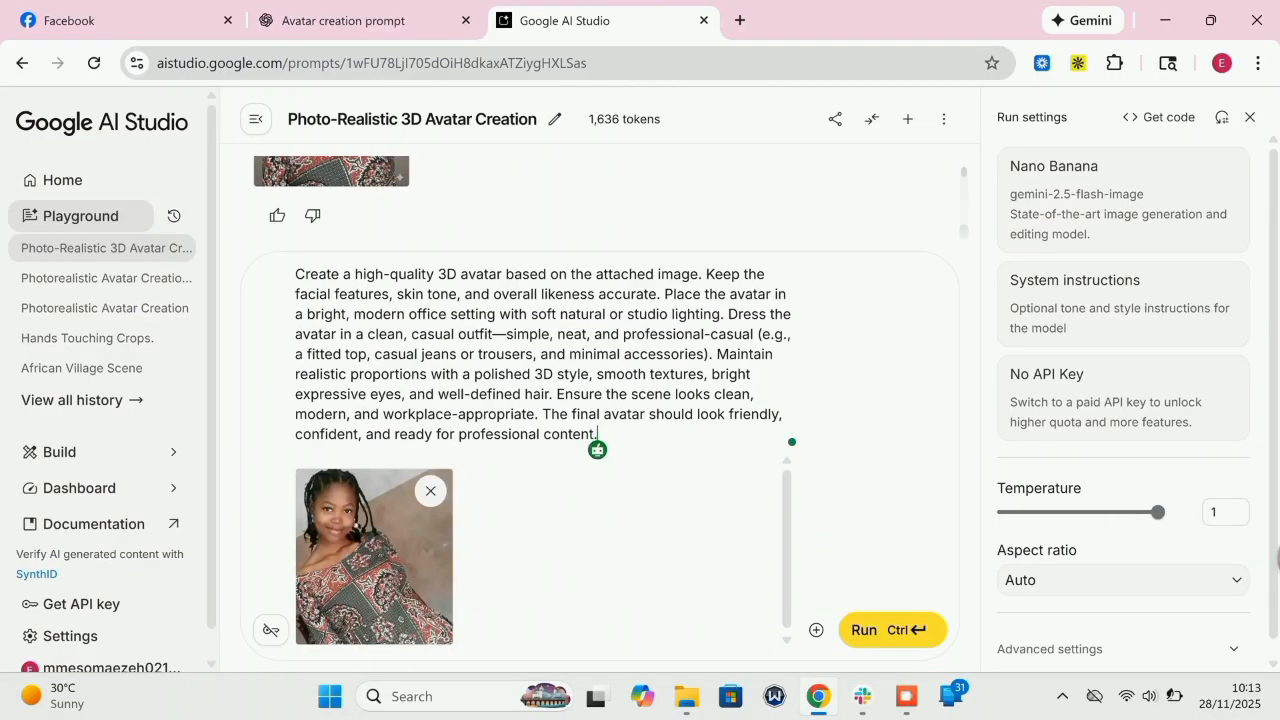
{"action": "left_click", "coordinate": [870, 630]}
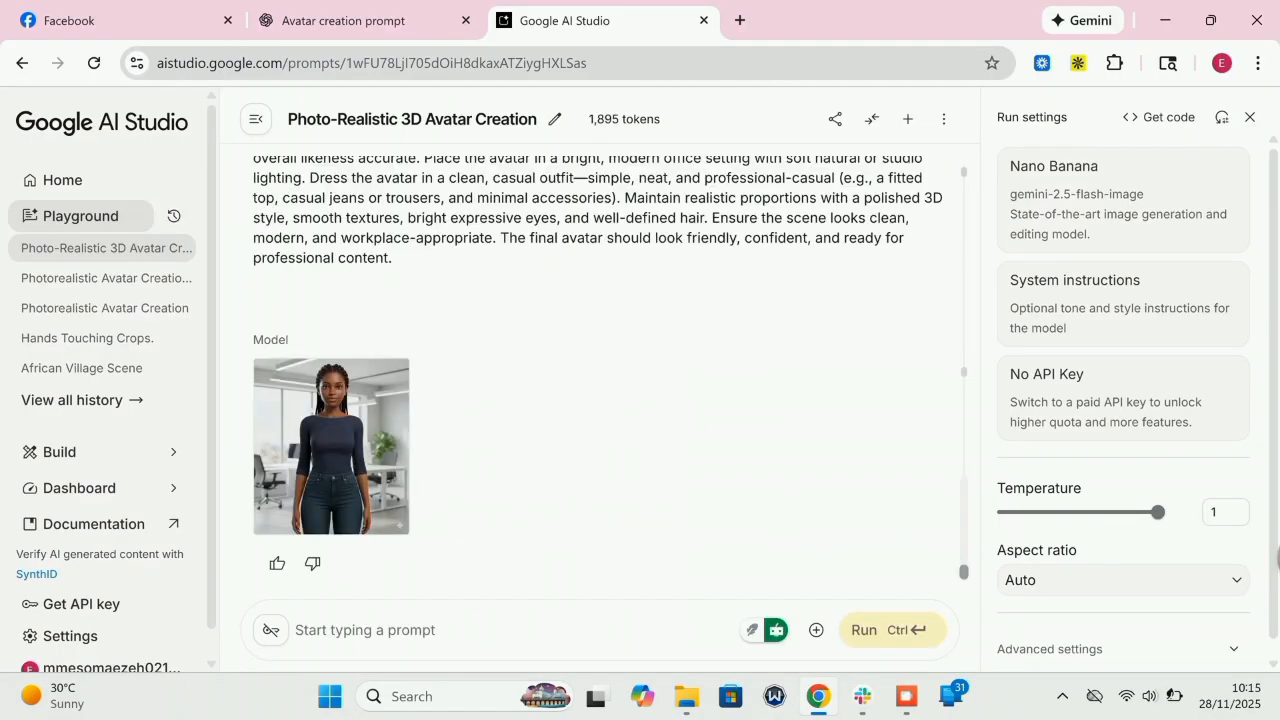
Open the generated office avatar image at full size, download it and close the preview.
{"action": "left_click", "coordinate": [331, 446]}
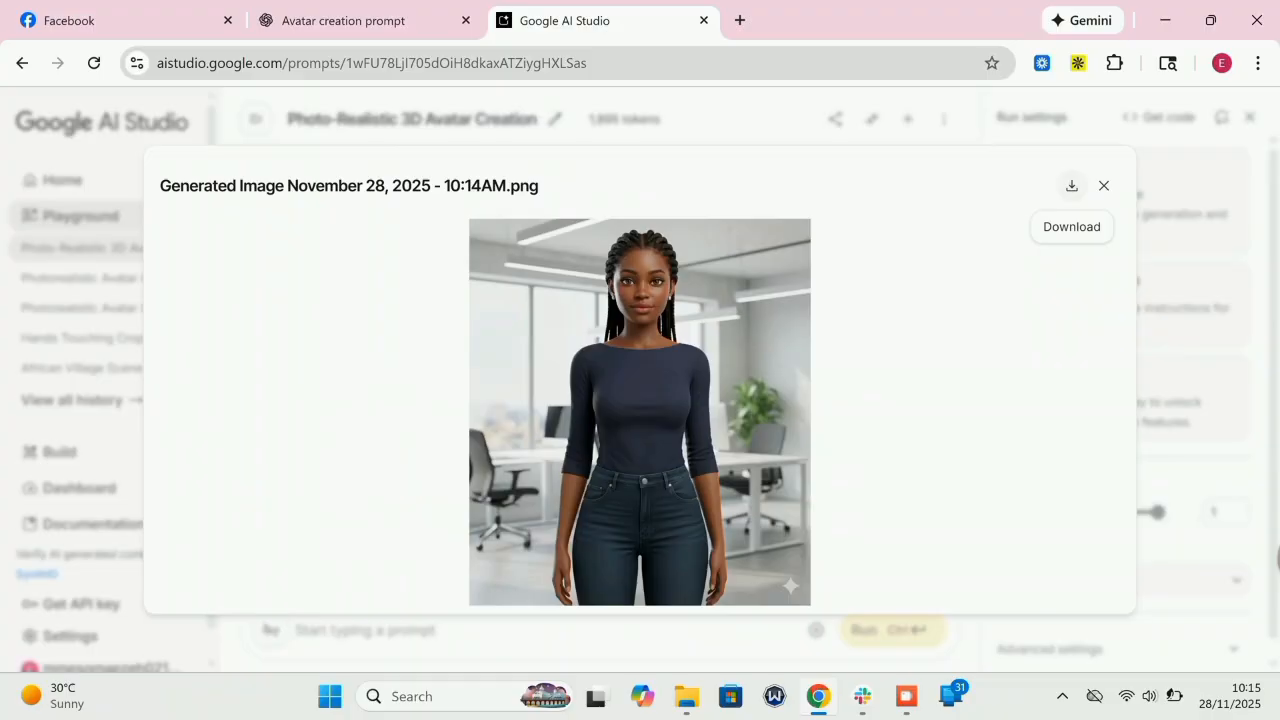
{"action": "left_click", "coordinate": [1071, 185]}
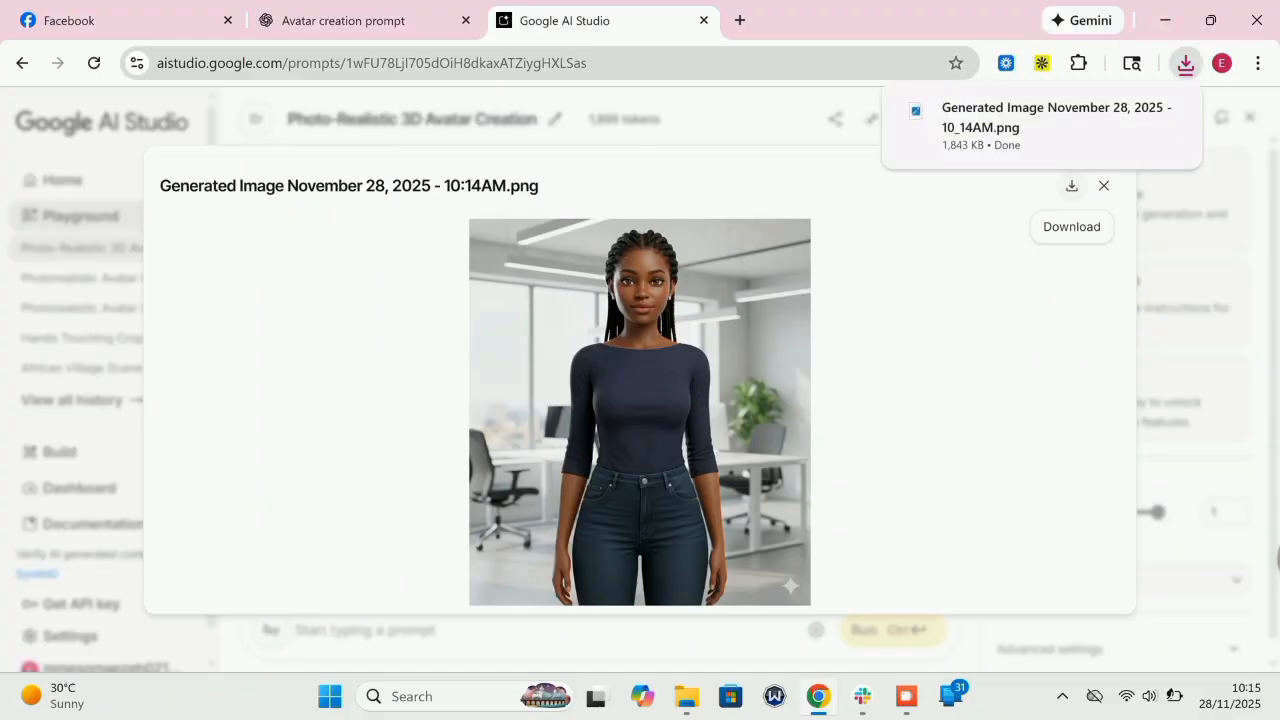
{"action": "left_click", "coordinate": [1104, 186]}
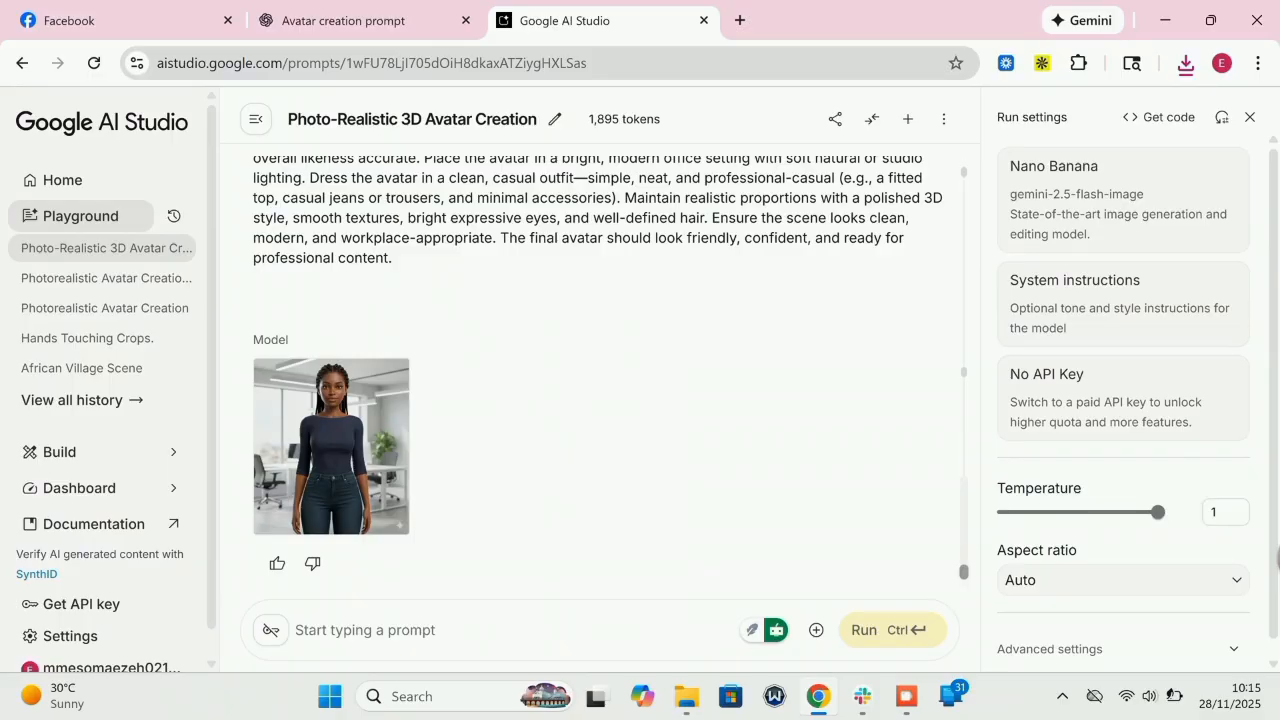
Search Google for pippit in a new browser tab and open the Pippit AI website.
{"action": "key", "text": "ctrl+t"}
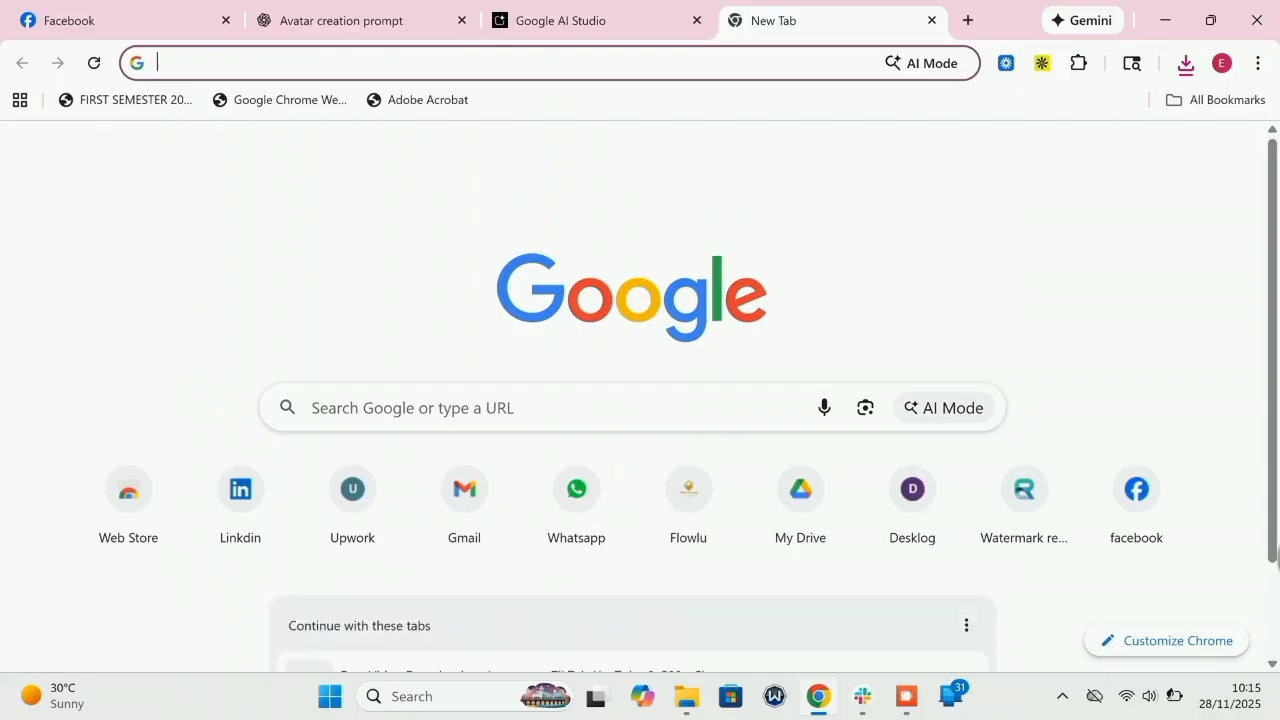
{"action": "type", "text": "p"}
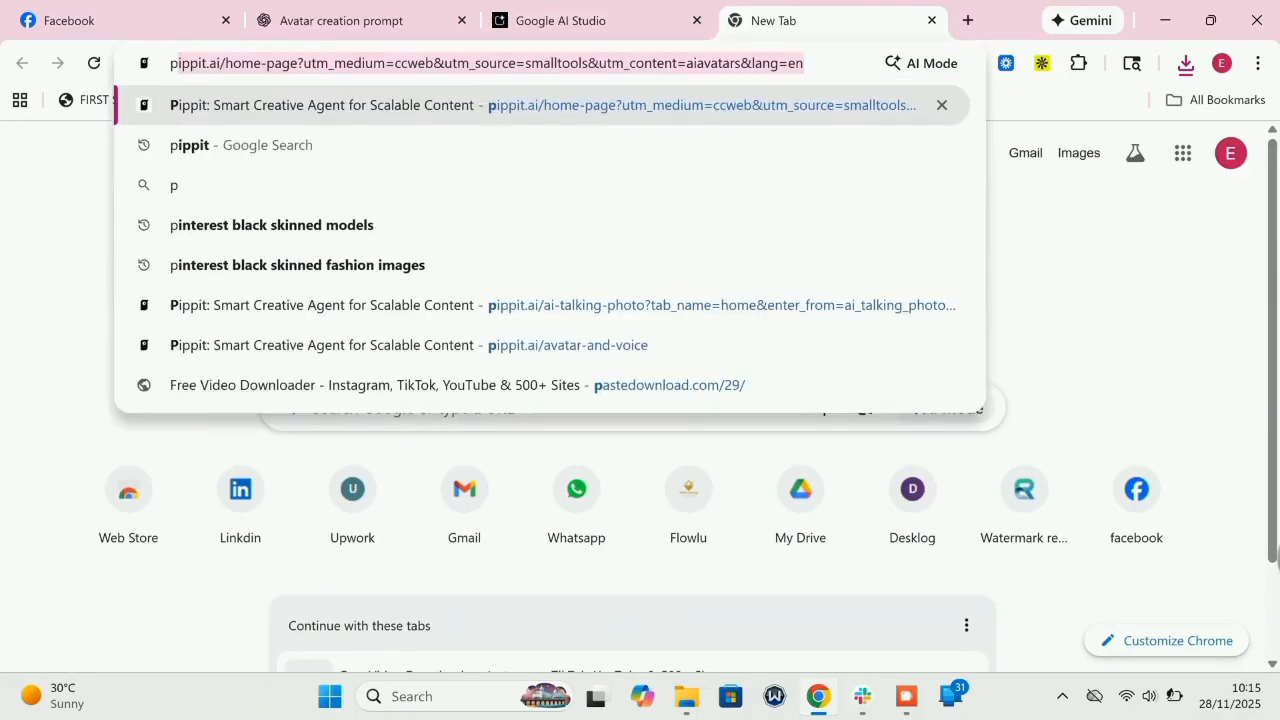
{"action": "key", "text": "Down"}
{"action": "key", "text": "Return"}
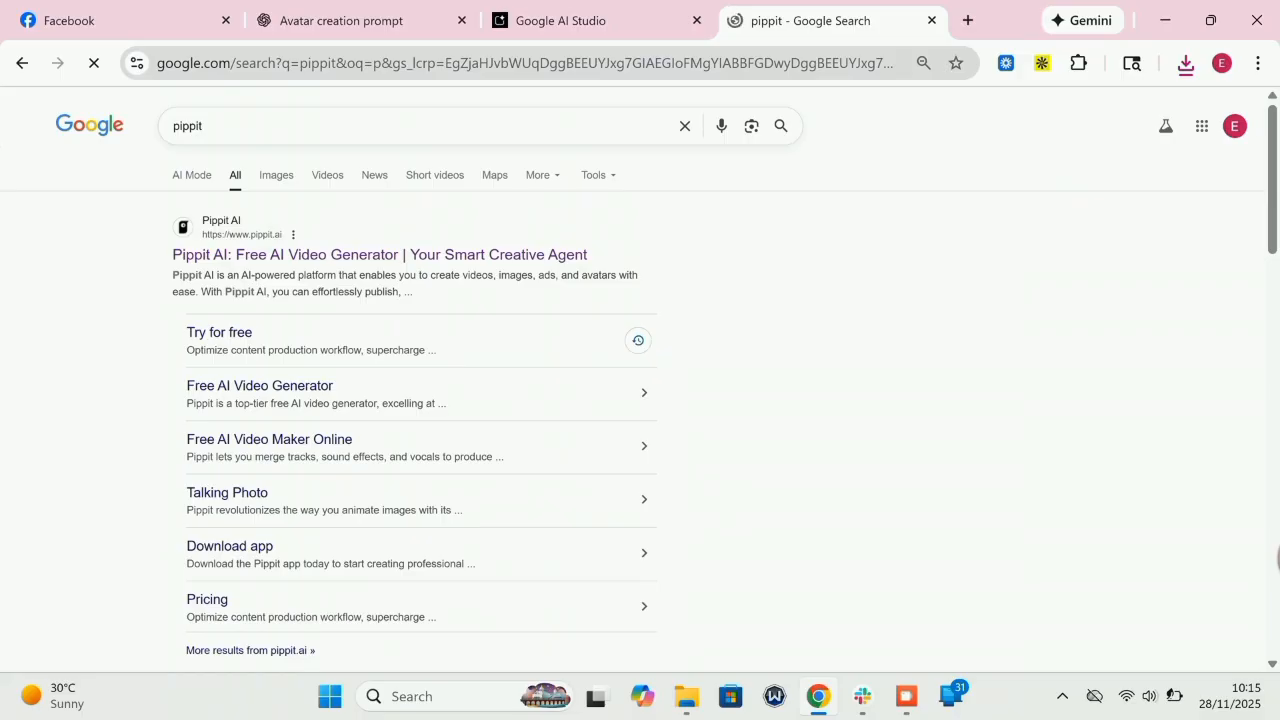
{"action": "left_click", "coordinate": [380, 254]}
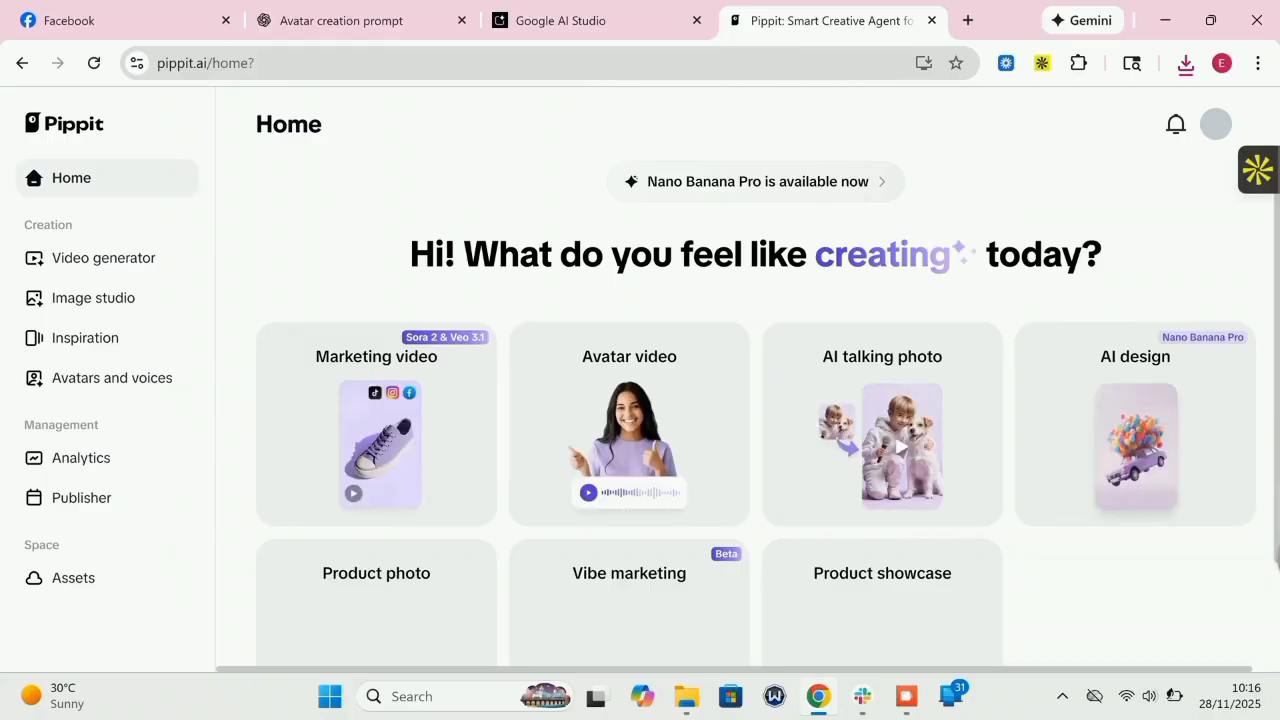
Switch to ChatGPT and send "give me a 15 sec narrative script for this avatar with the tone for each line and action".
{"action": "key", "text": "ctrl+2"}
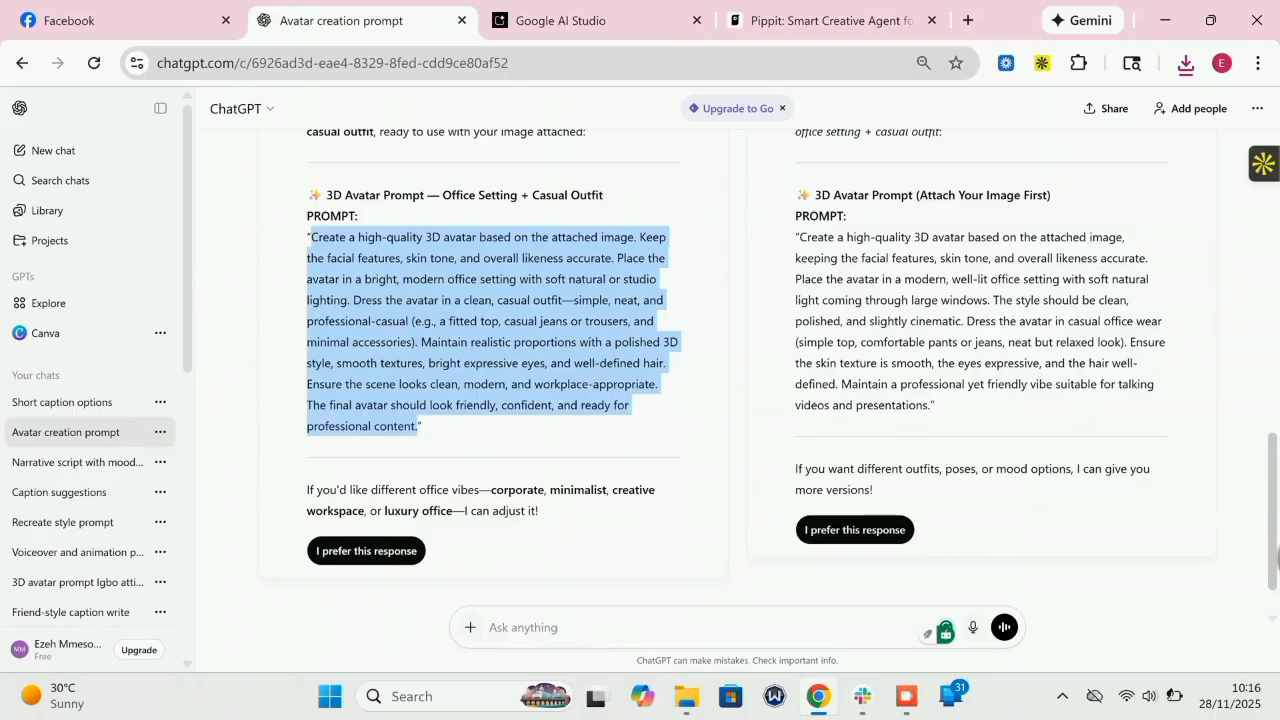
{"action": "left_click", "coordinate": [530, 628]}
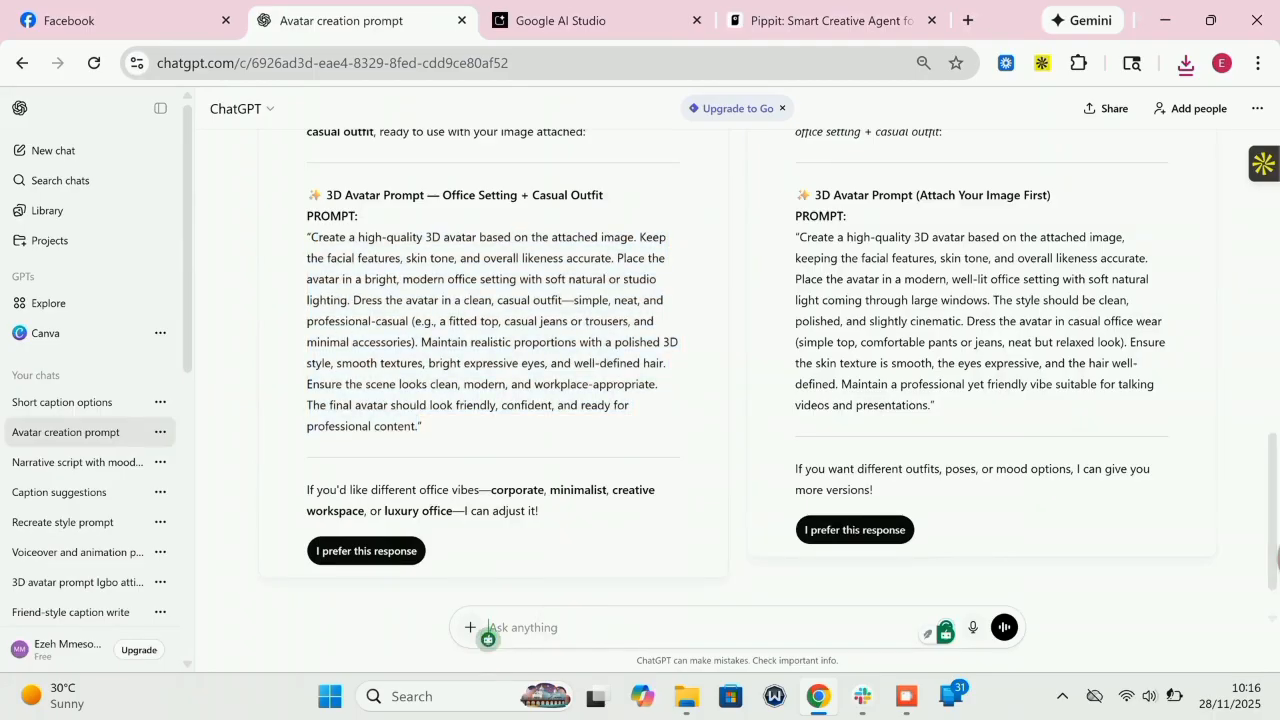
{"action": "type", "text": "give me a"}
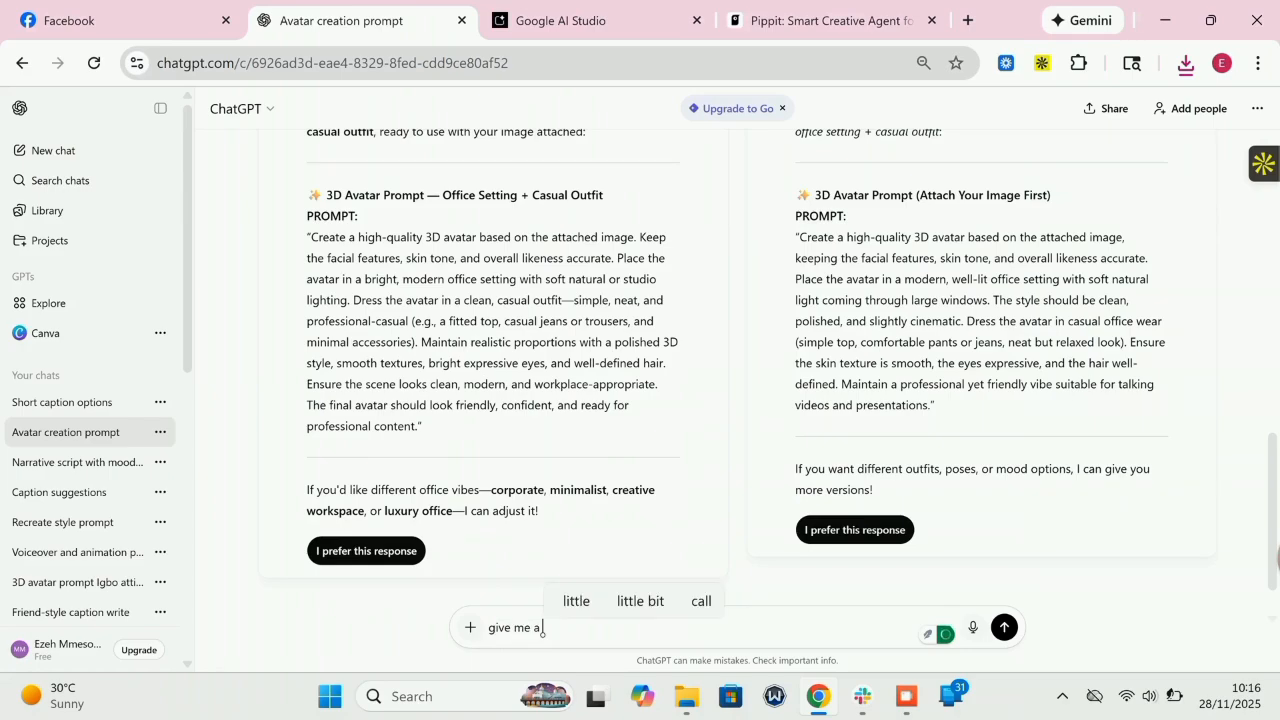
{"action": "type", "text": " 15 sec n"}
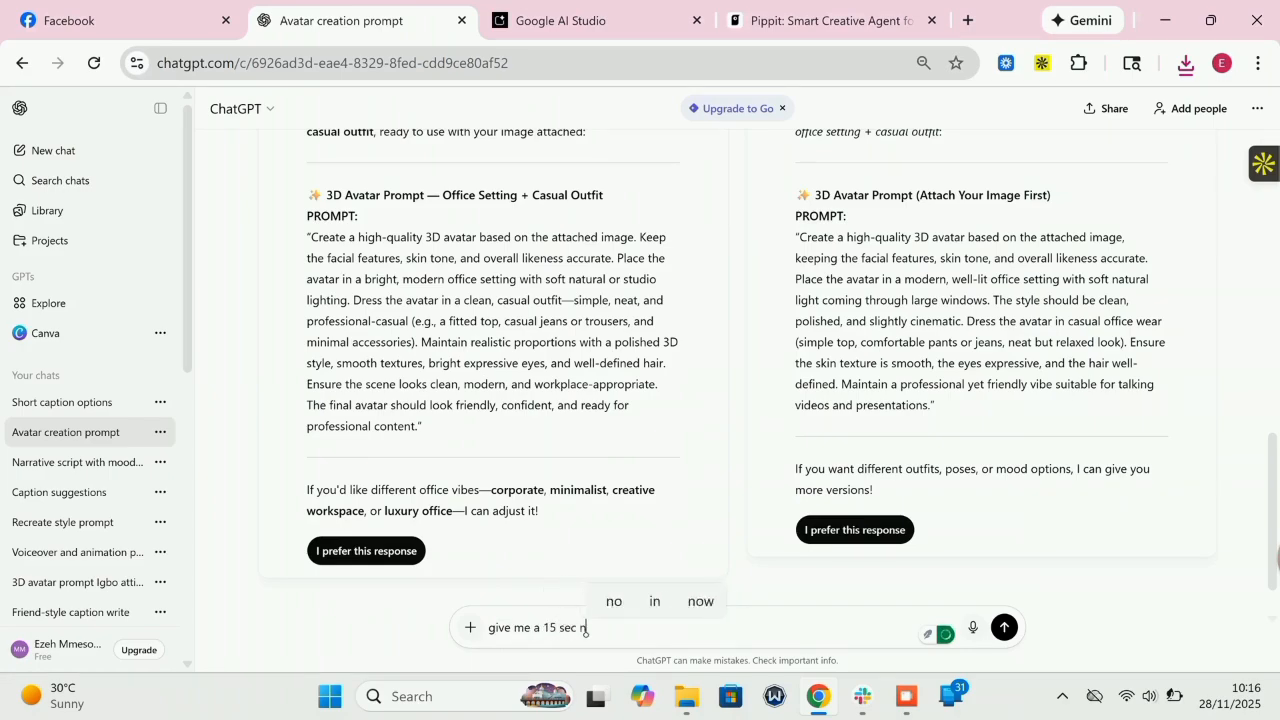
{"action": "type", "text": "arrative sc"}
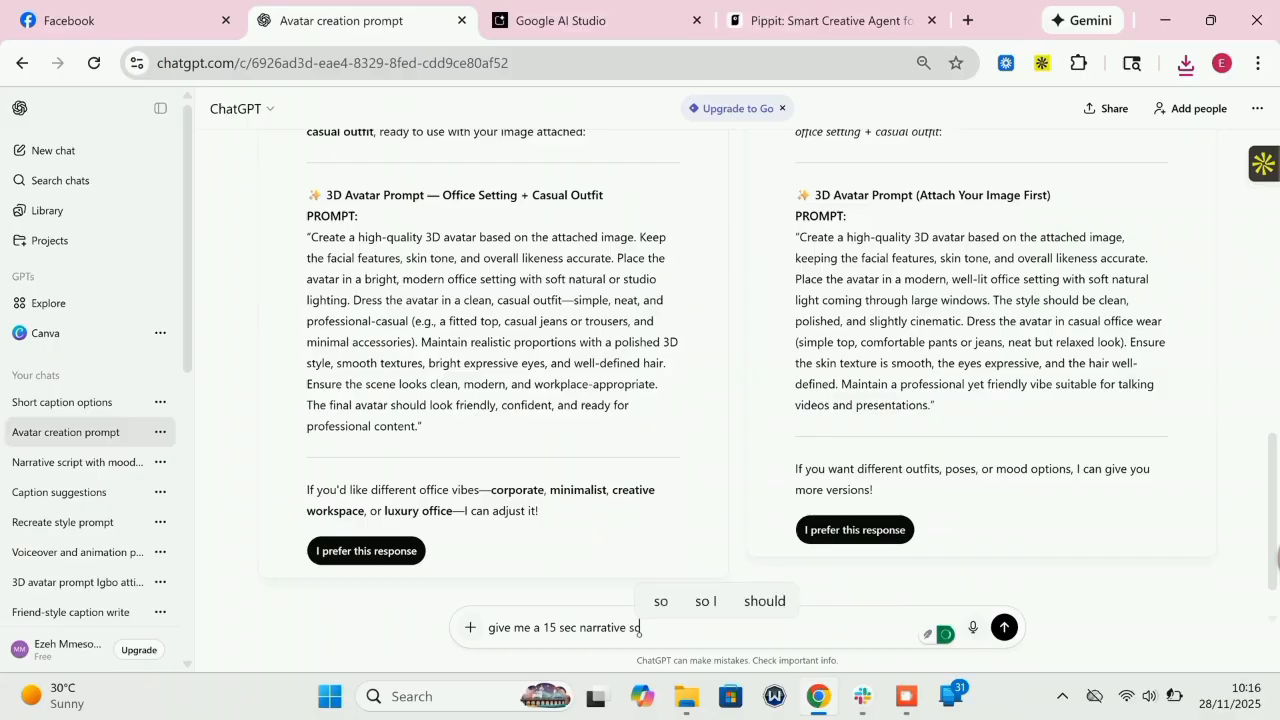
{"action": "type", "text": "ript for t"}
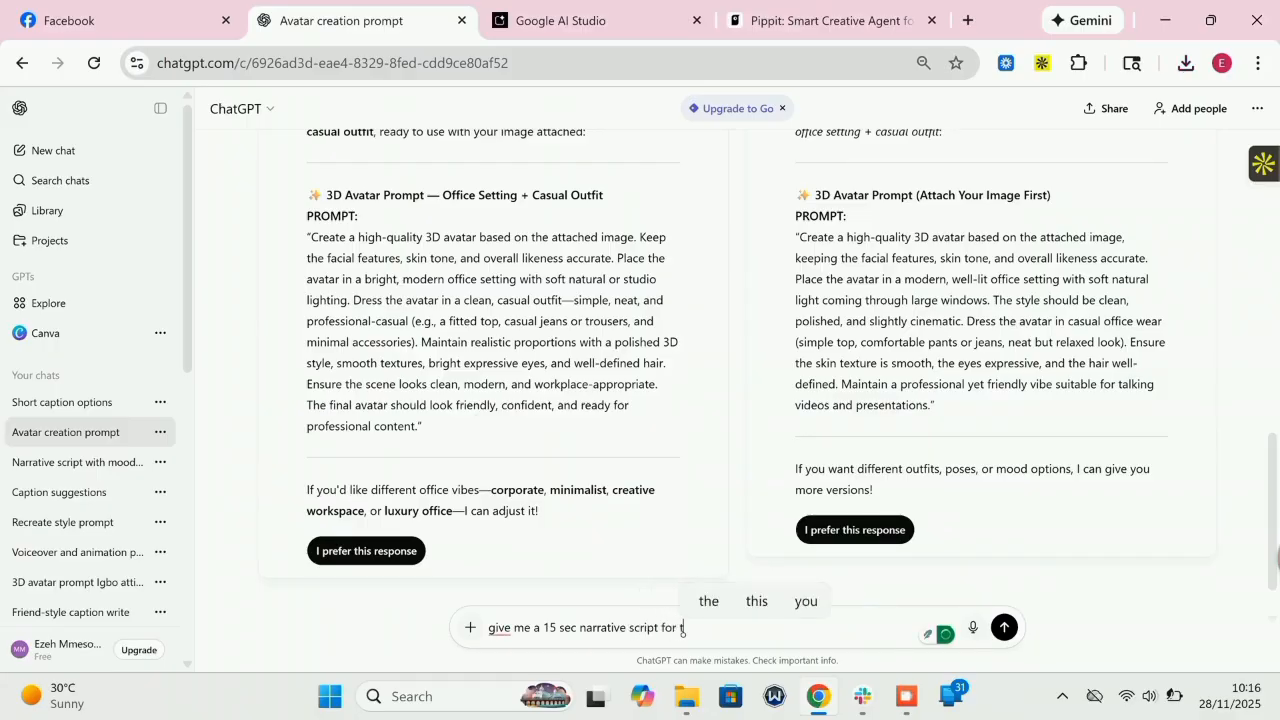
{"action": "type", "text": "his a"}
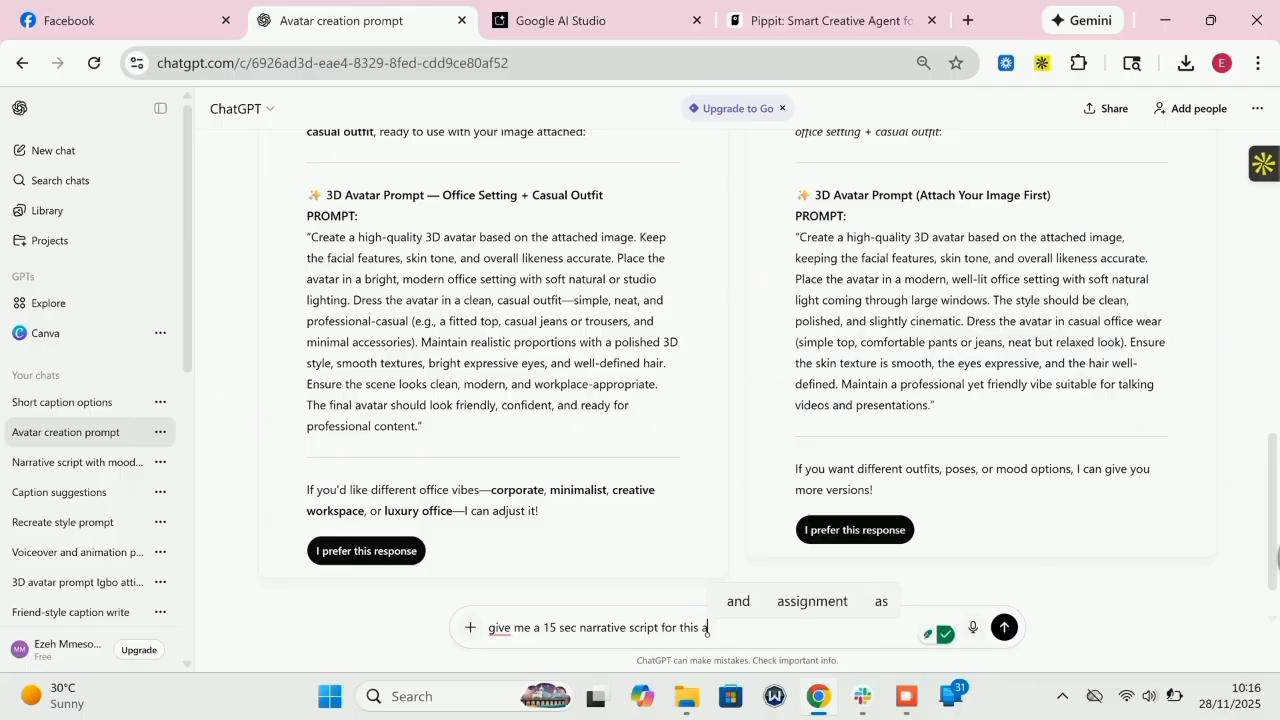
{"action": "type", "text": "vatar with"}
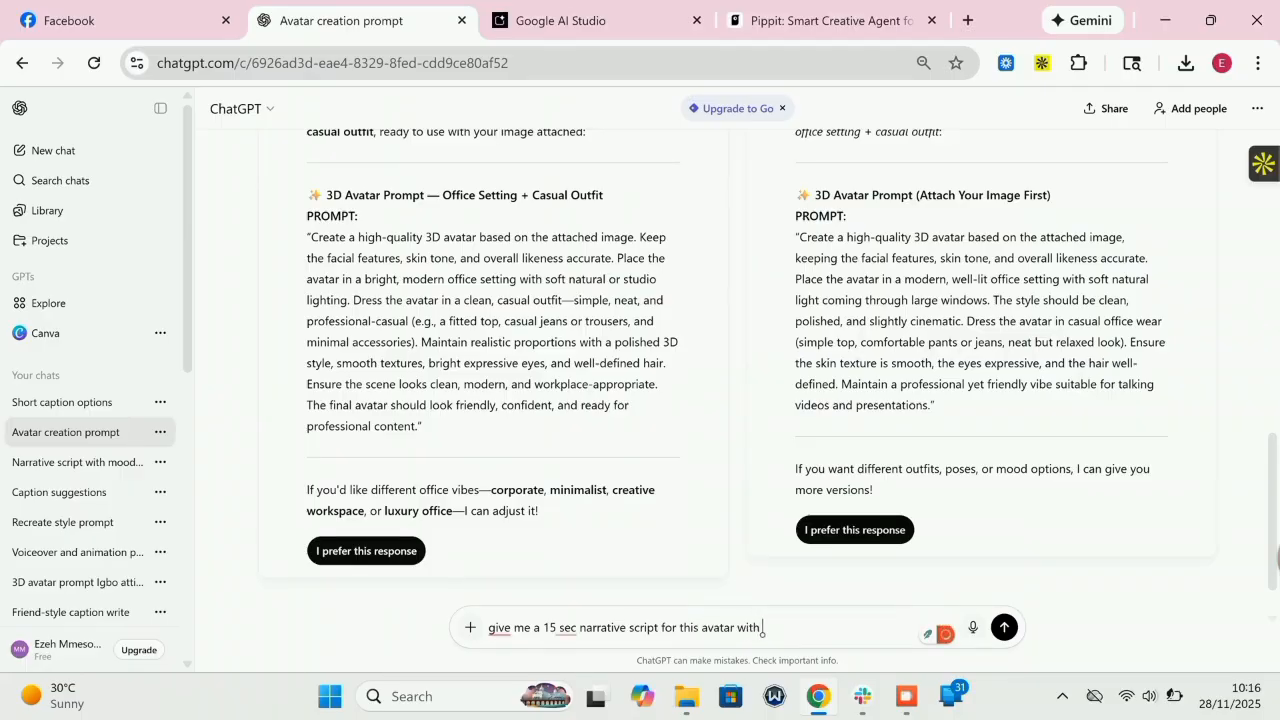
{"action": "type", "text": " the tone for each"}
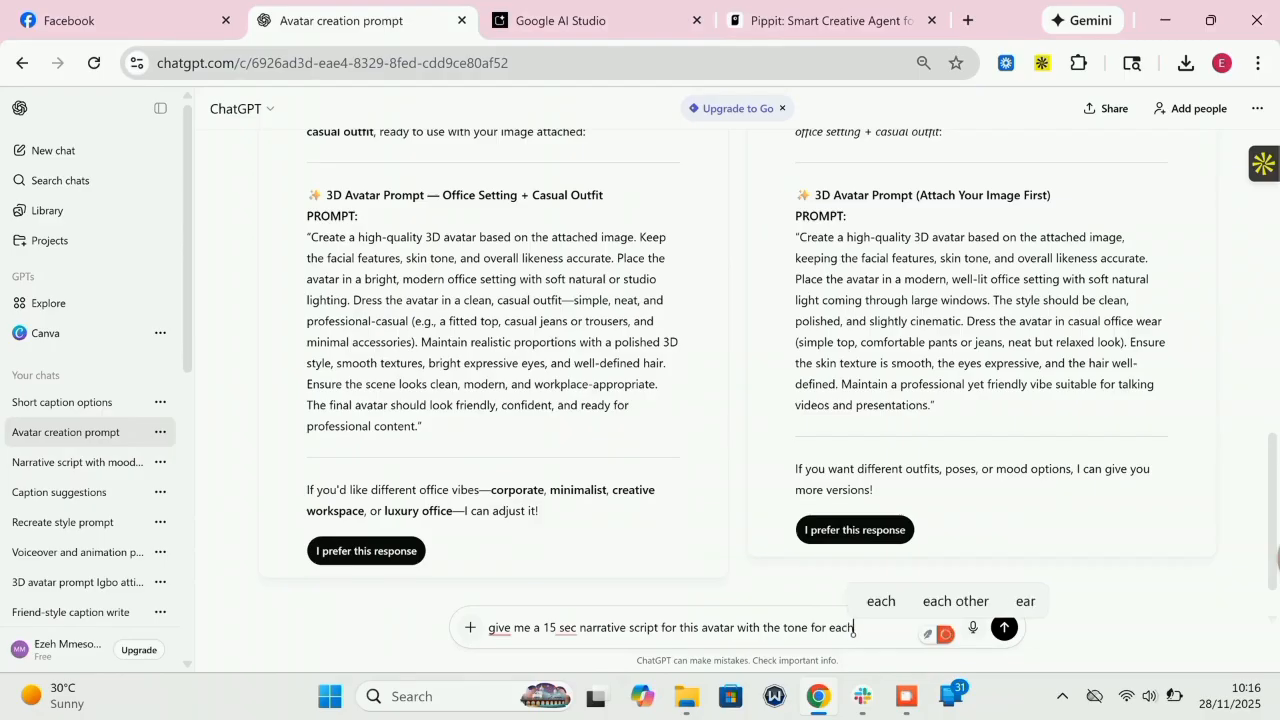
{"action": "type", "text": " line"}
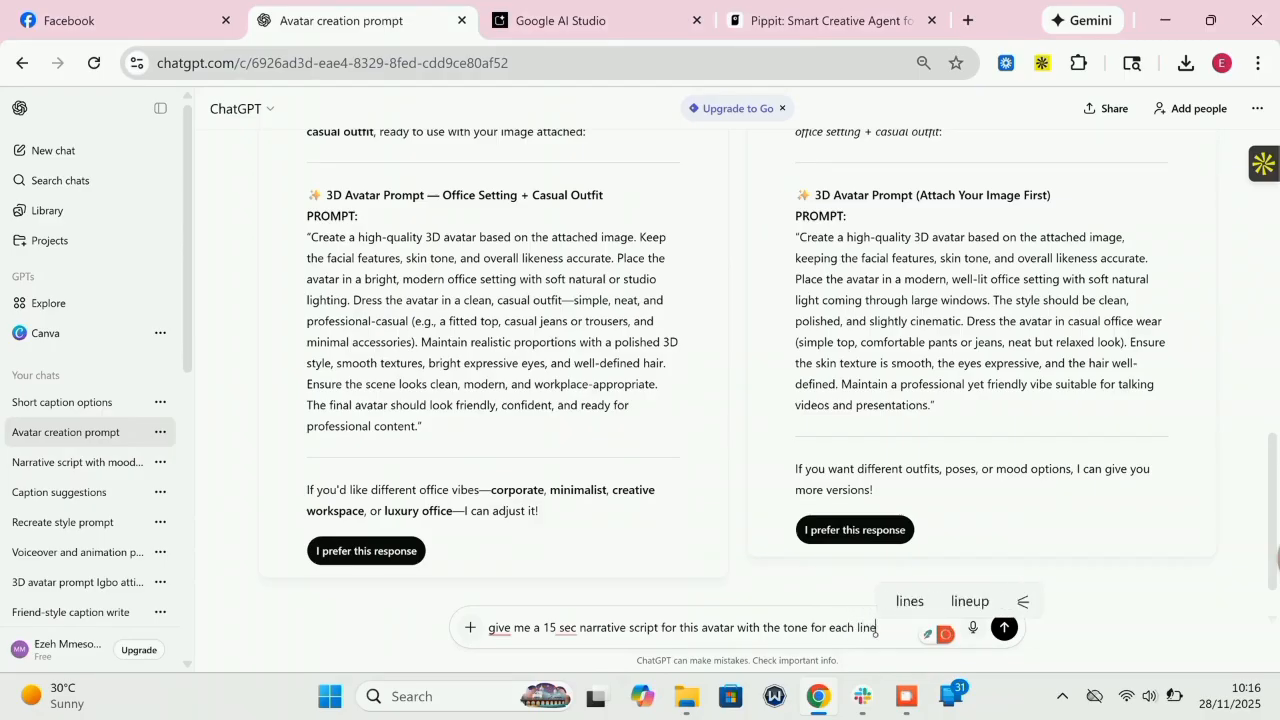
{"action": "type", "text": " and a"}
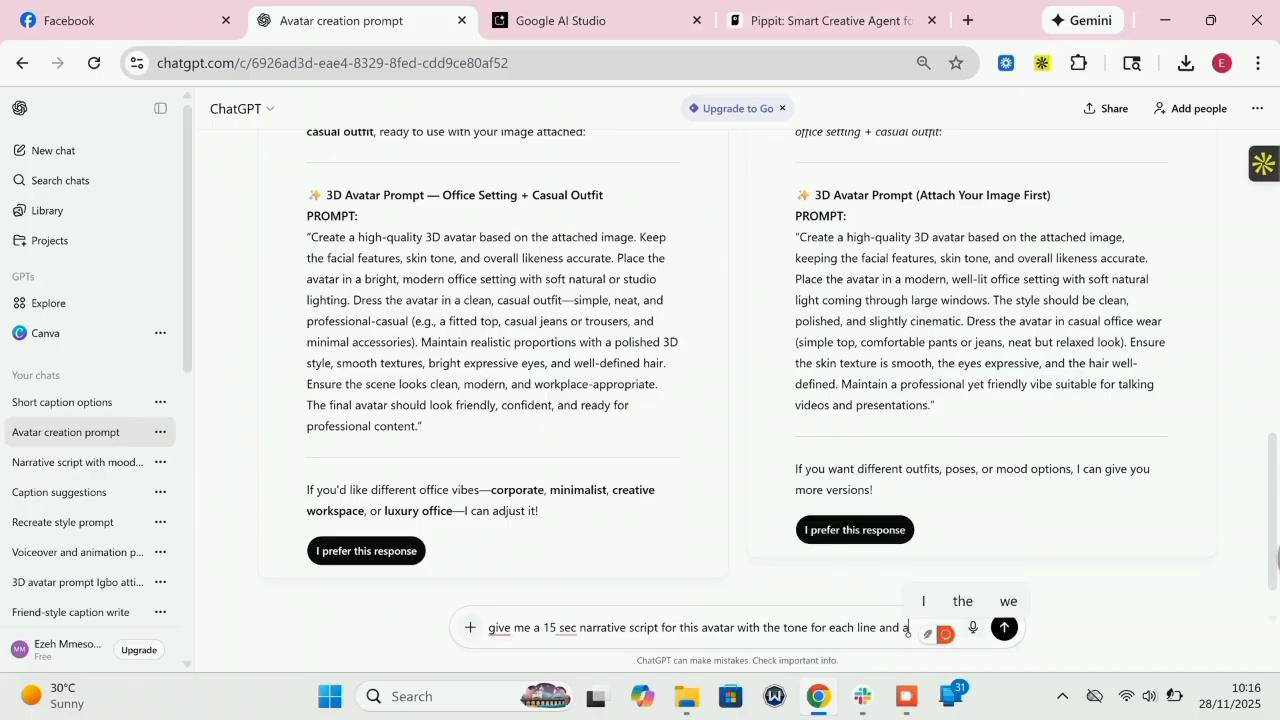
{"action": "type", "text": "ction"}
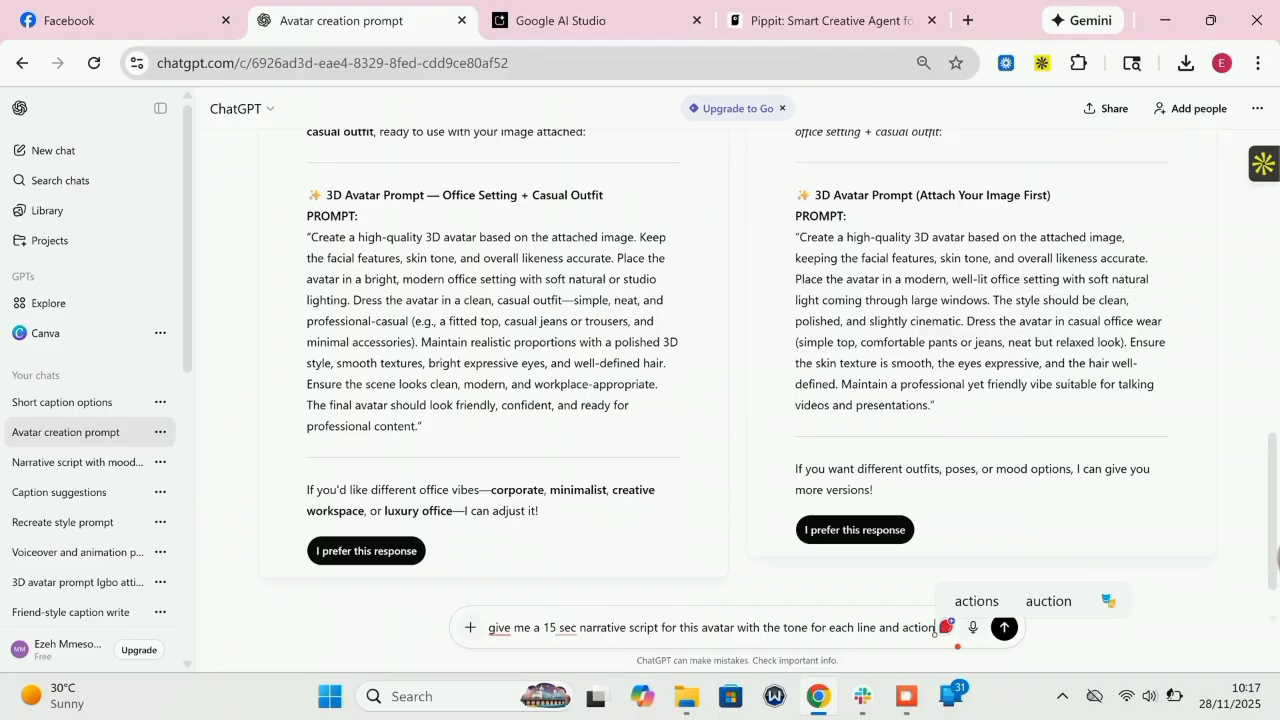
{"action": "key", "text": "Return"}
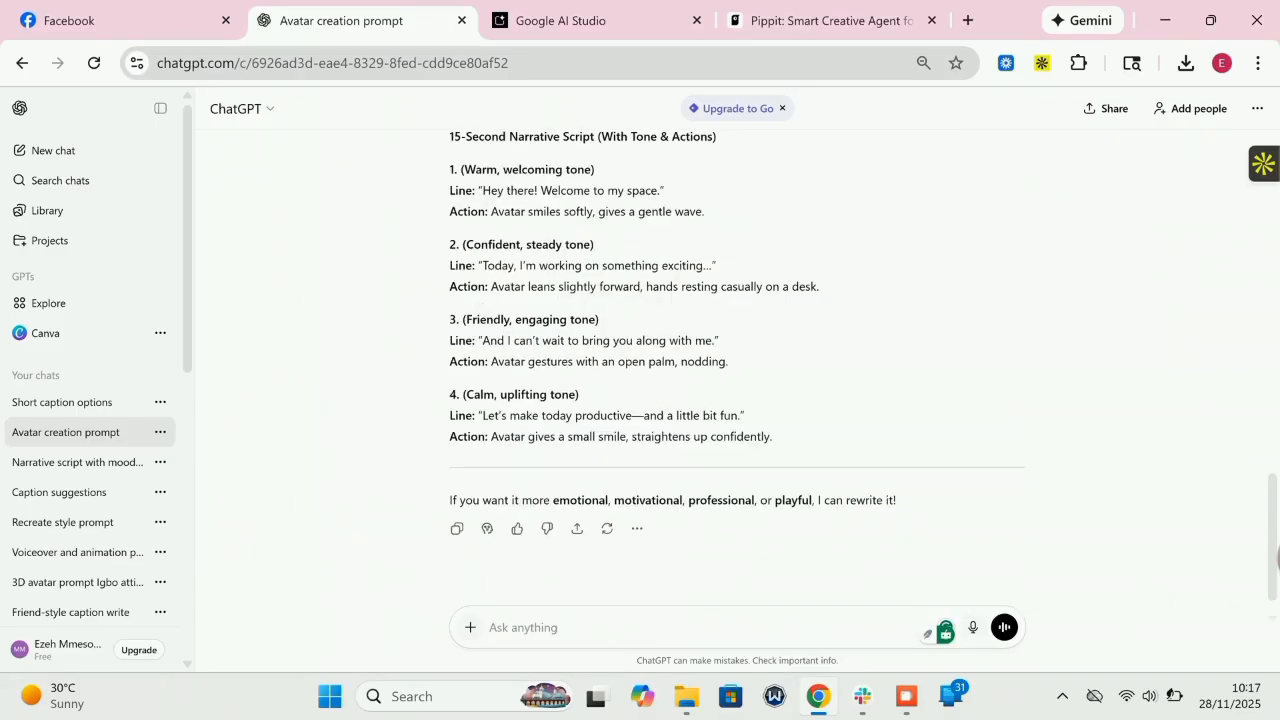
Ask ChatGPT to "make the action seperate from the narative script".
{"action": "type", "text": "make the act"}
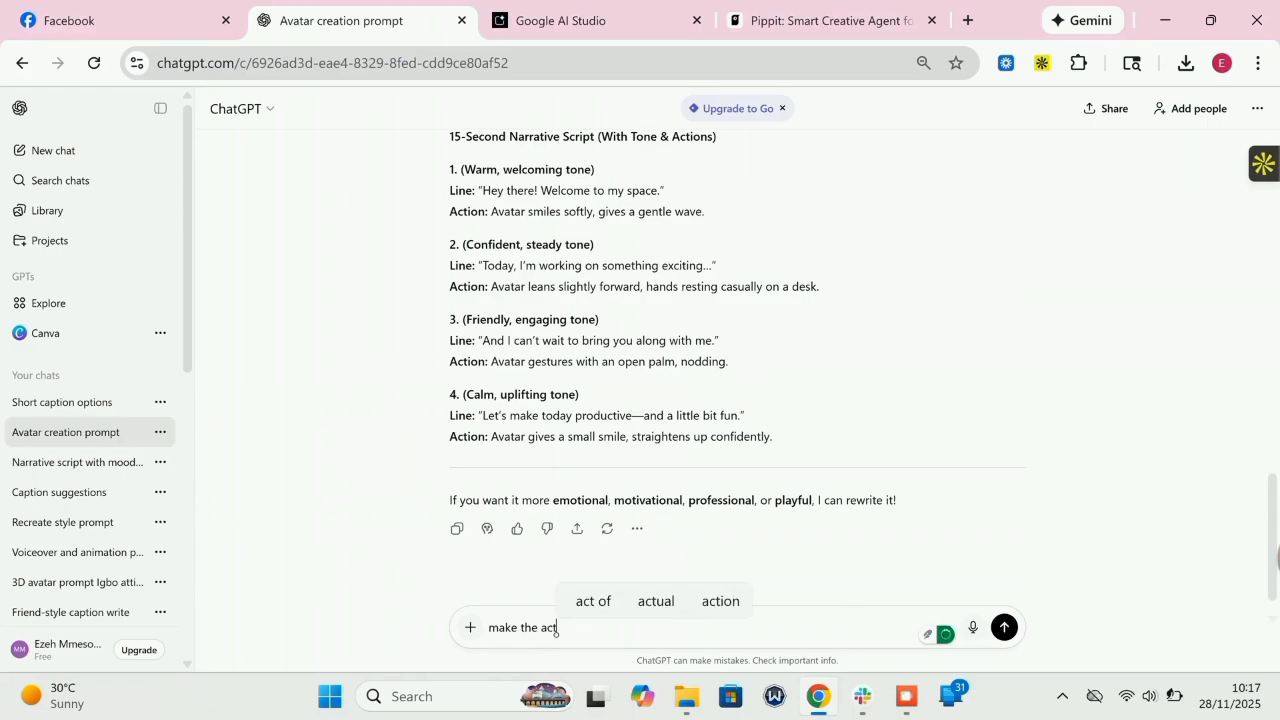
{"action": "type", "text": "ion s"}
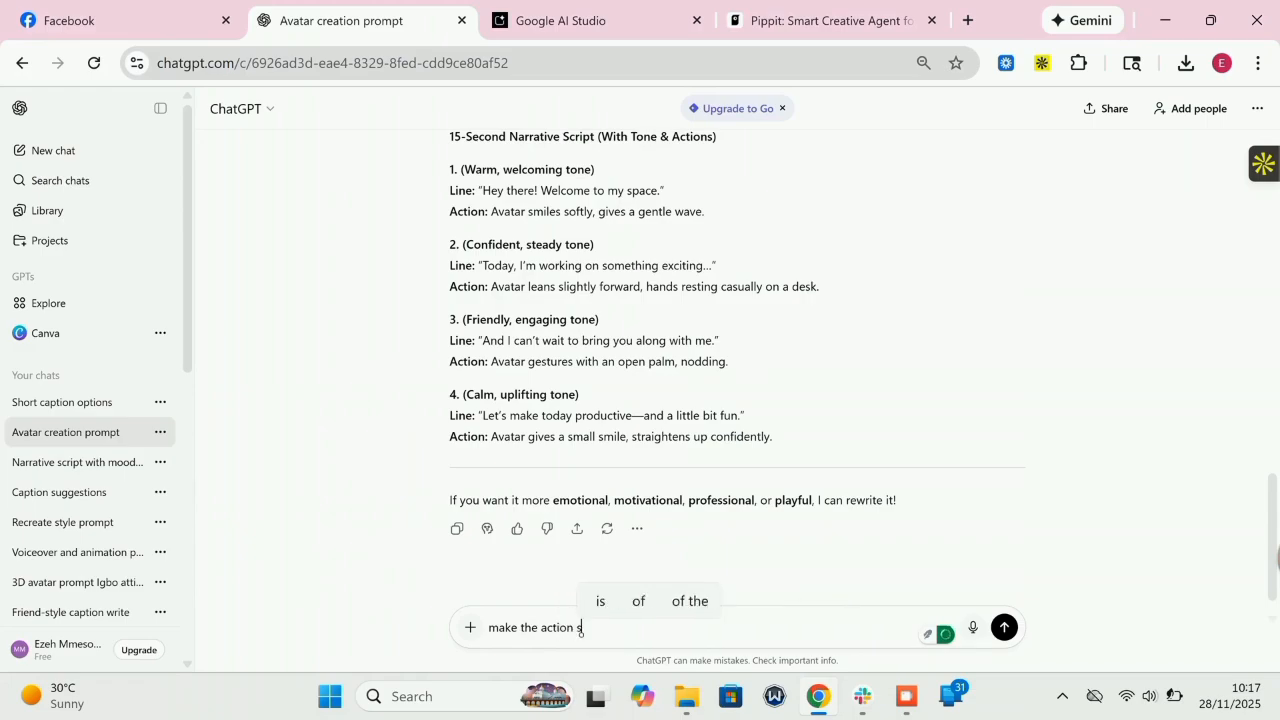
{"action": "type", "text": "eper"}
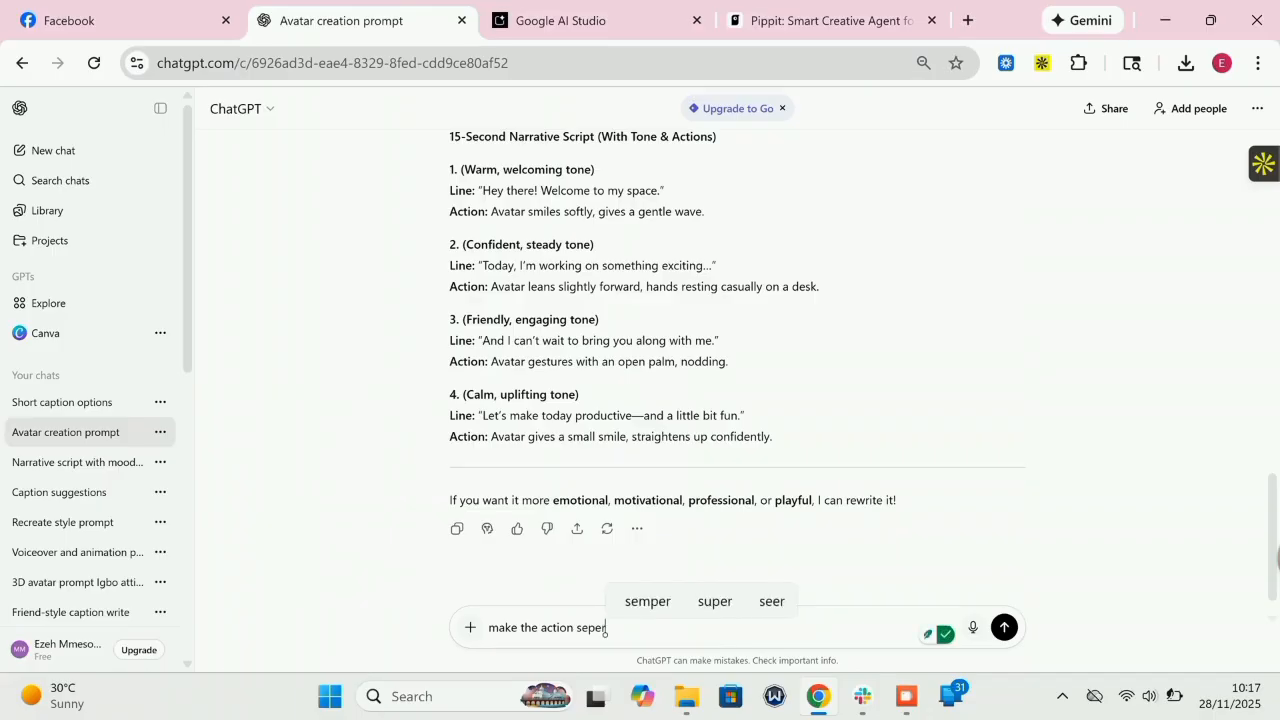
{"action": "type", "text": "ate fe"}
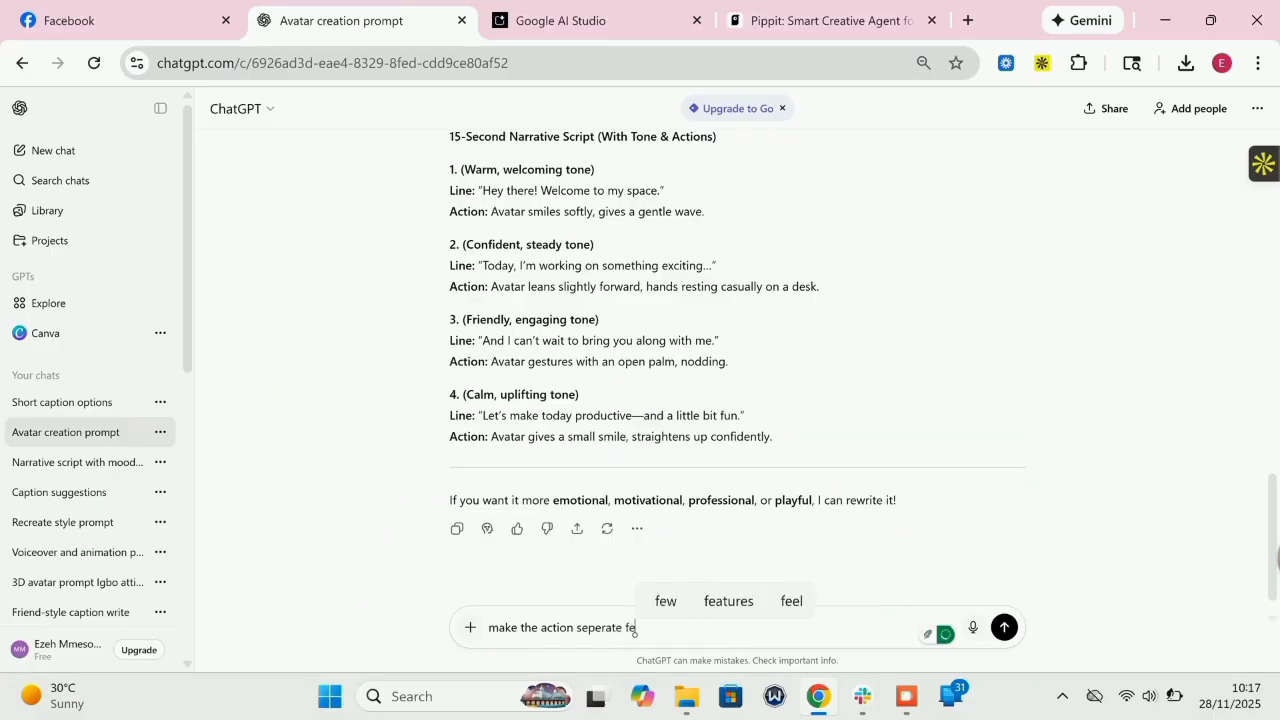
{"action": "key", "text": "BackSpace"}
{"action": "type", "text": "rom th"}
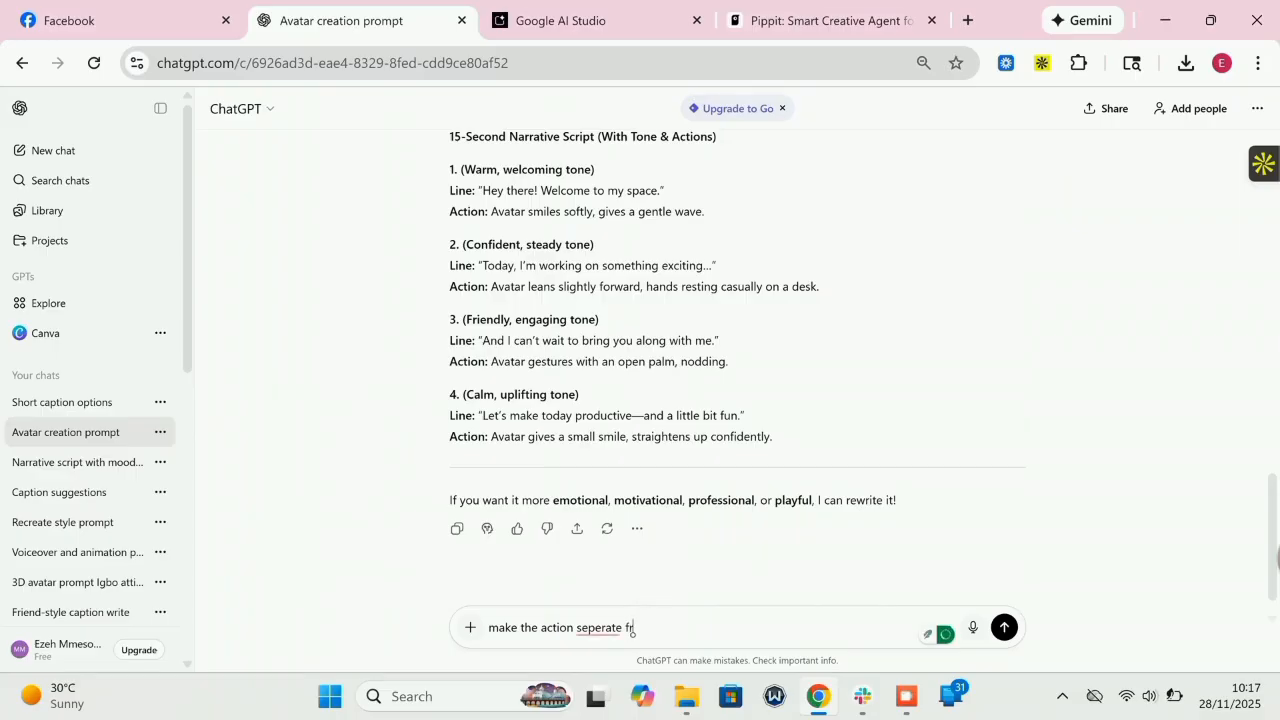
{"action": "type", "text": "e na"}
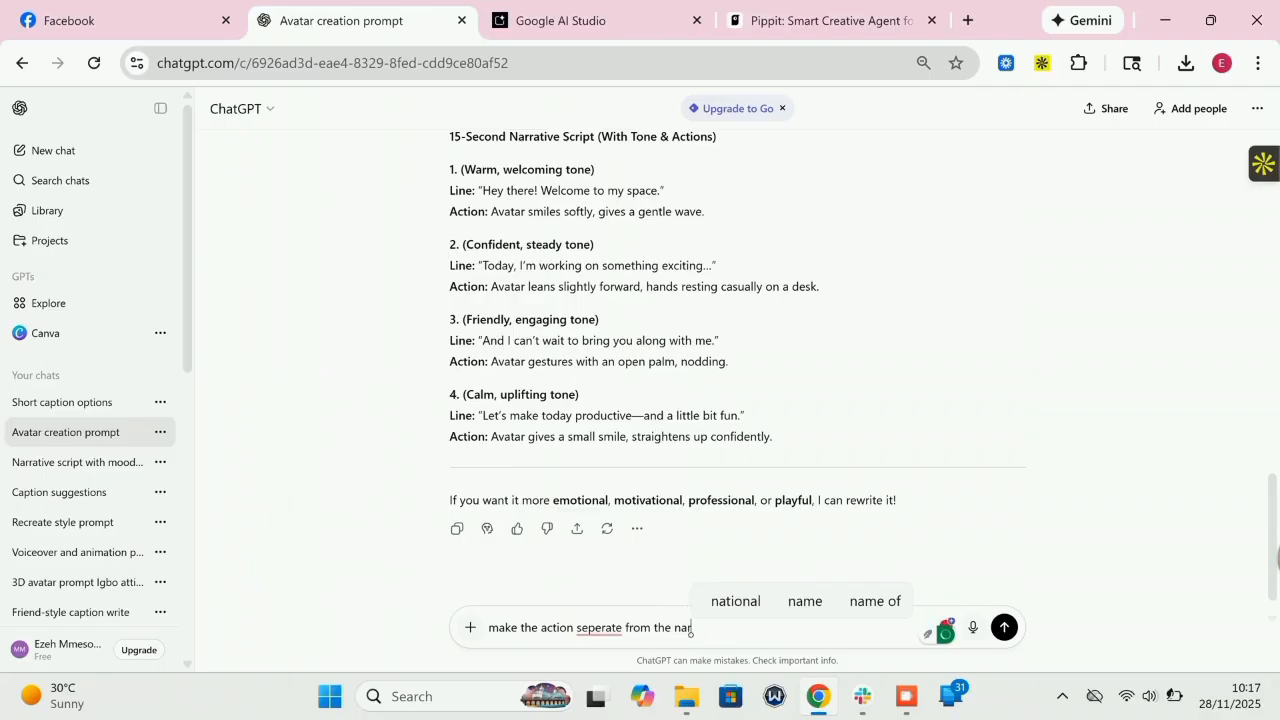
{"action": "type", "text": "rat"}
{"action": "type", "text": "ive "}
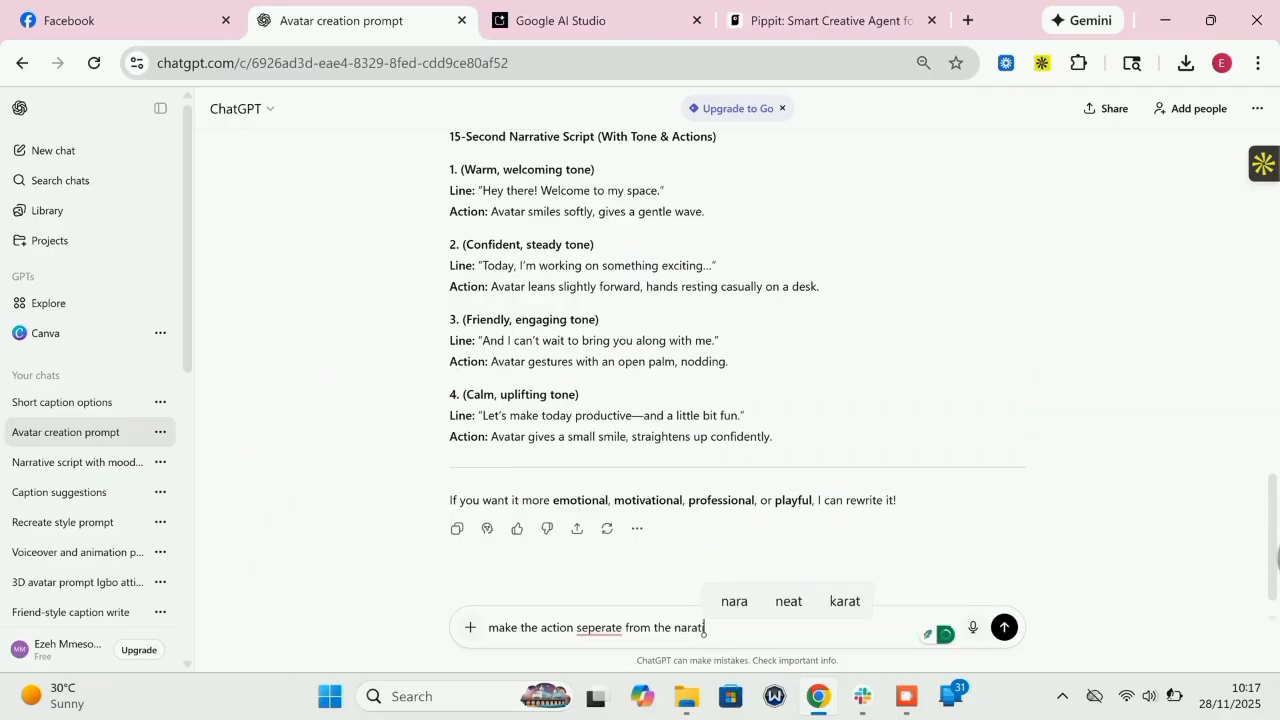
{"action": "type", "text": "s"}
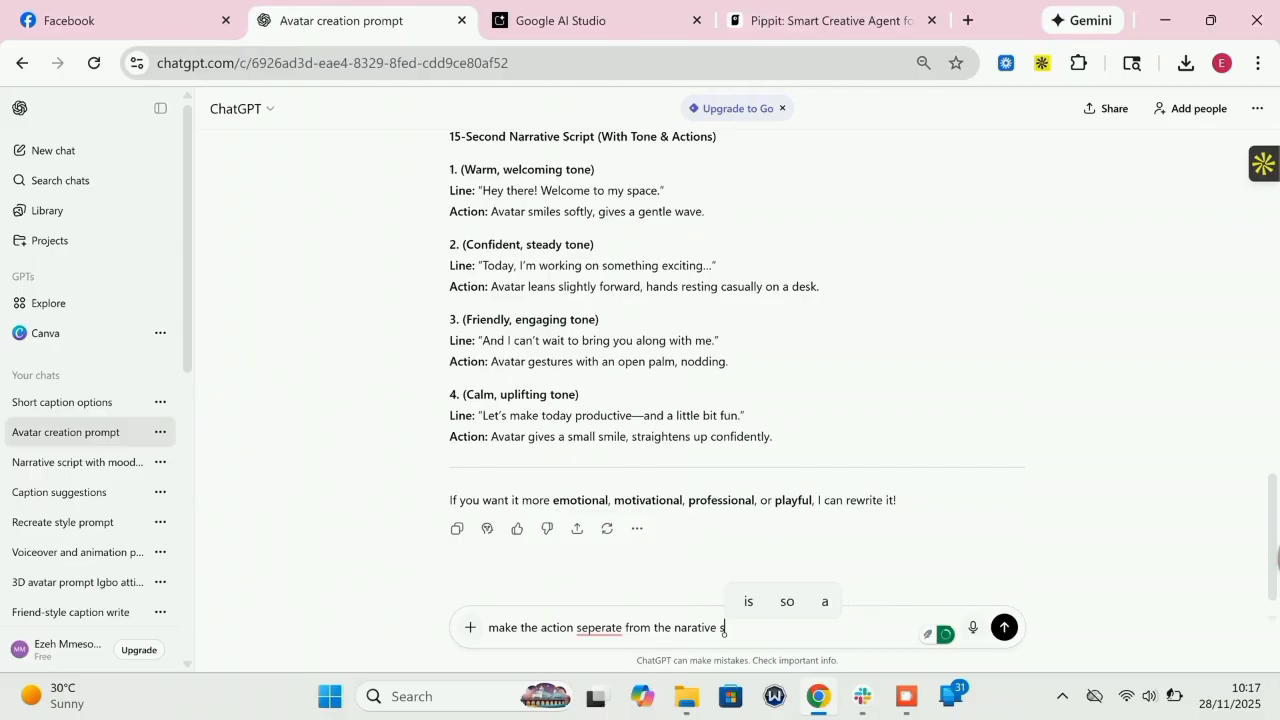
{"action": "type", "text": "cript"}
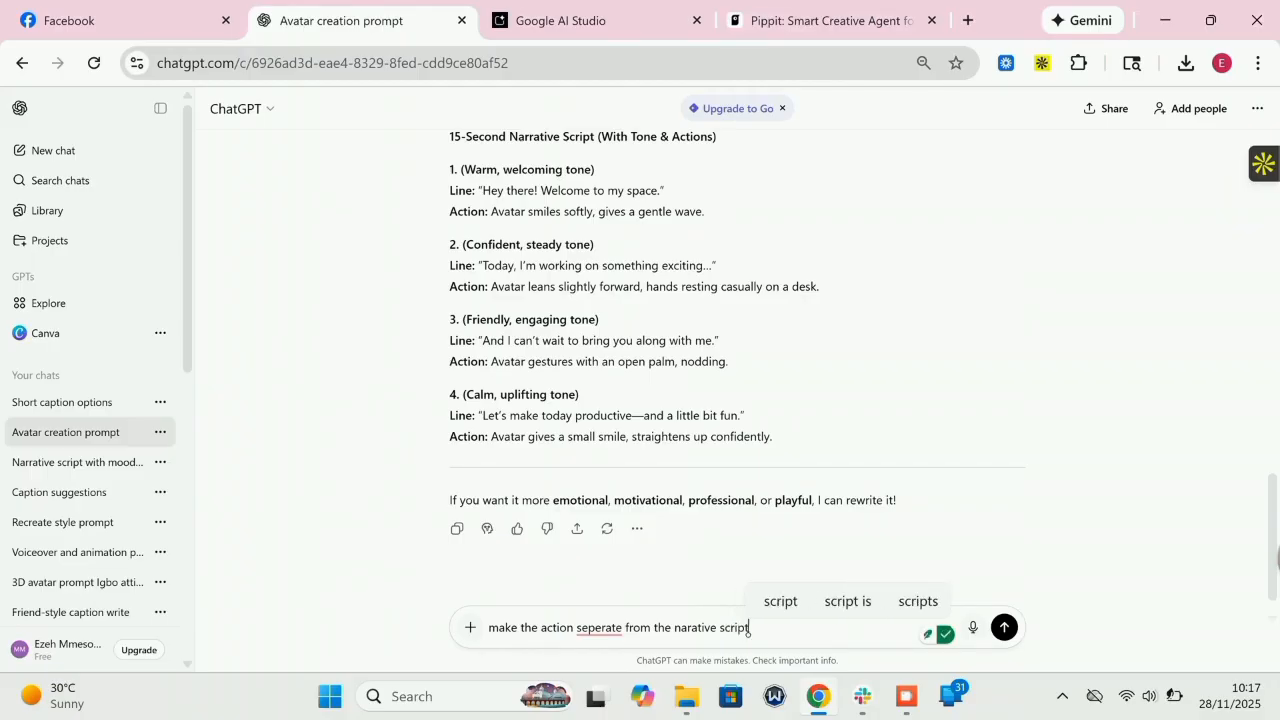
{"action": "key", "text": "Return"}
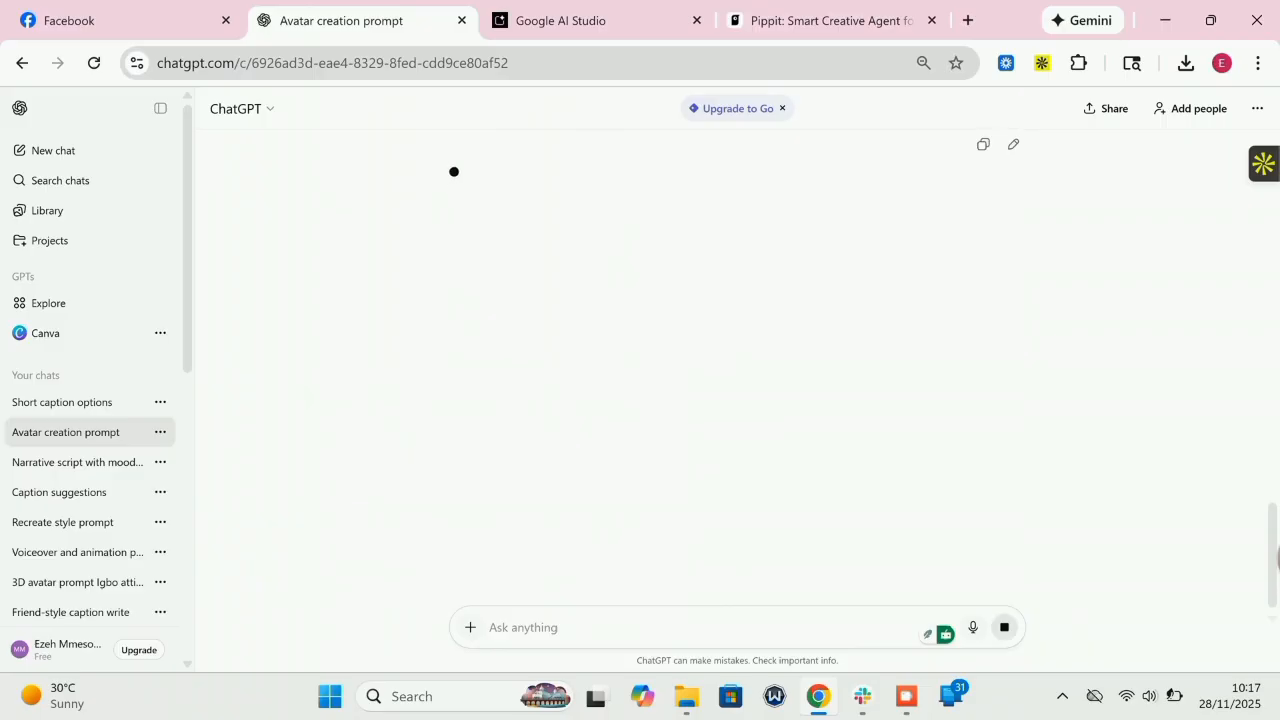
Copy the four narrative script lines, including their tones, from ChatGPT's latest reply.
{"action": "double_click", "coordinate": [488, 244]}
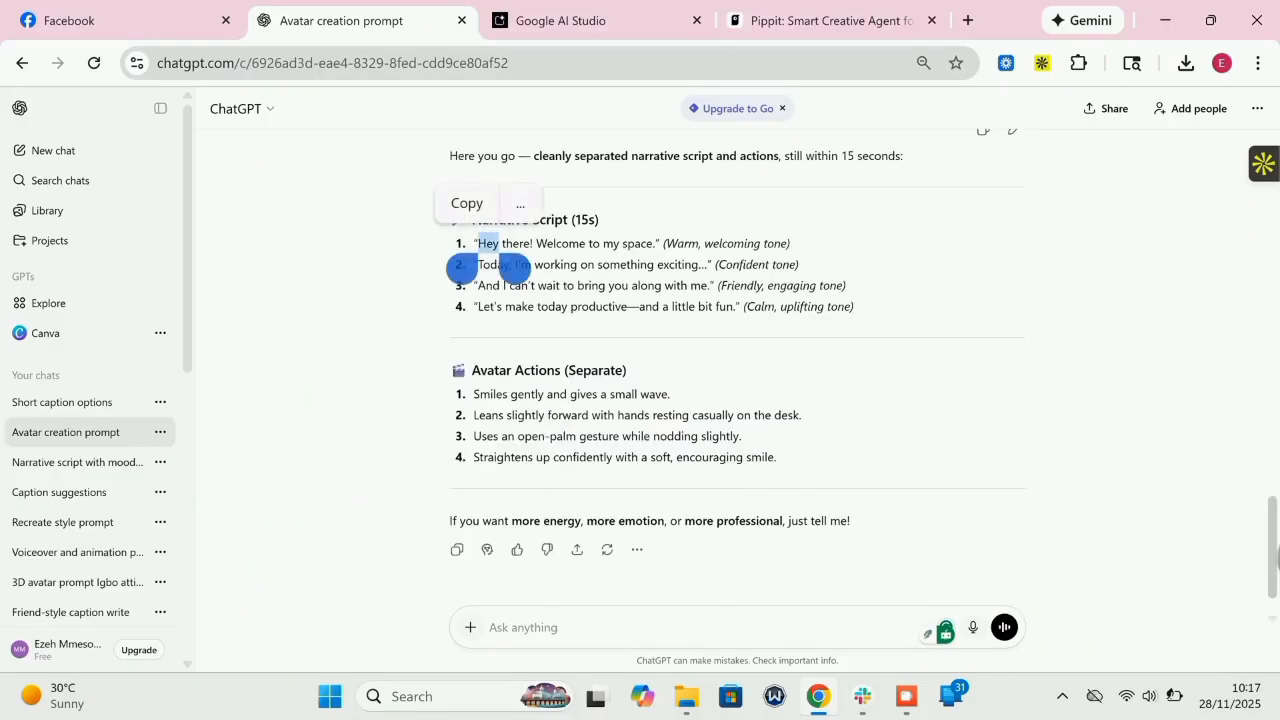
{"action": "left_click_drag", "start_coordinate": [514, 266], "coordinate": [869, 332]}
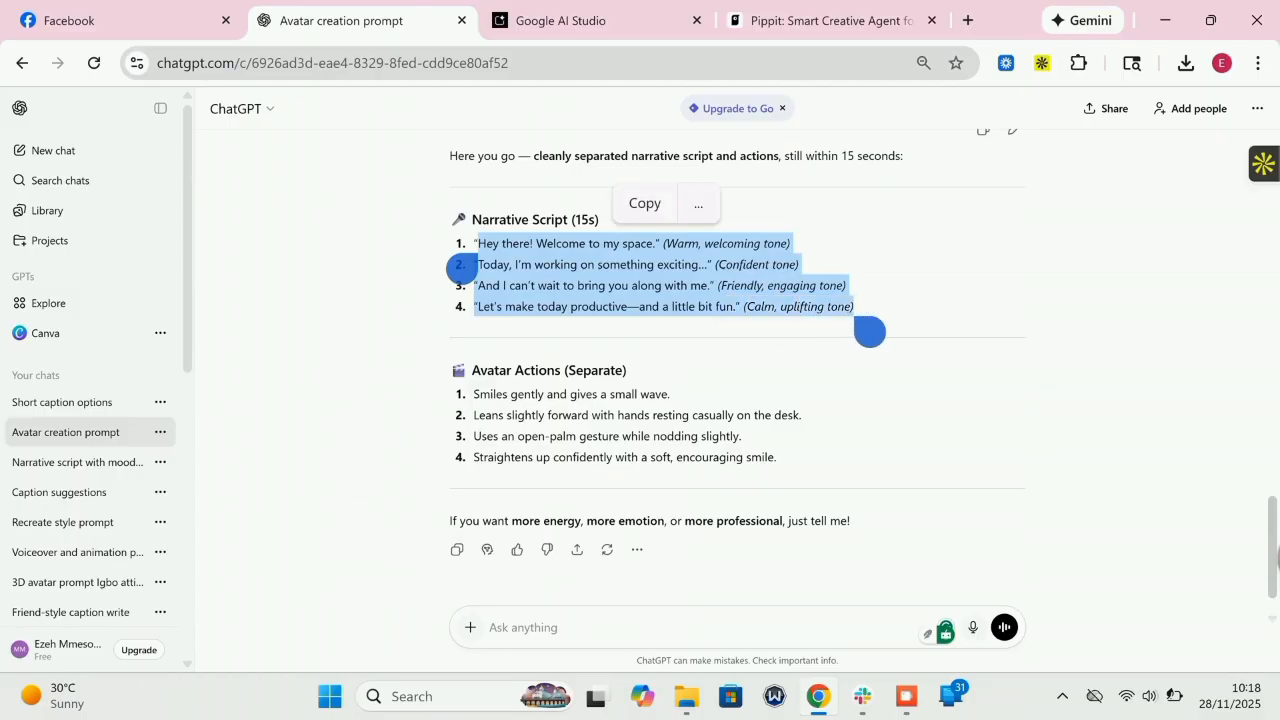
{"action": "left_click", "coordinate": [645, 203]}
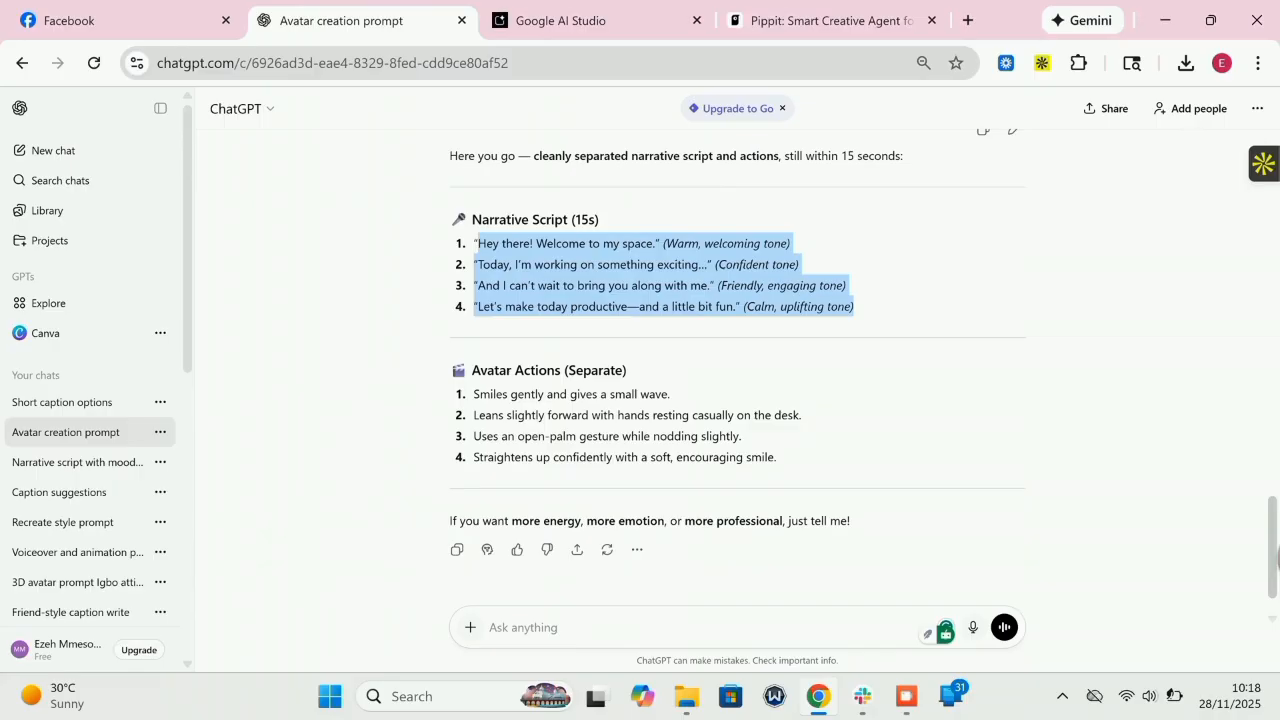
Switch to Google AI Studio and open Gemini 2.5 Flash Preview TTS in a new playground, using single-speaker audio mode.
{"action": "left_click", "coordinate": [561, 21]}
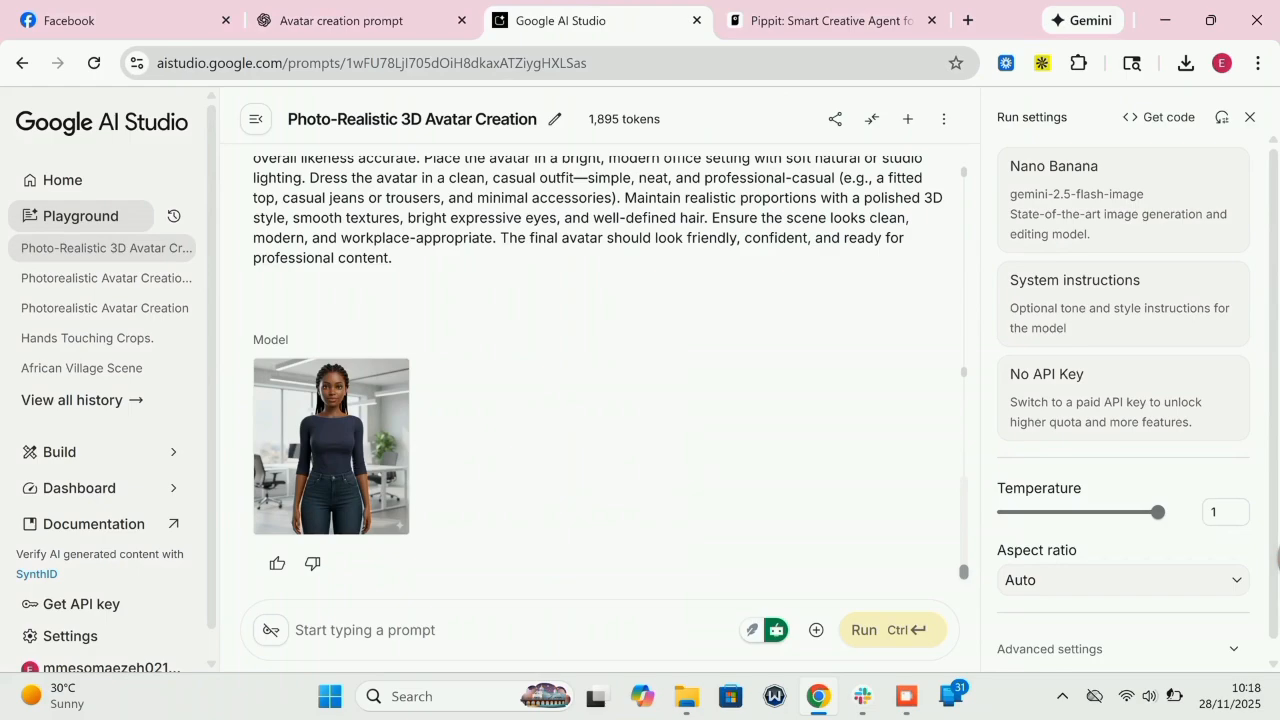
{"action": "left_click", "coordinate": [80, 216]}
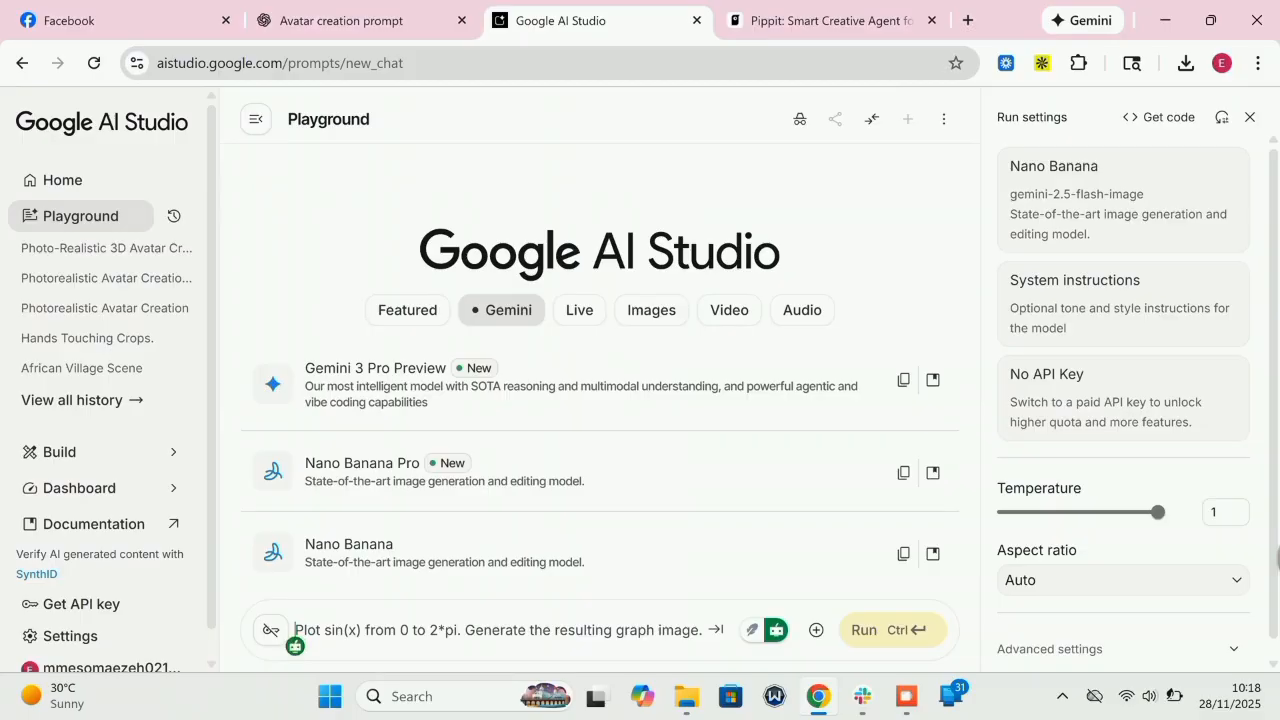
{"action": "left_click", "coordinate": [796, 310]}
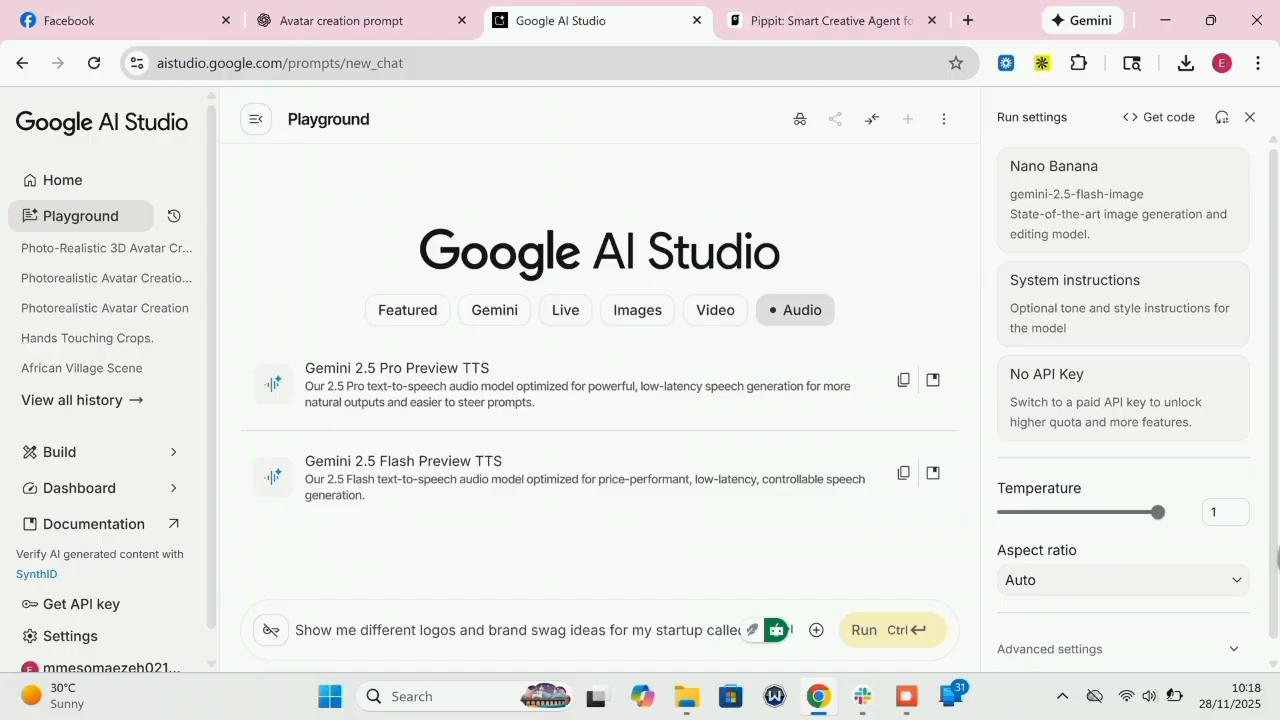
{"action": "left_click", "coordinate": [585, 478]}
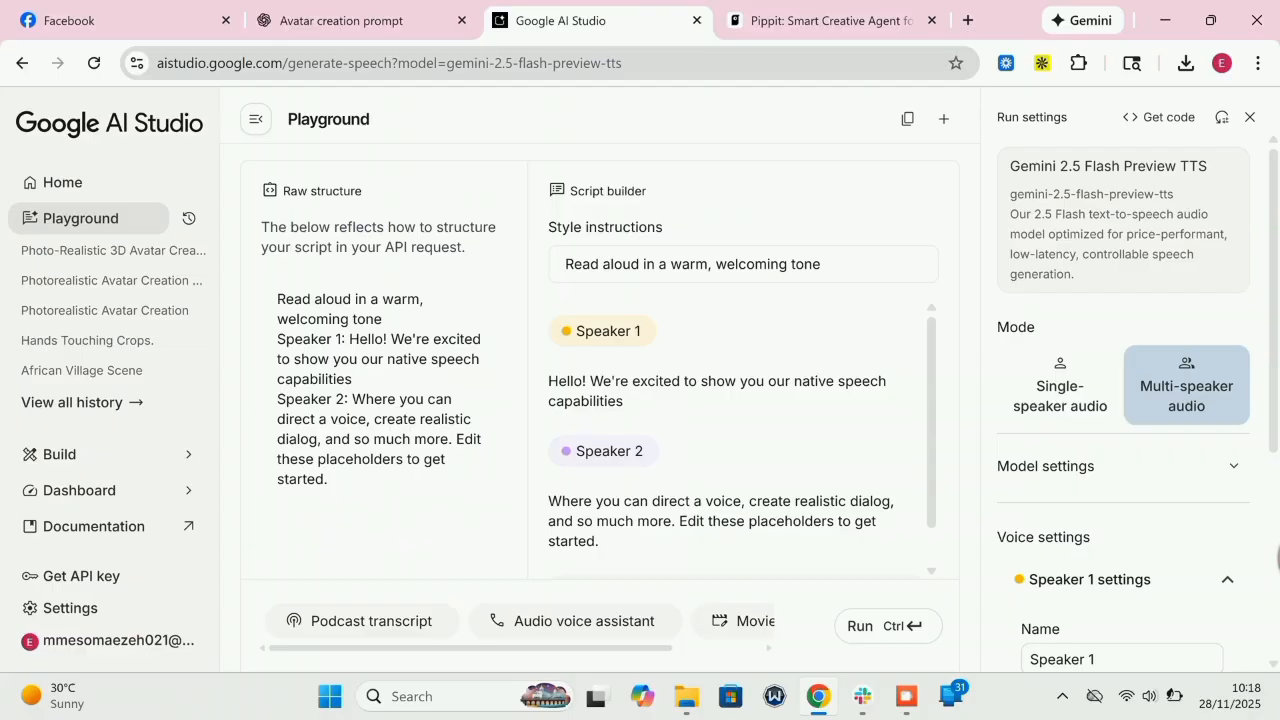
{"action": "left_click", "coordinate": [1060, 386]}
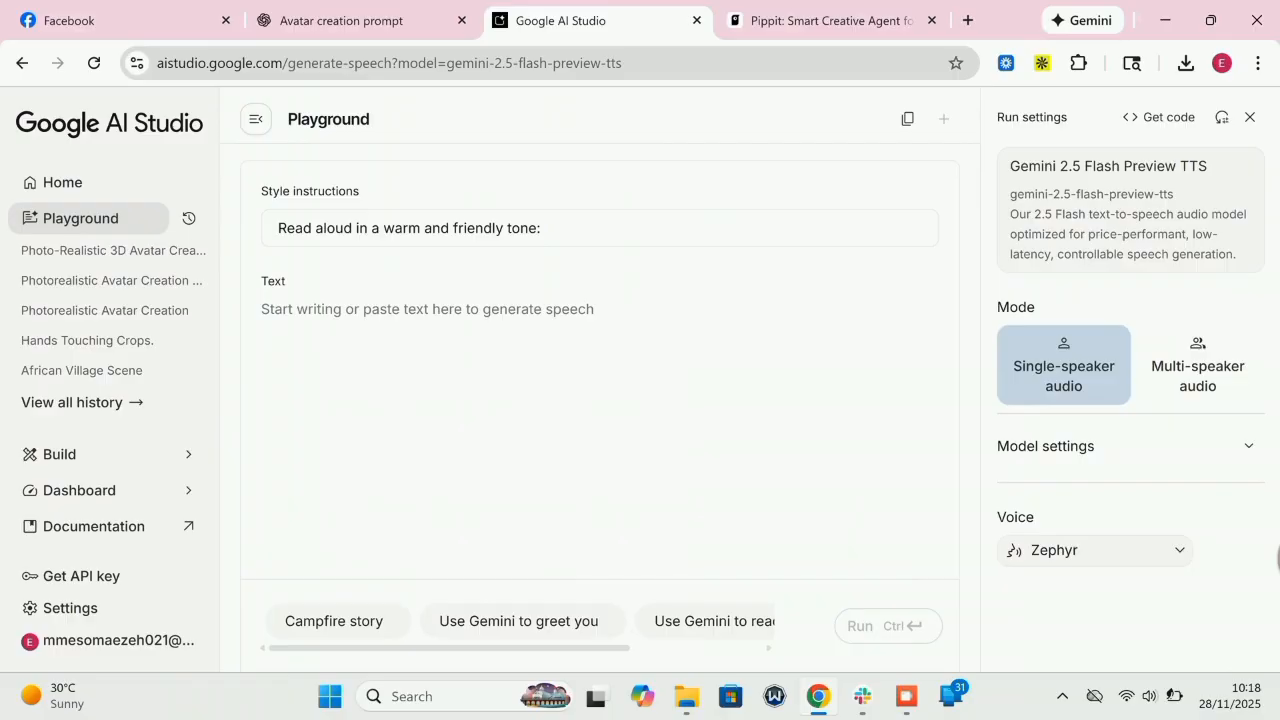
Play the sample of the Zephyr voice and select it as the speaker's voice.
{"action": "left_click", "coordinate": [1178, 548]}
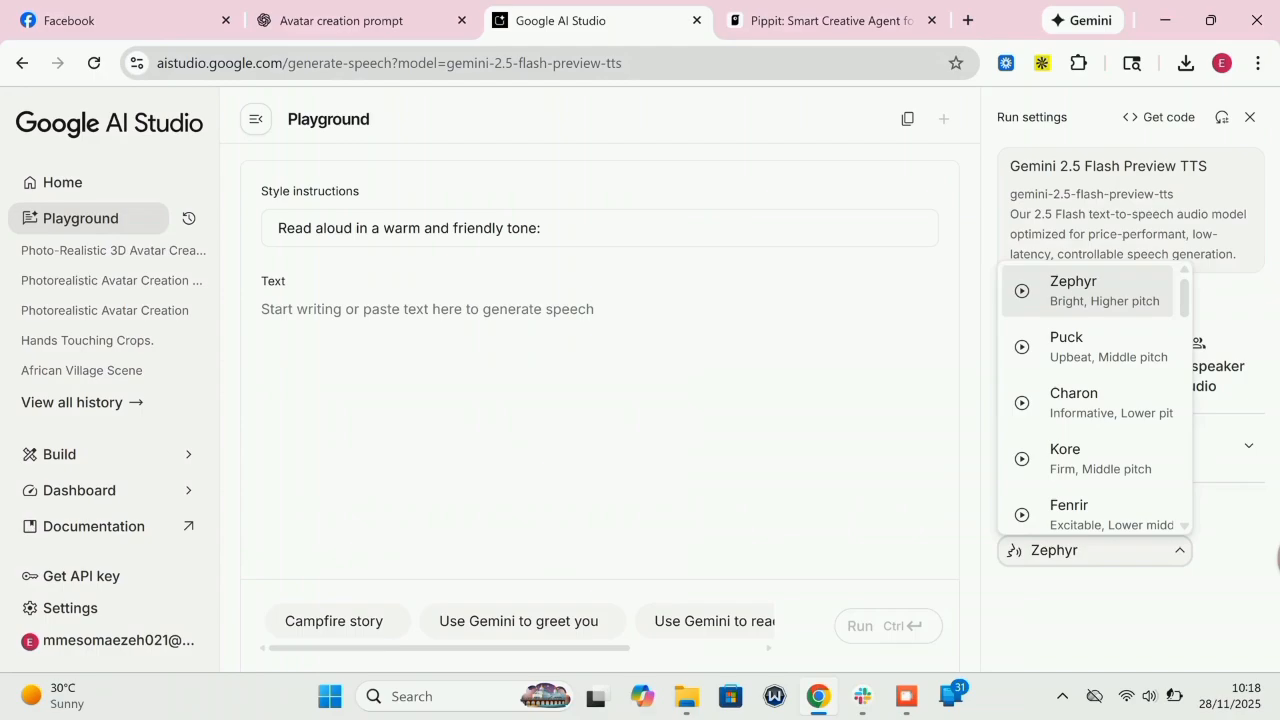
{"action": "left_click", "coordinate": [1022, 291]}
{"action": "left_click", "coordinate": [1095, 291]}
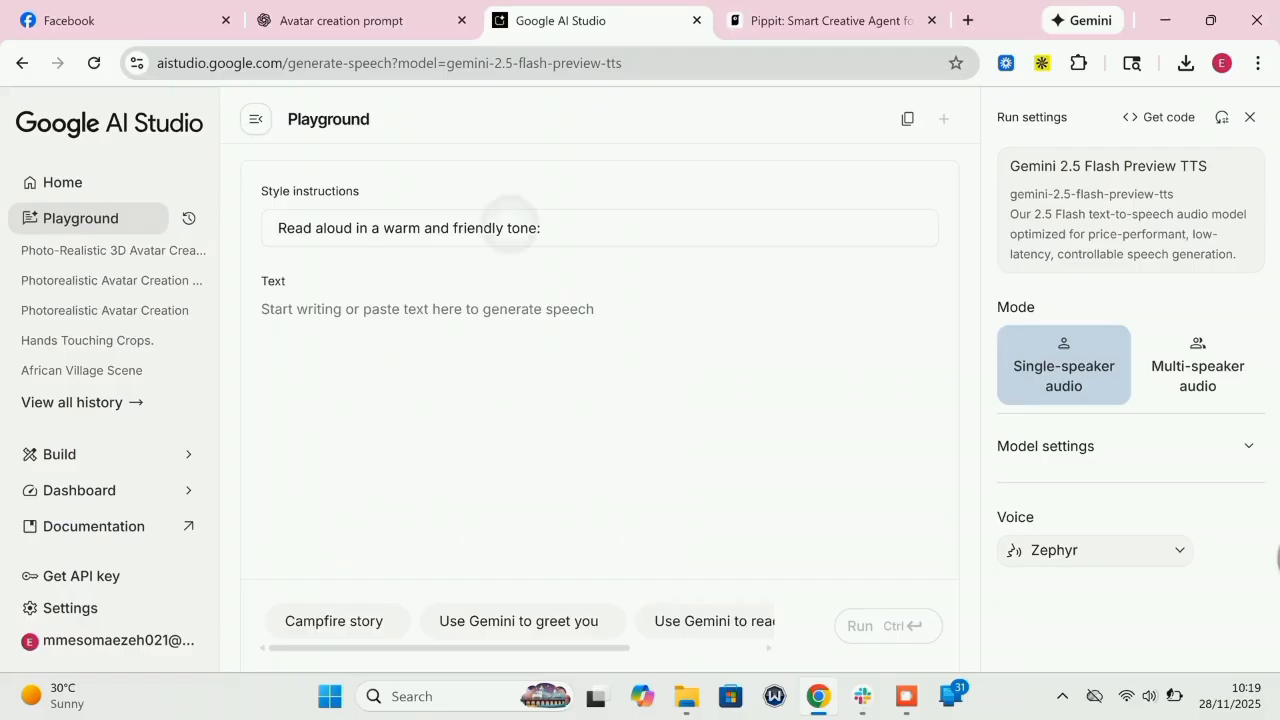
Change the style instructions to "Read aloud in a warm, calm and friendly Nigerian lady tone:".
{"action": "left_click", "coordinate": [510, 228]}
{"action": "left_click_drag", "start_coordinate": [511, 257], "coordinate": [503, 257]}
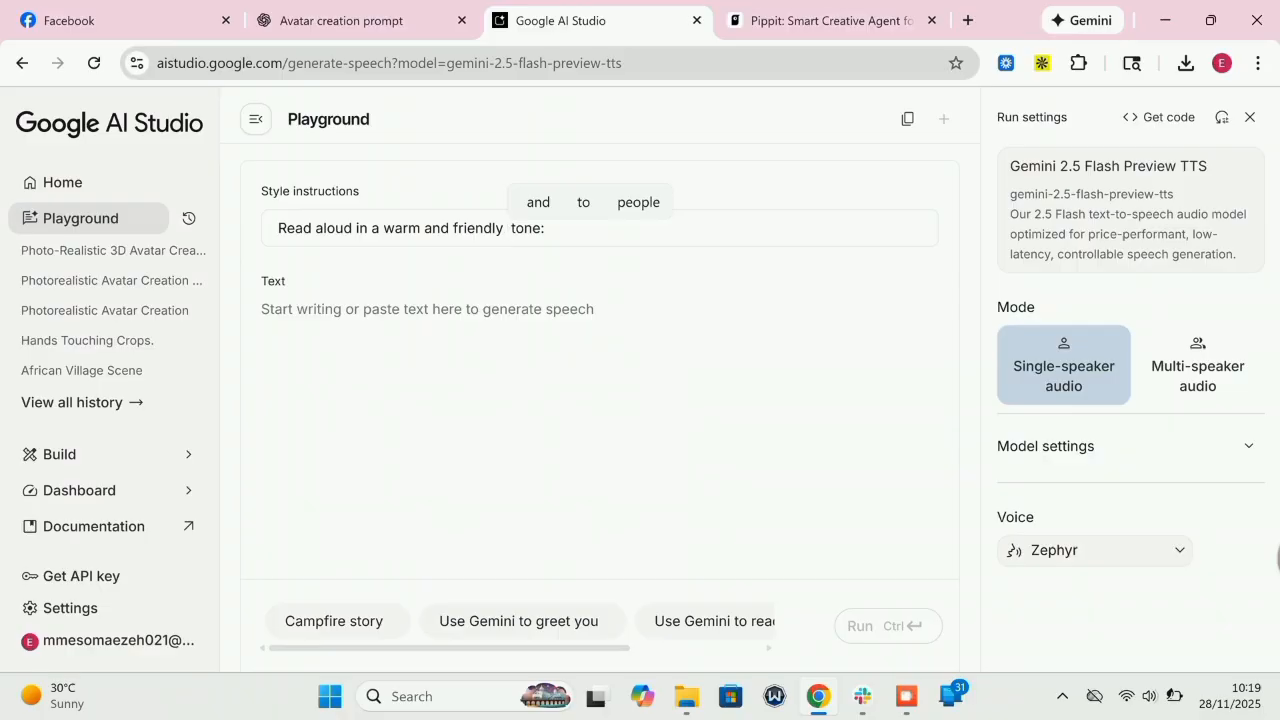
{"action": "type", "text": "Niger"}
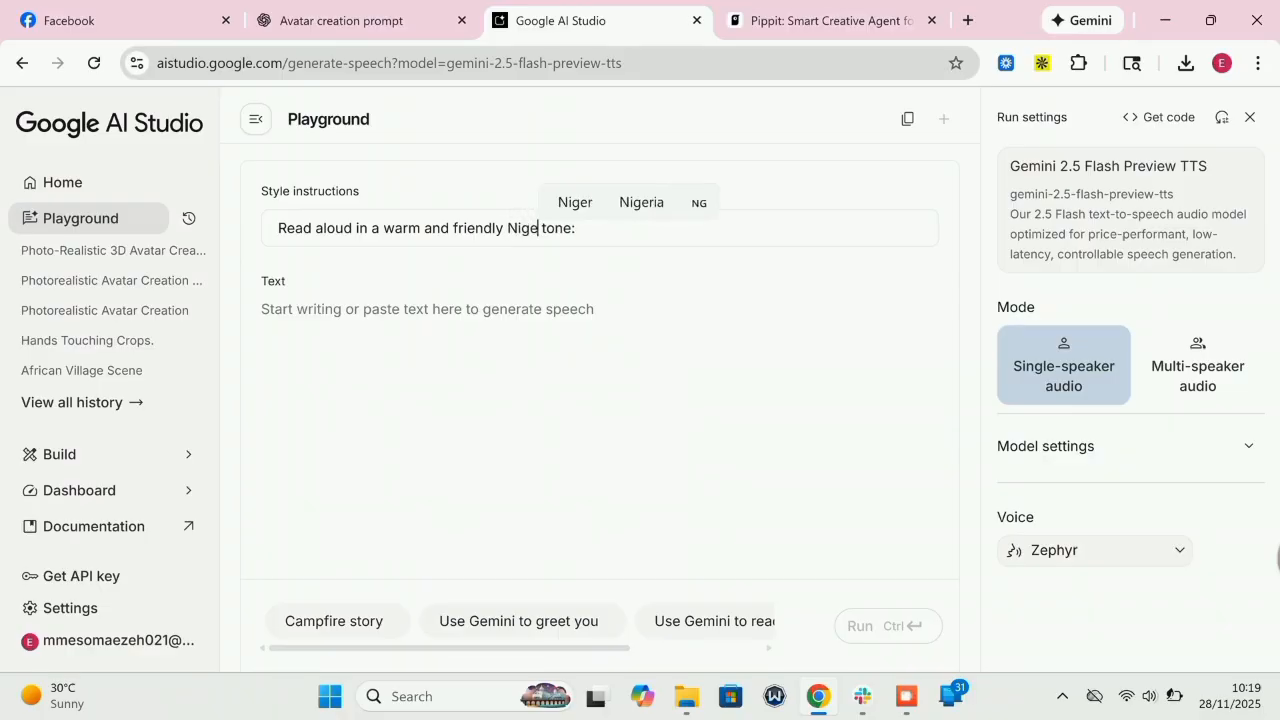
{"action": "type", "text": "ian"}
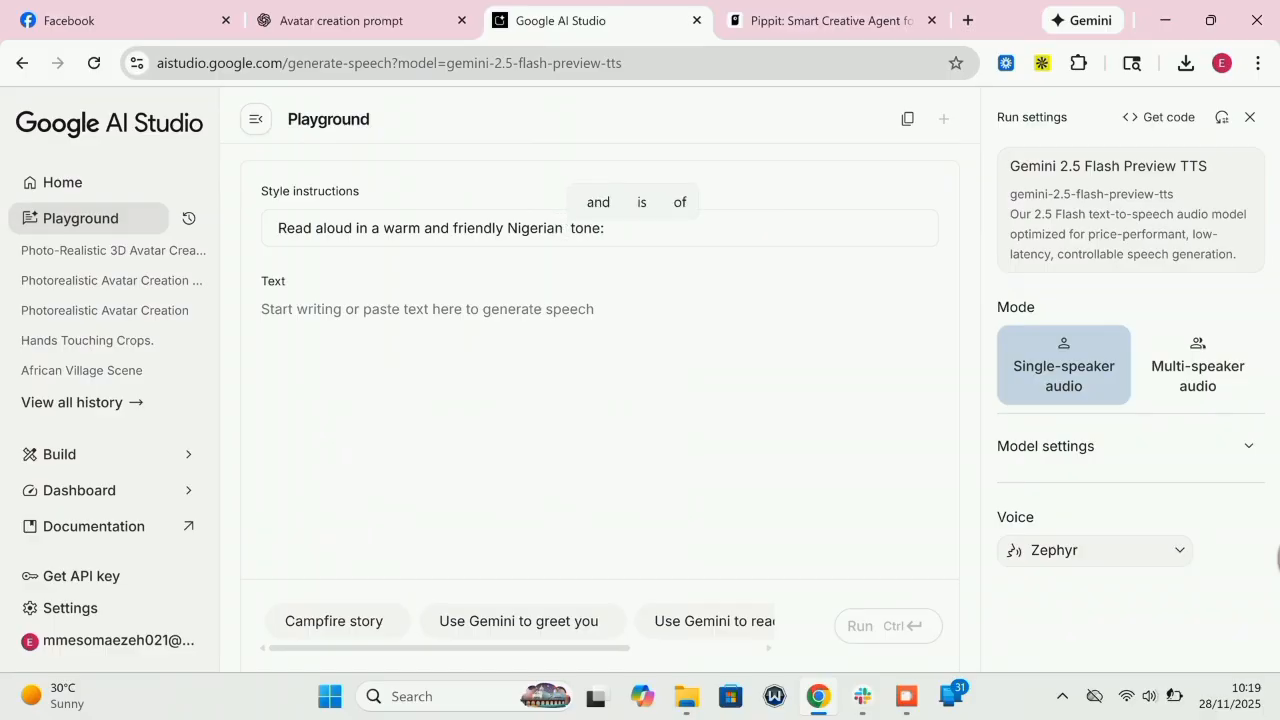
{"action": "type", "text": " lady"}
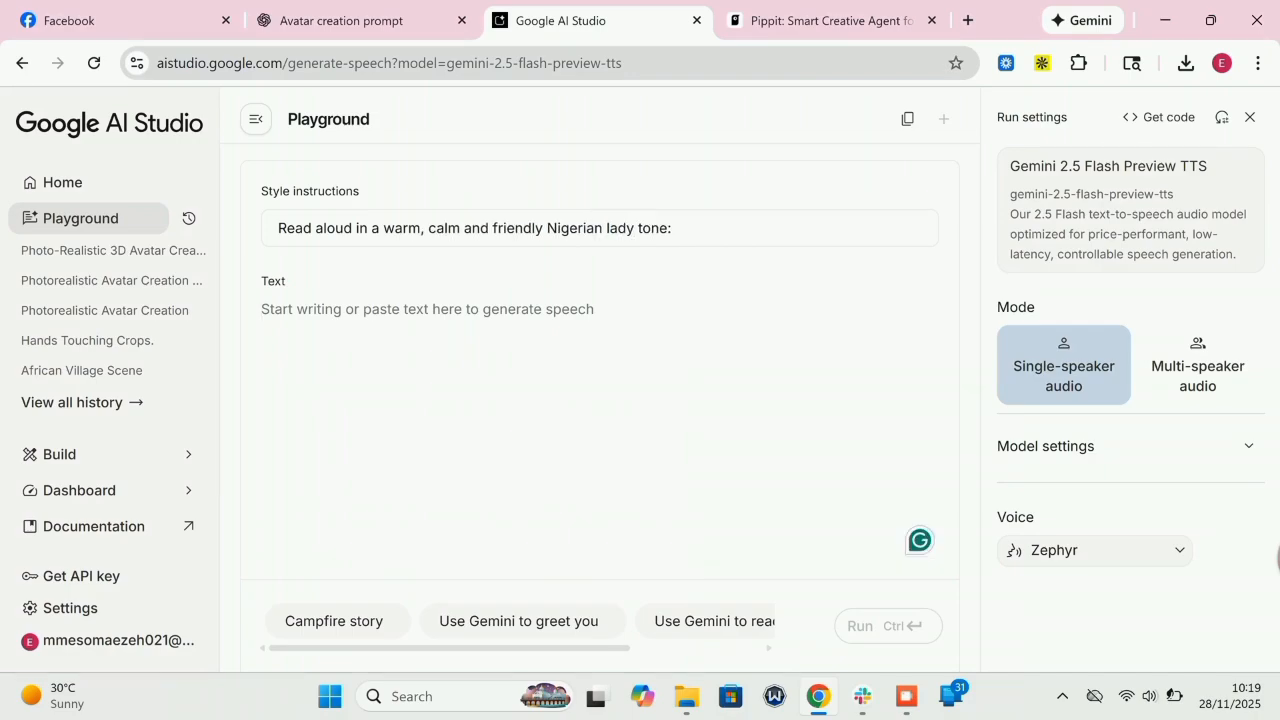
Generate speech from the copied four-line narrative script and download the audio clip.
{"action": "type", "text": "Hey there! Welcome to my space.\" (Warm, welcoming tone)  \"Today, I’m working on something exciting...\" (Confident tone)  \"And I can’t wait to bring you along with me.\" (Friendly, engaging tone)  \"Let’s make today productive—and a little bit fun.\" (Calm, uplifting tone)"}
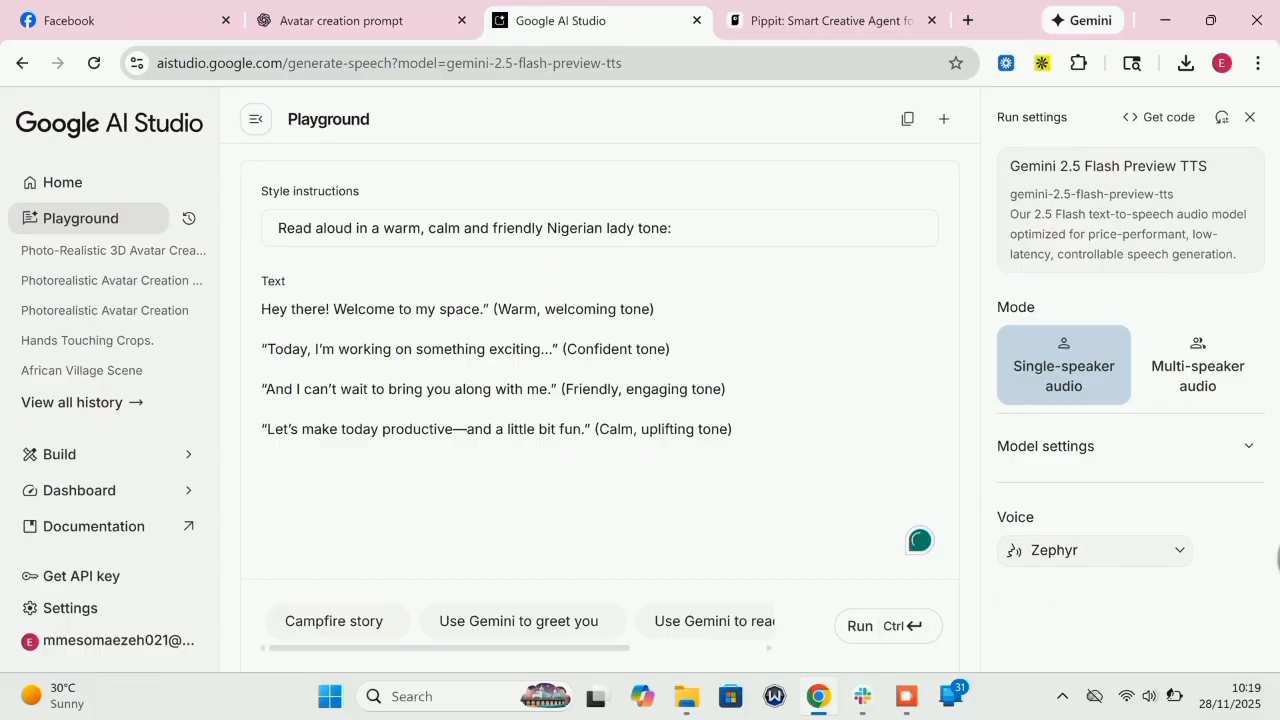
{"action": "key", "text": "ctrl+Return"}
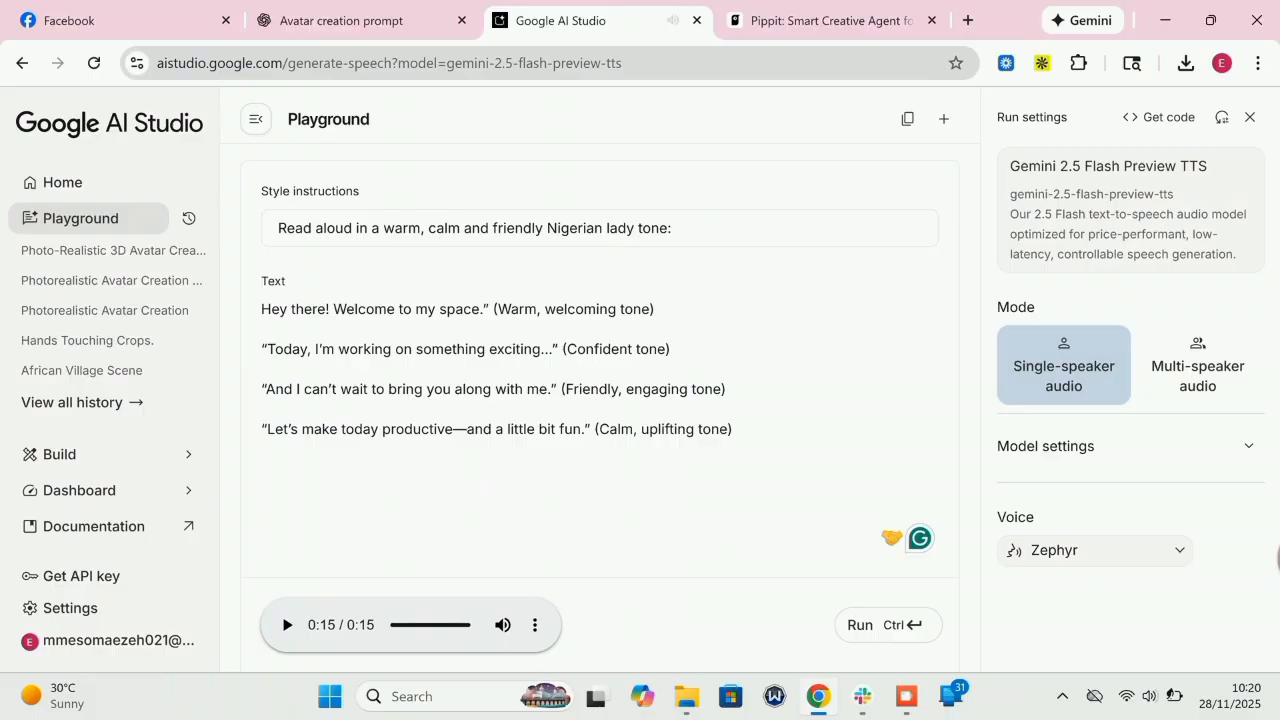
{"action": "left_click", "coordinate": [535, 625]}
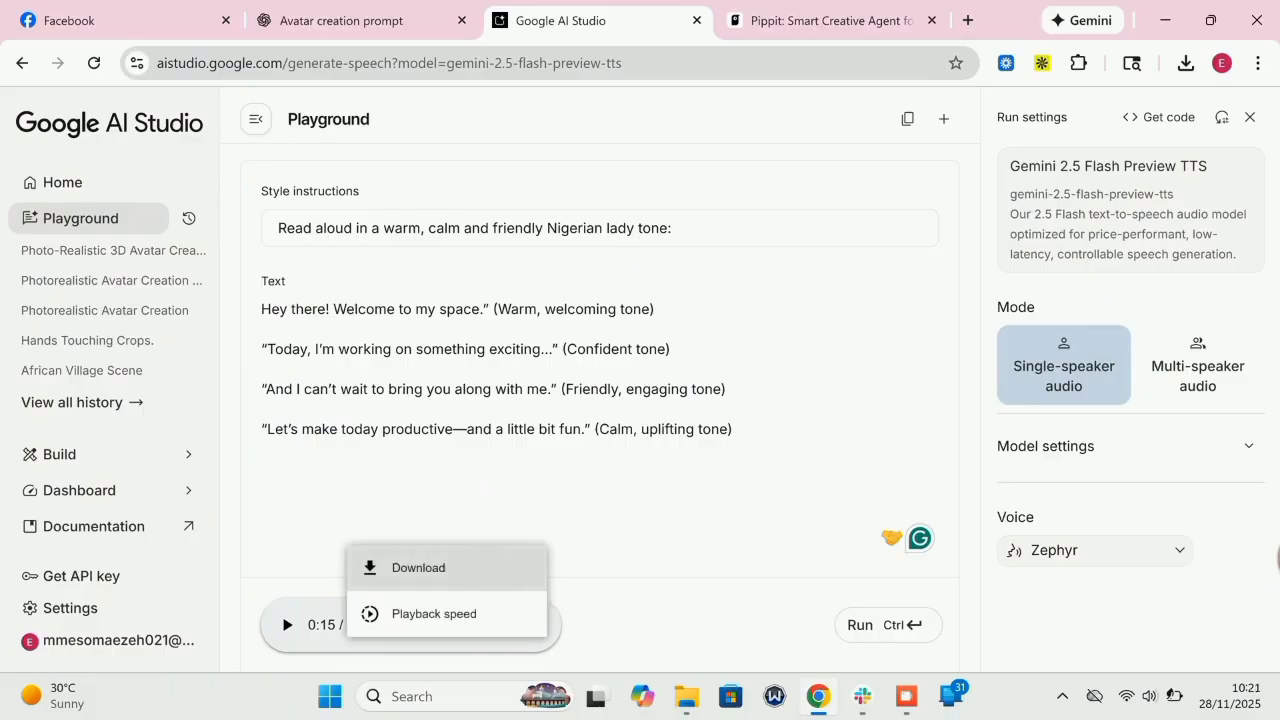
{"action": "left_click", "coordinate": [418, 567]}
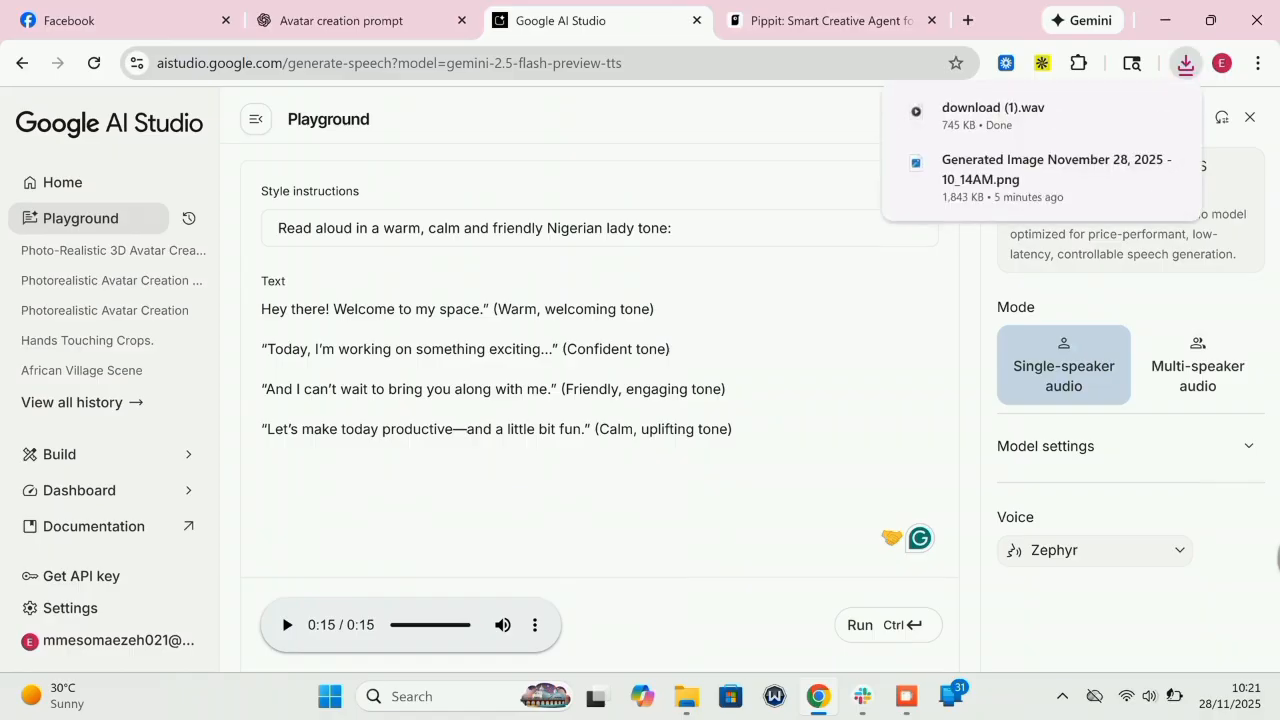
Switch to Pippit and open the AI talking photo tool from its home page.
{"action": "key", "text": "ctrl+Tab"}
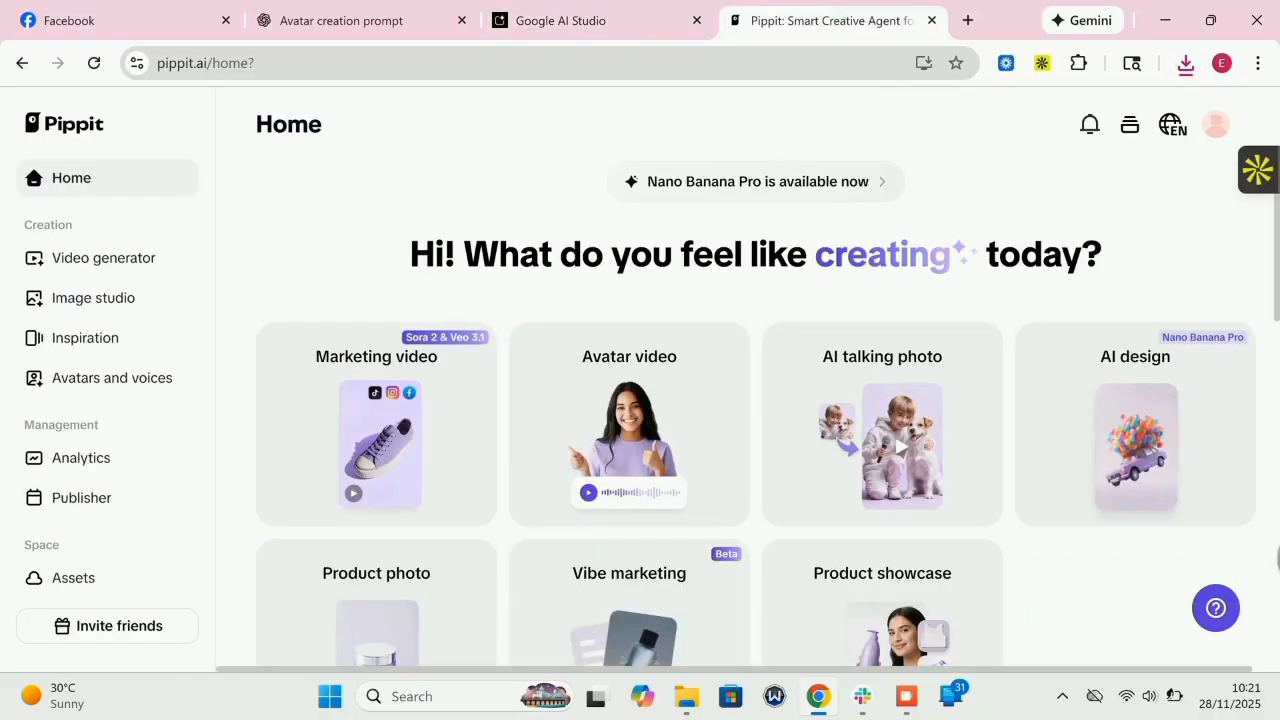
{"action": "scroll", "coordinate": [1278, 560], "scroll_direction": "down", "scroll_amount": 2}
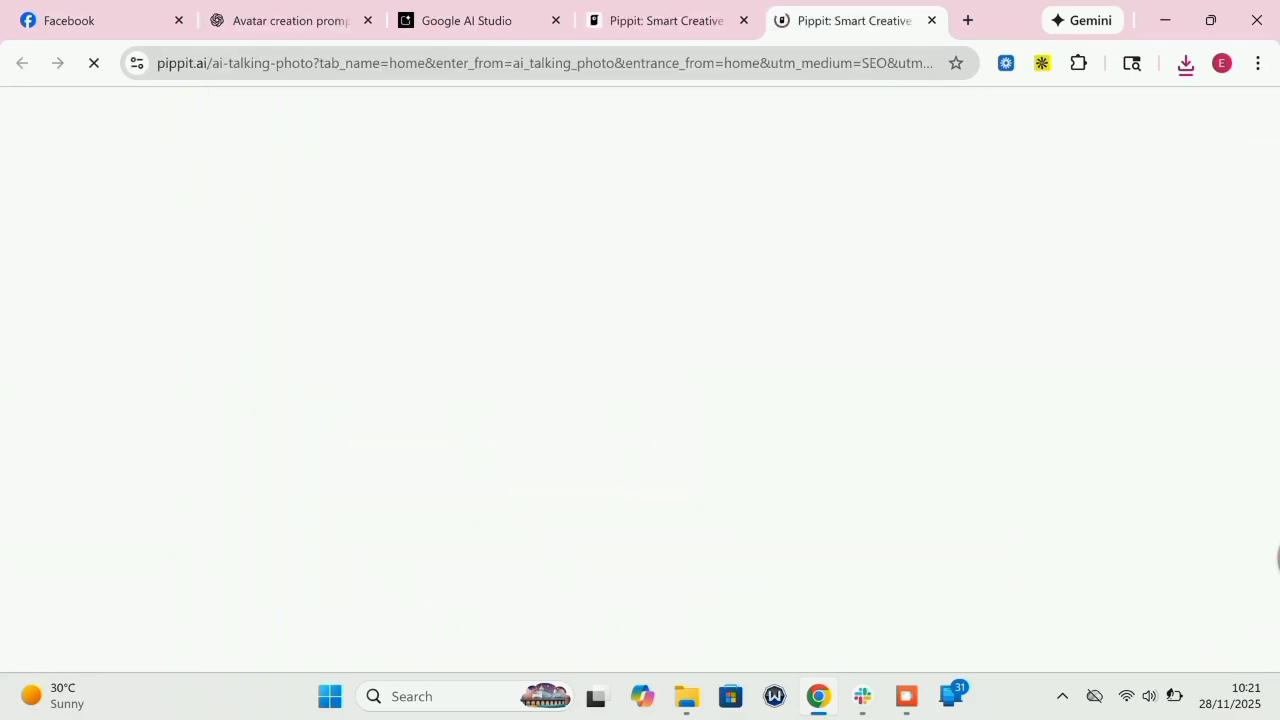
{"action": "key", "text": "ctrl+shift+Tab"}
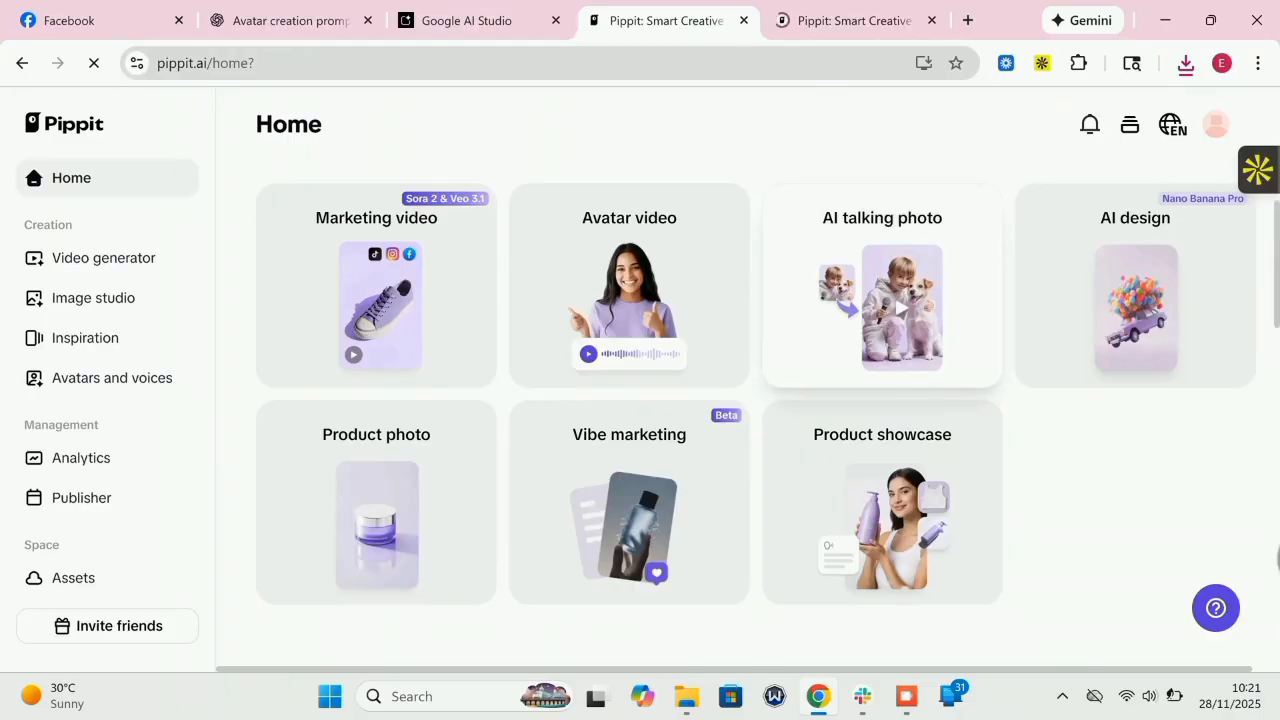
{"action": "key", "text": "ctrl+Tab"}
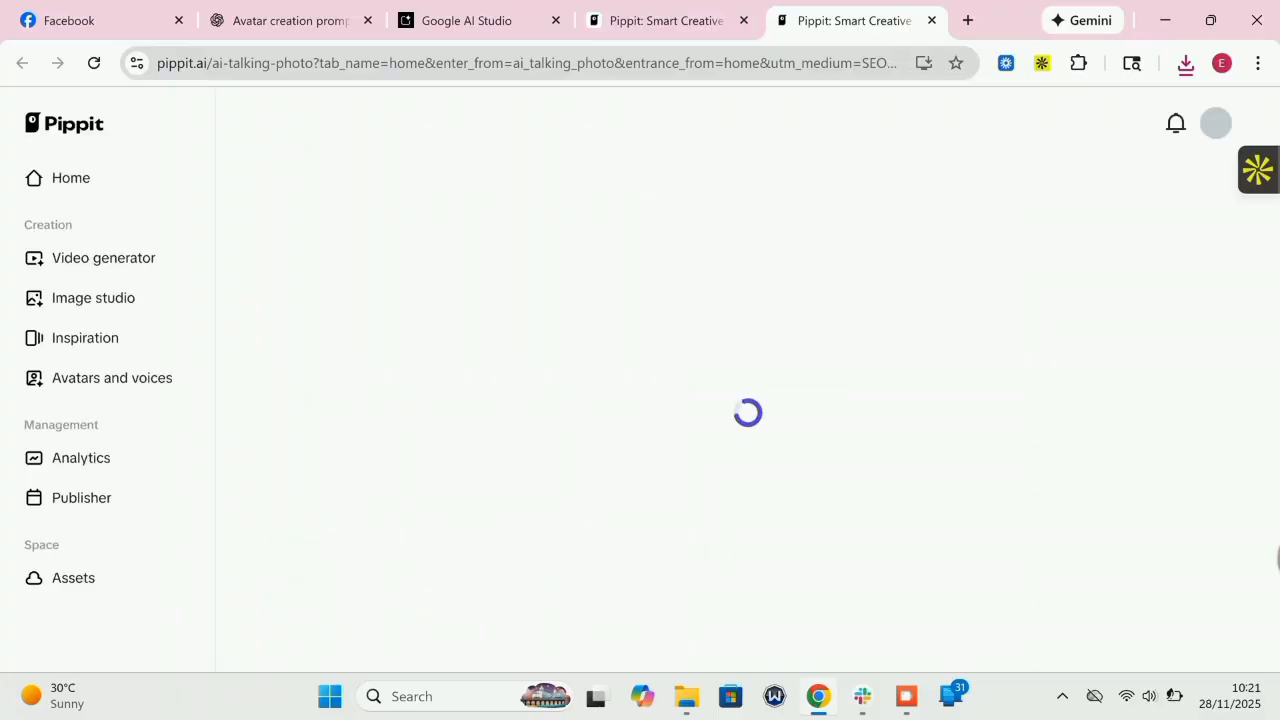
Return to ChatGPT and copy the four avatar action lines, from the gentle smile to the encouraging smile.
{"action": "left_click", "coordinate": [290, 20]}
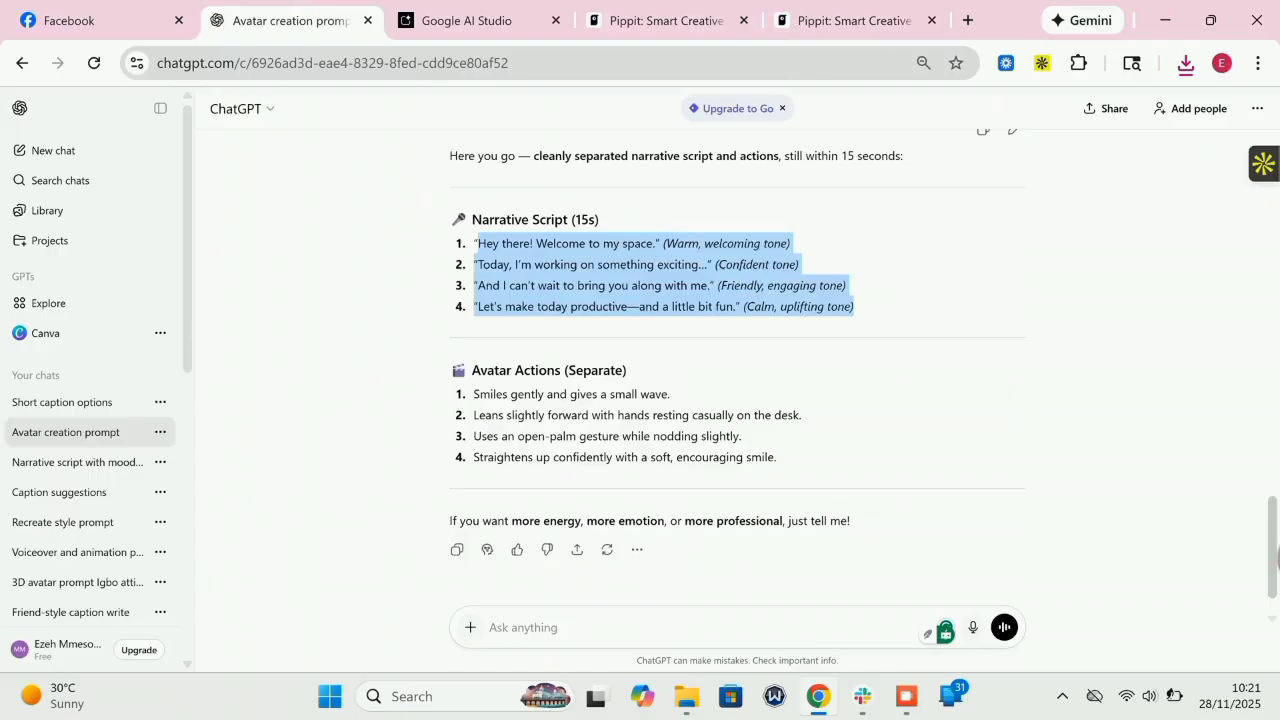
{"action": "double_click", "coordinate": [490, 394]}
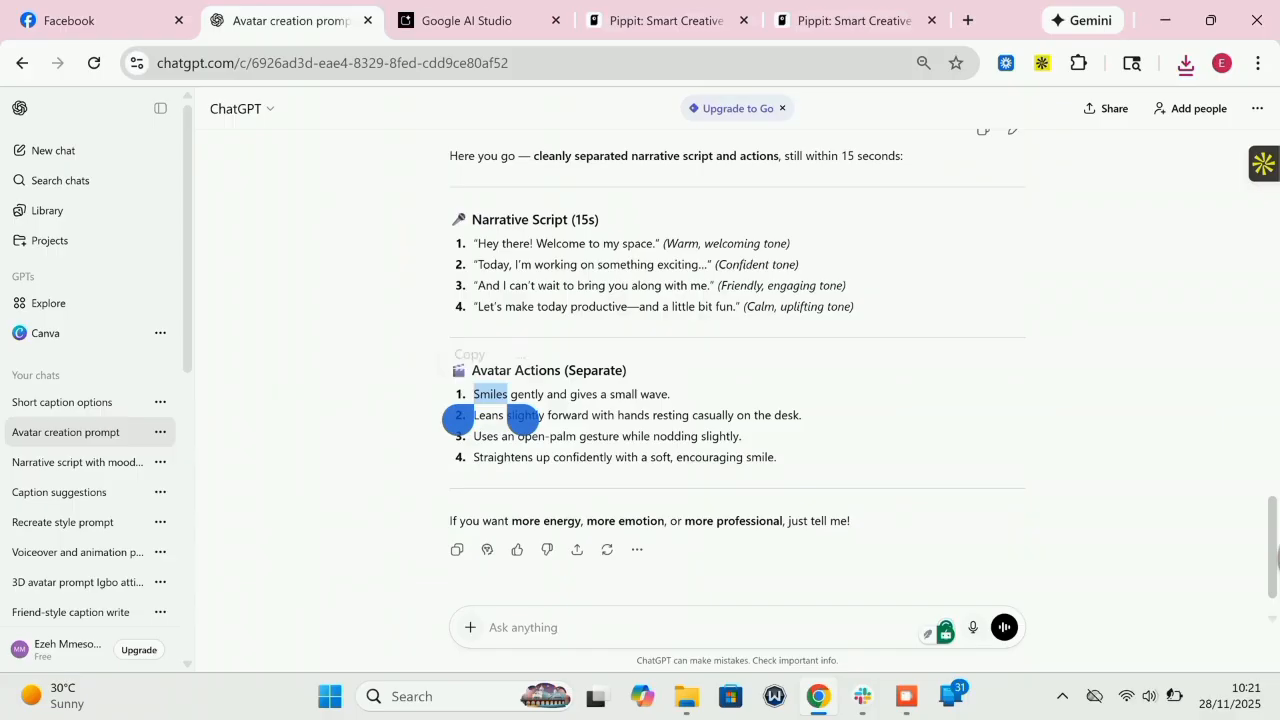
{"action": "left_click_drag", "start_coordinate": [522, 421], "coordinate": [791, 482]}
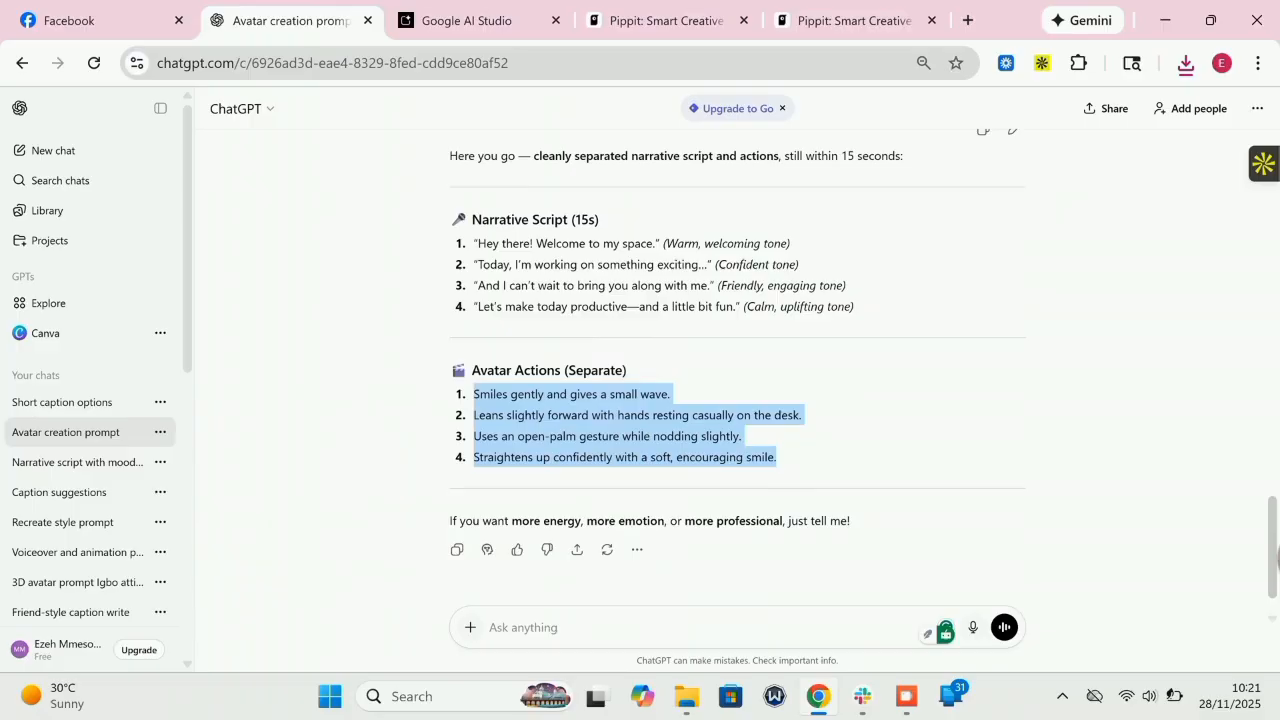
In Pippit's AI talking photo, accept the rights confirmation and upload "Generated Image November 28, 2025 - 10_14AM" from Downloads.
{"action": "left_click", "coordinate": [853, 20]}
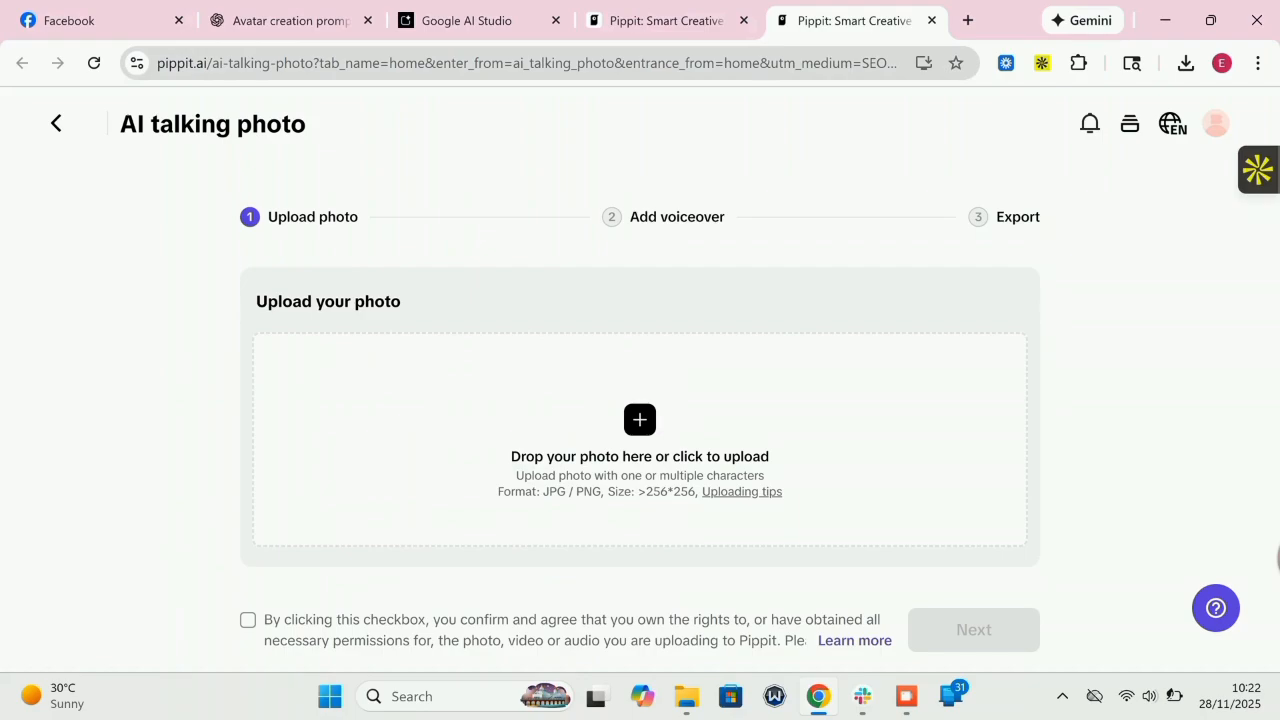
{"action": "scroll", "coordinate": [640, 380], "scroll_direction": "down", "scroll_amount": 2}
{"action": "left_click", "coordinate": [248, 620]}
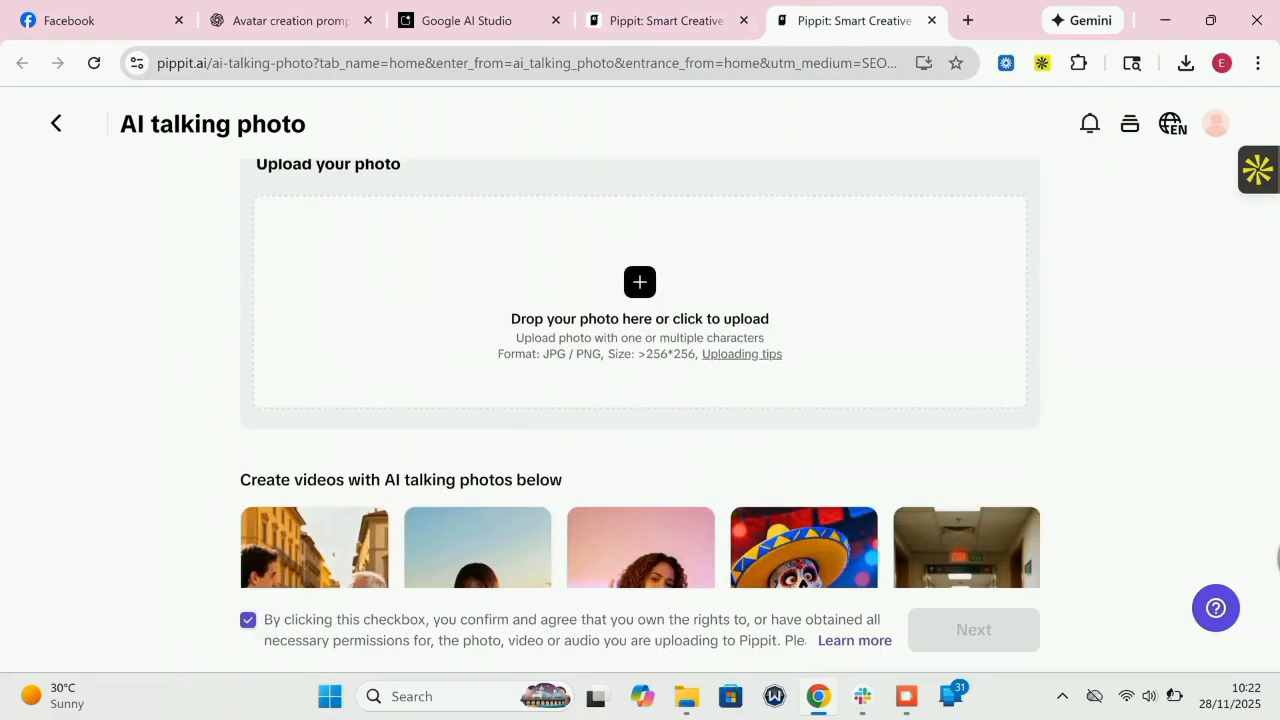
{"action": "left_click", "coordinate": [645, 272]}
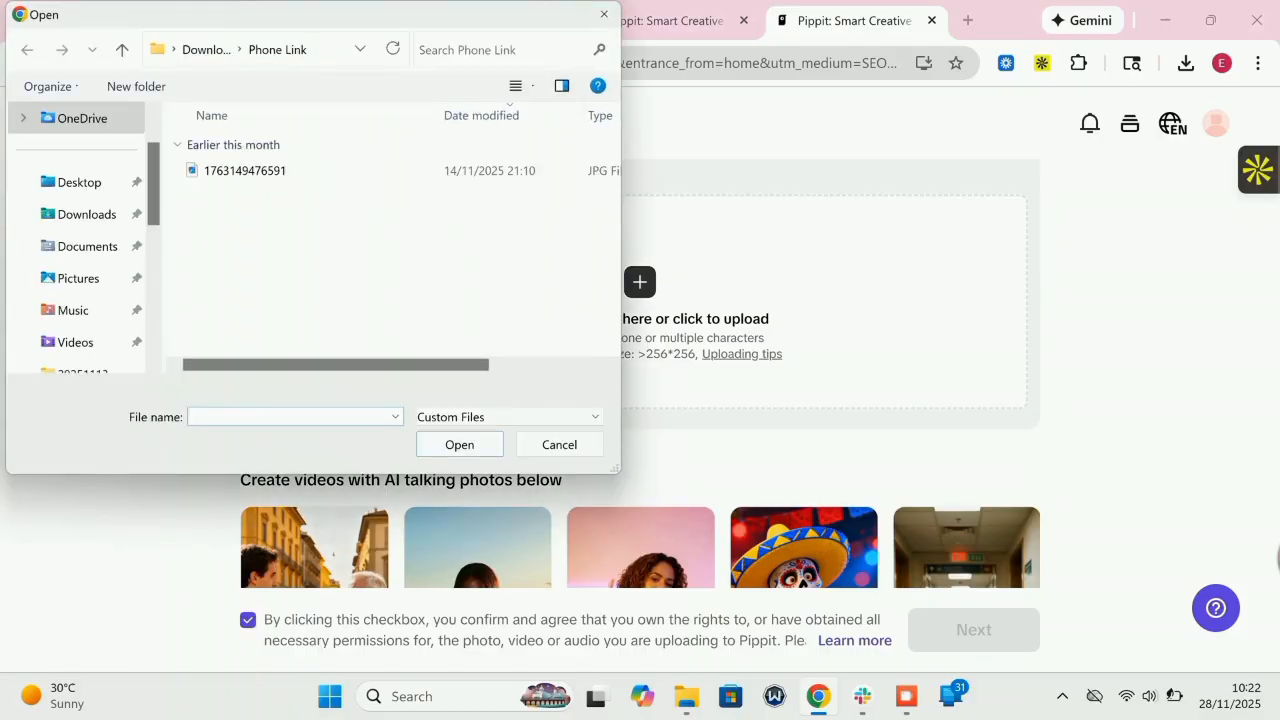
{"action": "left_click", "coordinate": [87, 214]}
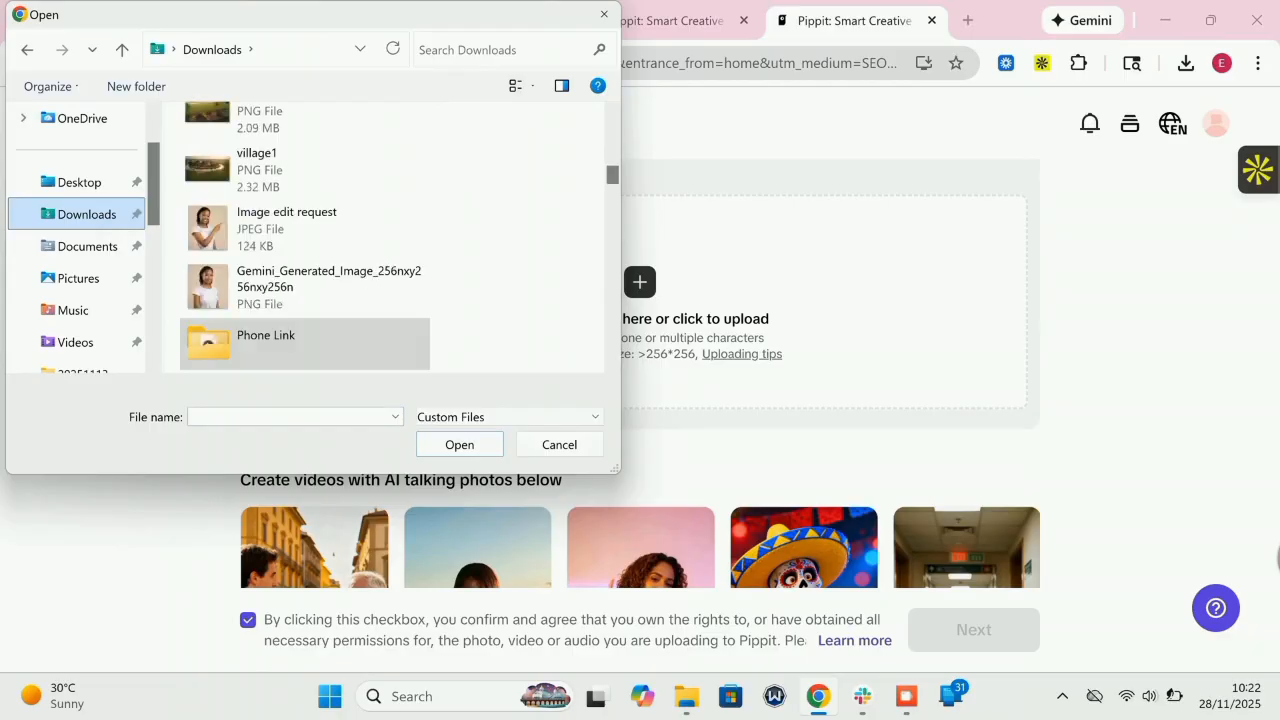
{"action": "scroll", "coordinate": [340, 272], "scroll_direction": "up", "scroll_amount": 2}
{"action": "scroll", "coordinate": [340, 240], "scroll_direction": "up", "scroll_amount": 5}
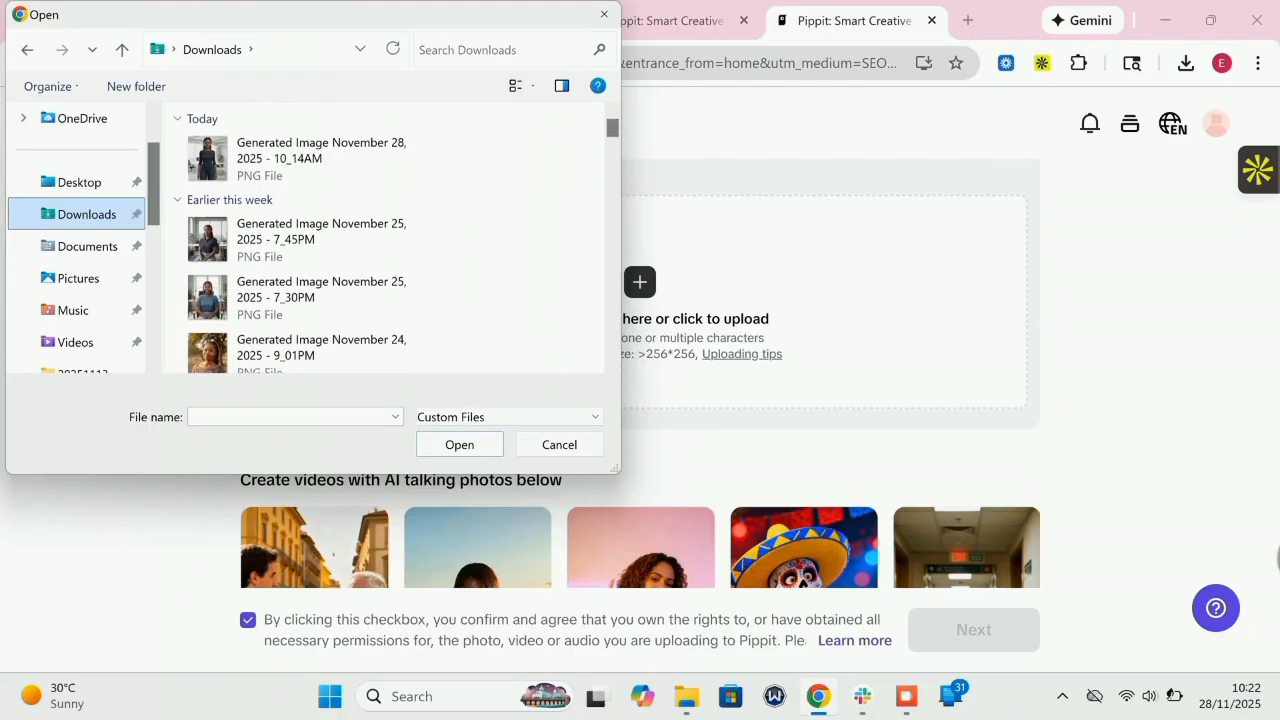
{"action": "left_click", "coordinate": [305, 159]}
{"action": "key", "text": "Return"}
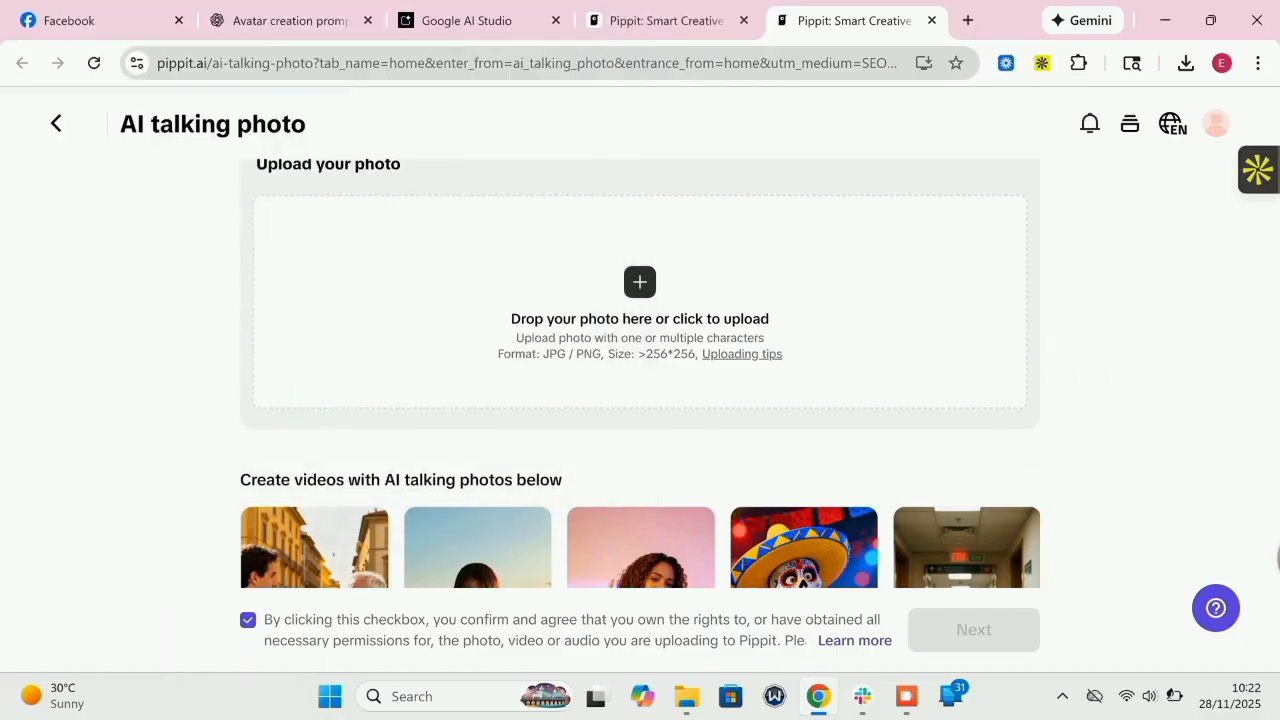
{"action": "left_click", "coordinate": [1027, 566]}
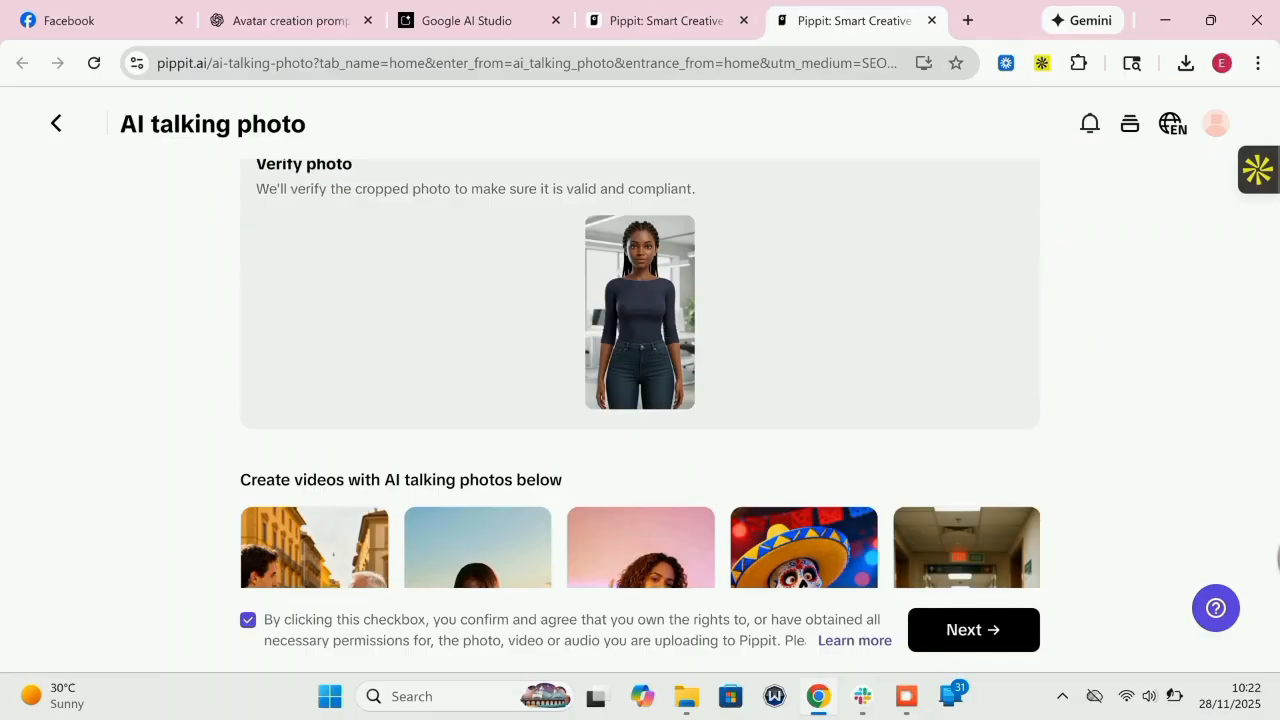
Continue with the verified avatar photo to the voiceover stage and bring up the speaker and script options.
{"action": "scroll", "coordinate": [1278, 557], "scroll_direction": "down", "scroll_amount": 2}
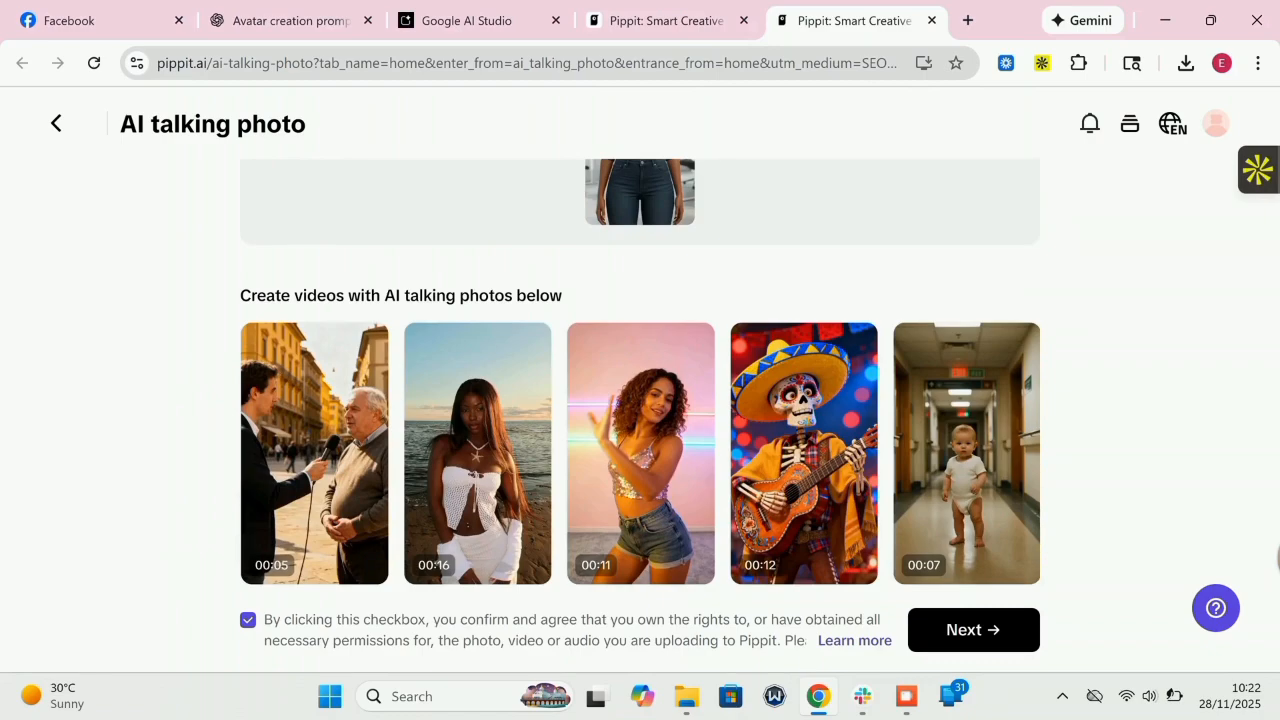
{"action": "left_click", "coordinate": [978, 635]}
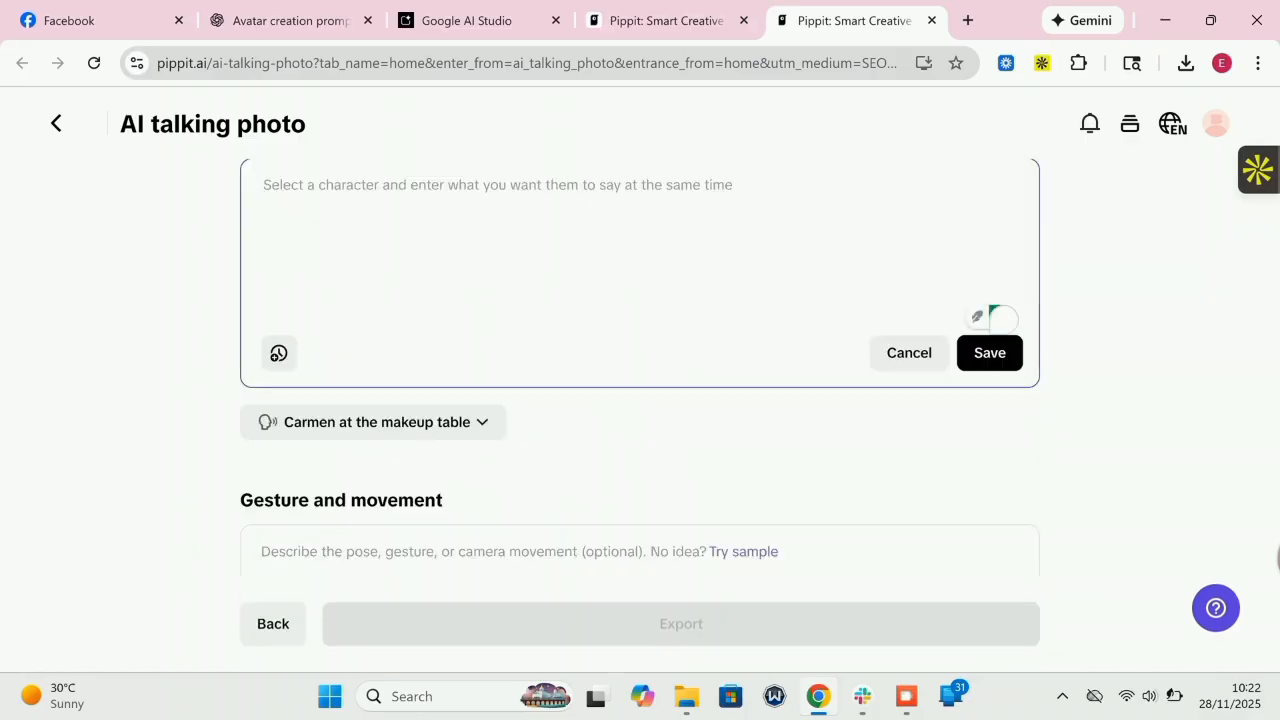
{"action": "scroll", "coordinate": [697, 426], "scroll_direction": "up", "scroll_amount": 3}
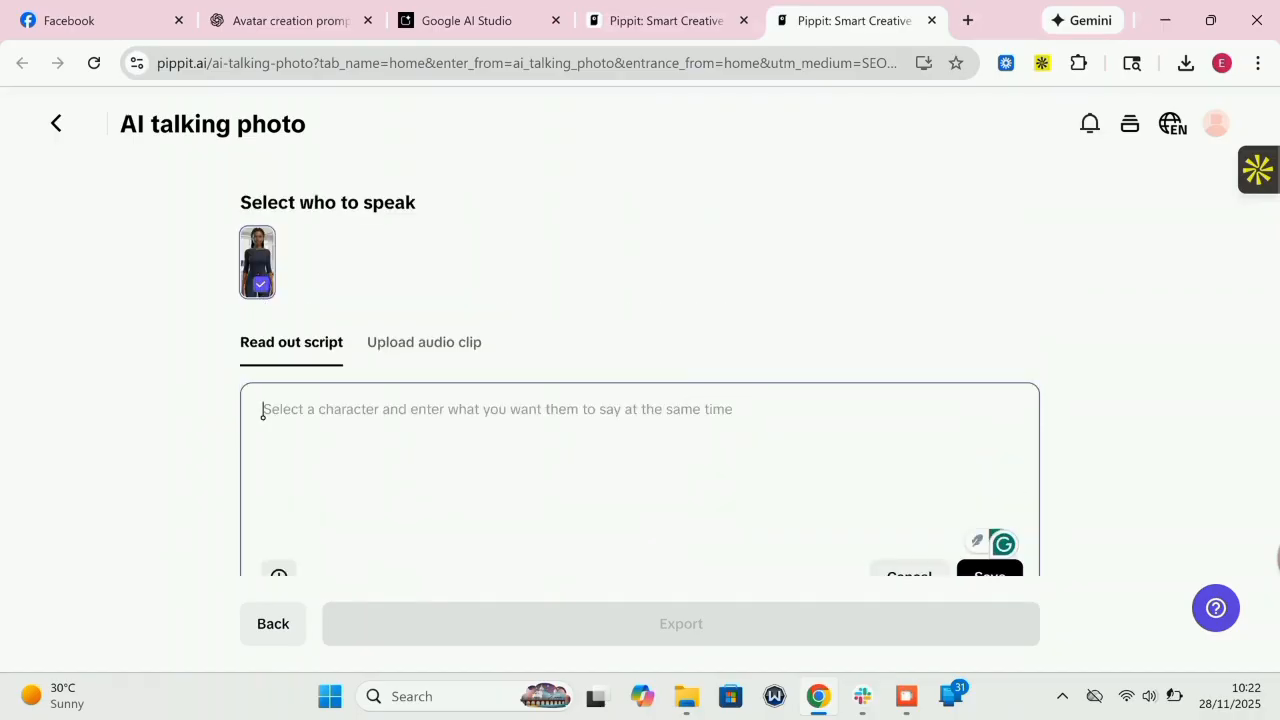
Review the voices offered for the read-out script and close the voice library.
{"action": "scroll", "coordinate": [640, 400], "scroll_direction": "down", "scroll_amount": 1}
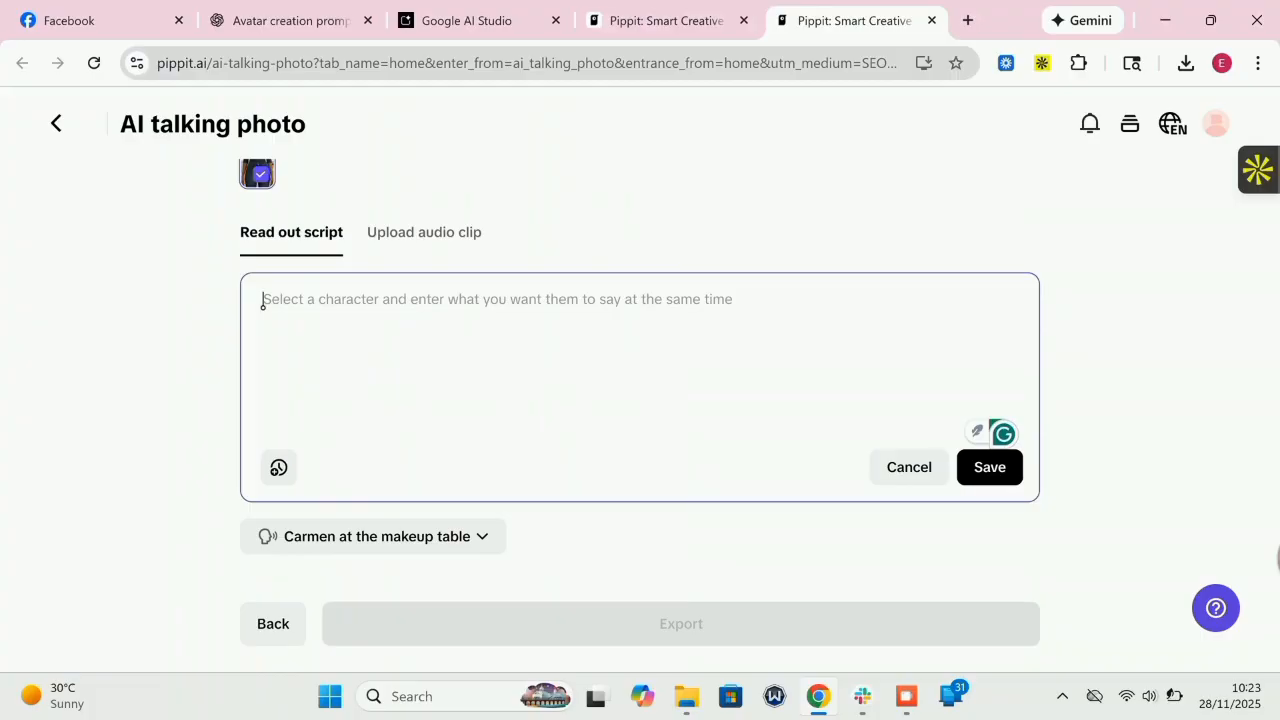
{"action": "left_click", "coordinate": [373, 537]}
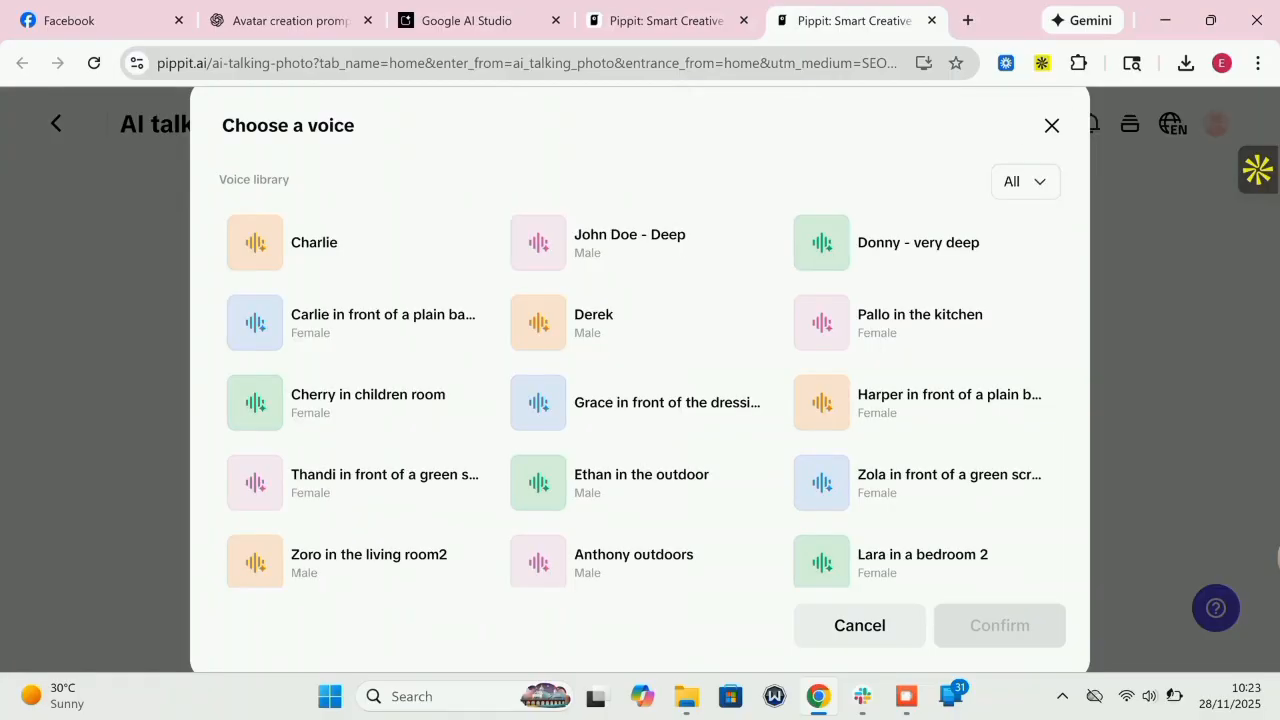
{"action": "left_click", "coordinate": [1051, 126]}
Use an uploaded audio clip as the voiceover, adding the "download (1)" WAV file from Downloads.
{"action": "left_click", "coordinate": [424, 232]}
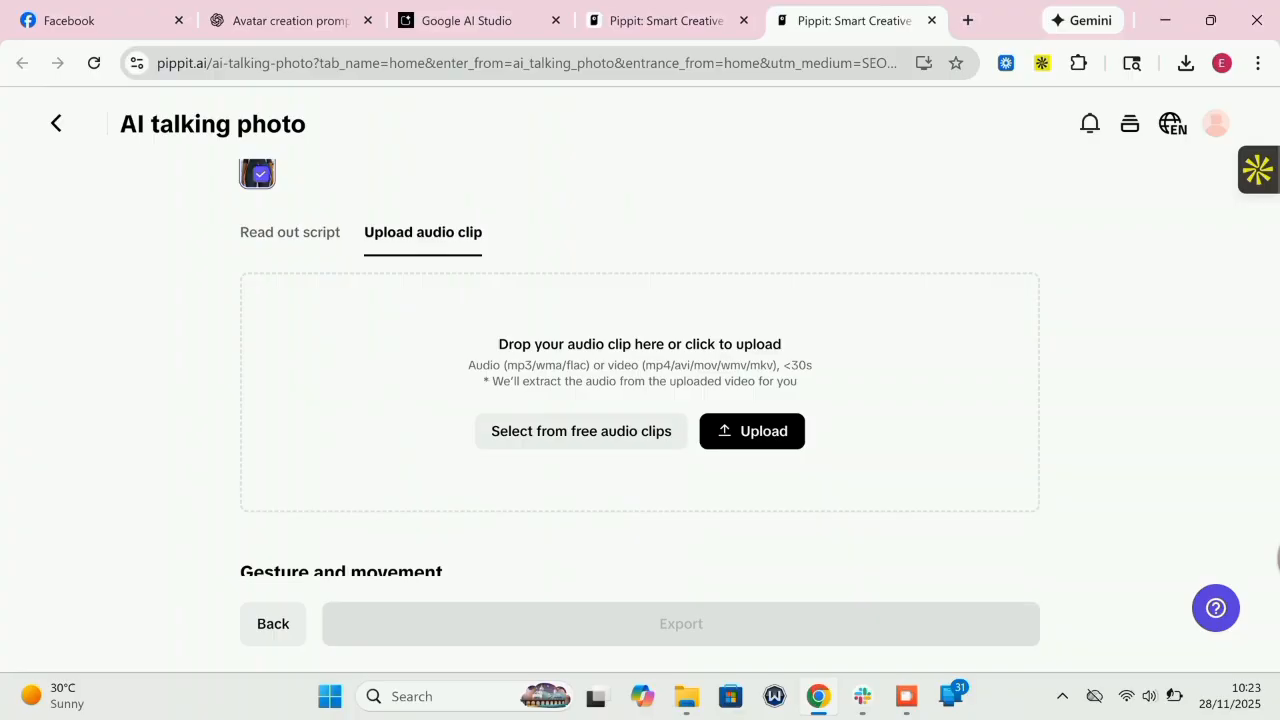
{"action": "left_click", "coordinate": [752, 431]}
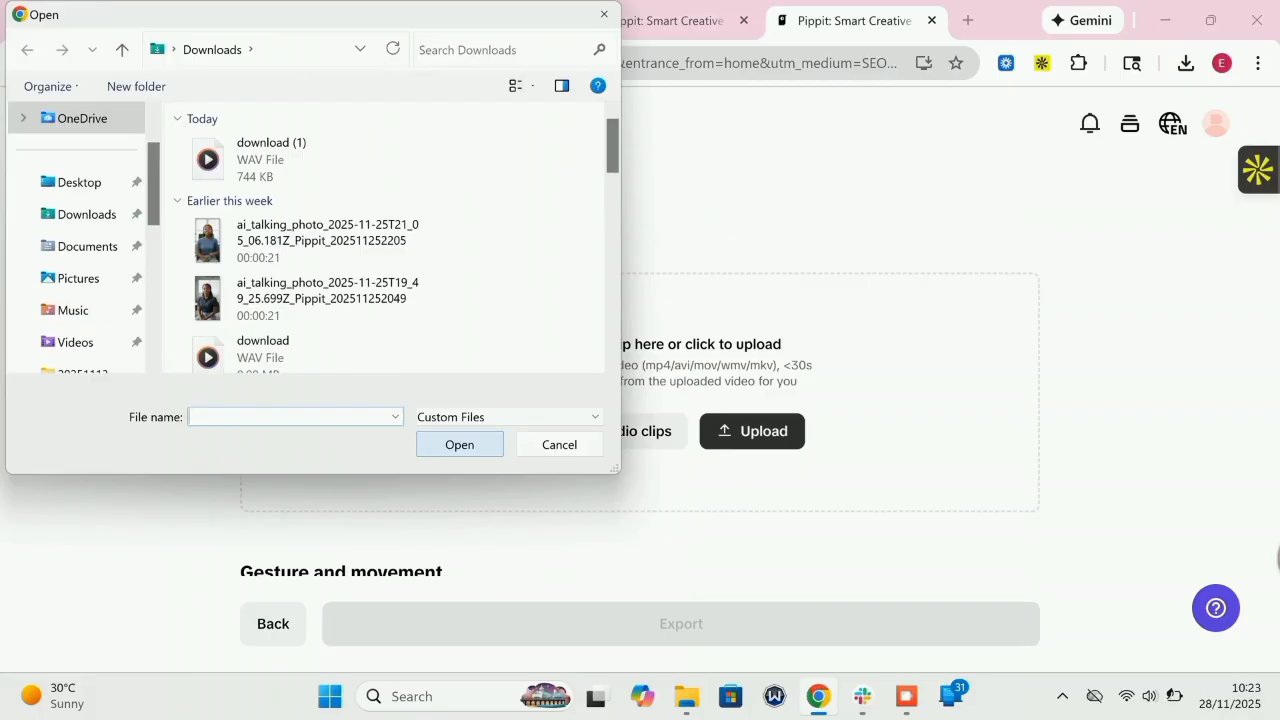
{"action": "left_click", "coordinate": [328, 161]}
{"action": "left_click", "coordinate": [460, 444]}
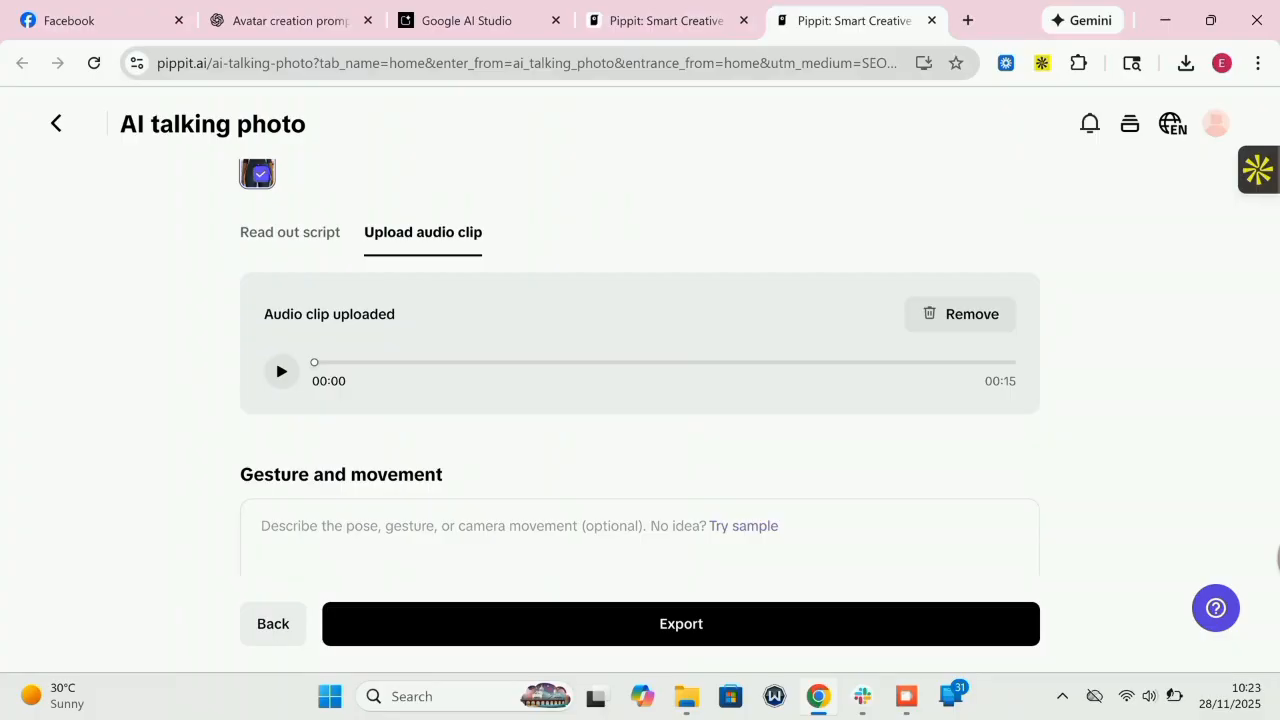
Paste the four copied action lines, from the gentle smile and small wave to the soft, encouraging smile, as the gesture and movement description.
{"action": "scroll", "coordinate": [640, 380], "scroll_direction": "down", "scroll_amount": 1}
{"action": "left_click", "coordinate": [260, 537]}
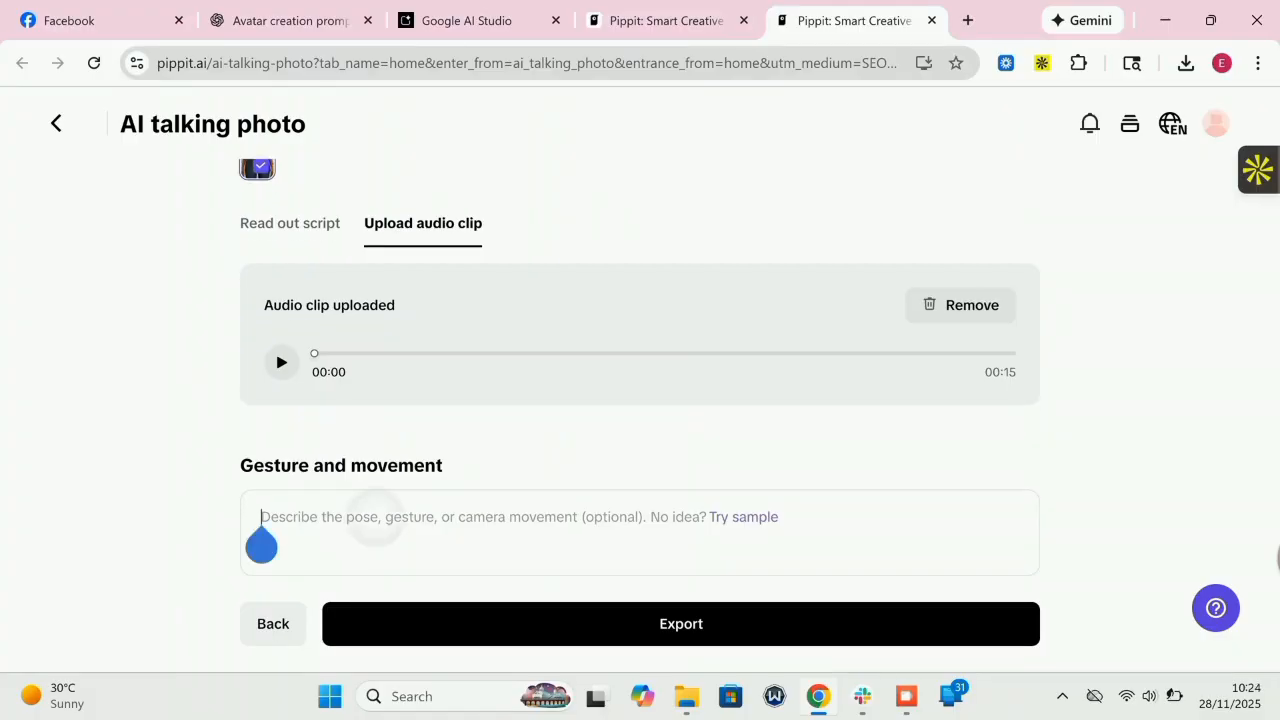
{"action": "left_click", "coordinate": [260, 537]}
{"action": "left_click", "coordinate": [240, 480]}
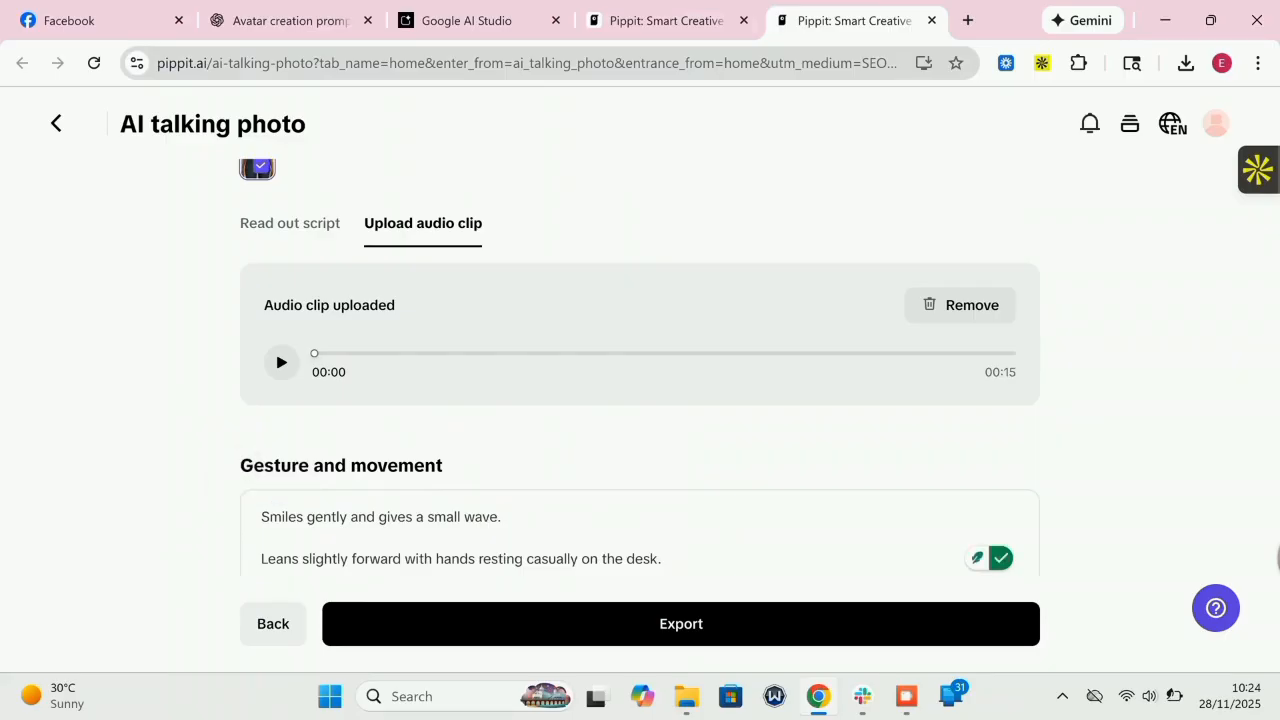
{"action": "scroll", "coordinate": [640, 380], "scroll_direction": "down", "scroll_amount": 2}
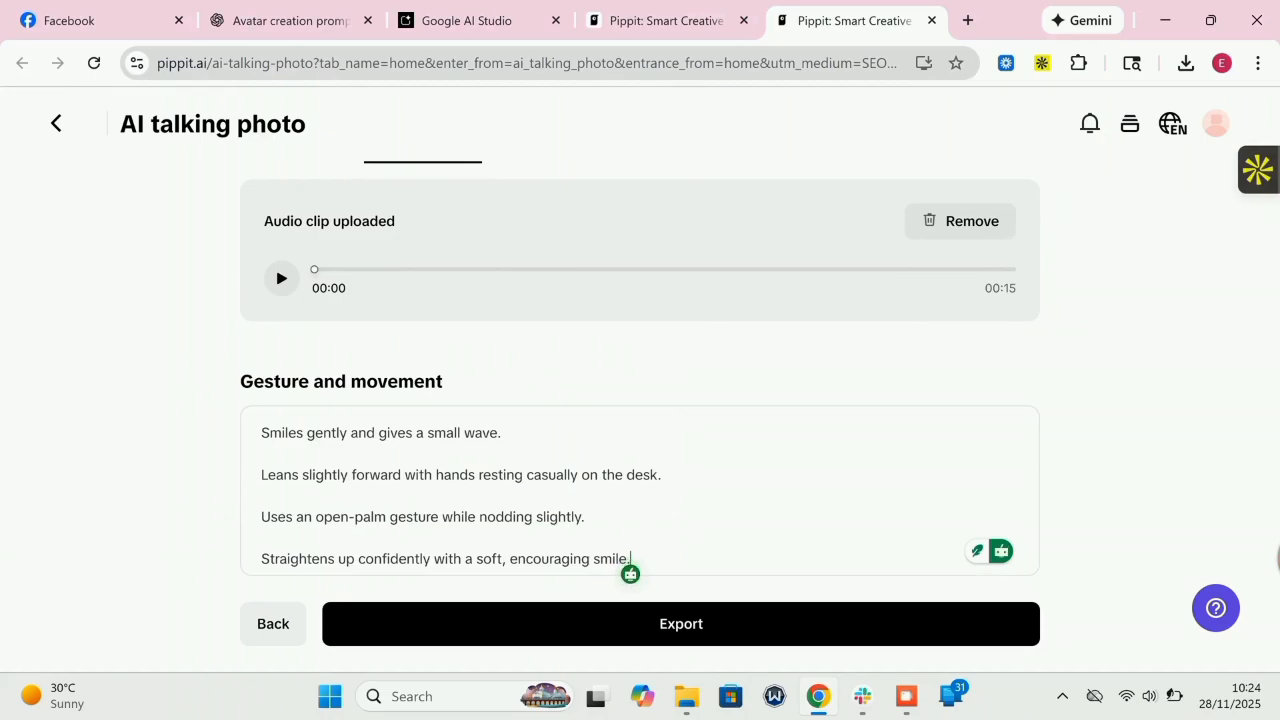
Export the talking photo as a 720p MP4 without Pippit watermark, with recommended quality and 30fps, and start its download.
{"action": "left_click", "coordinate": [755, 623]}
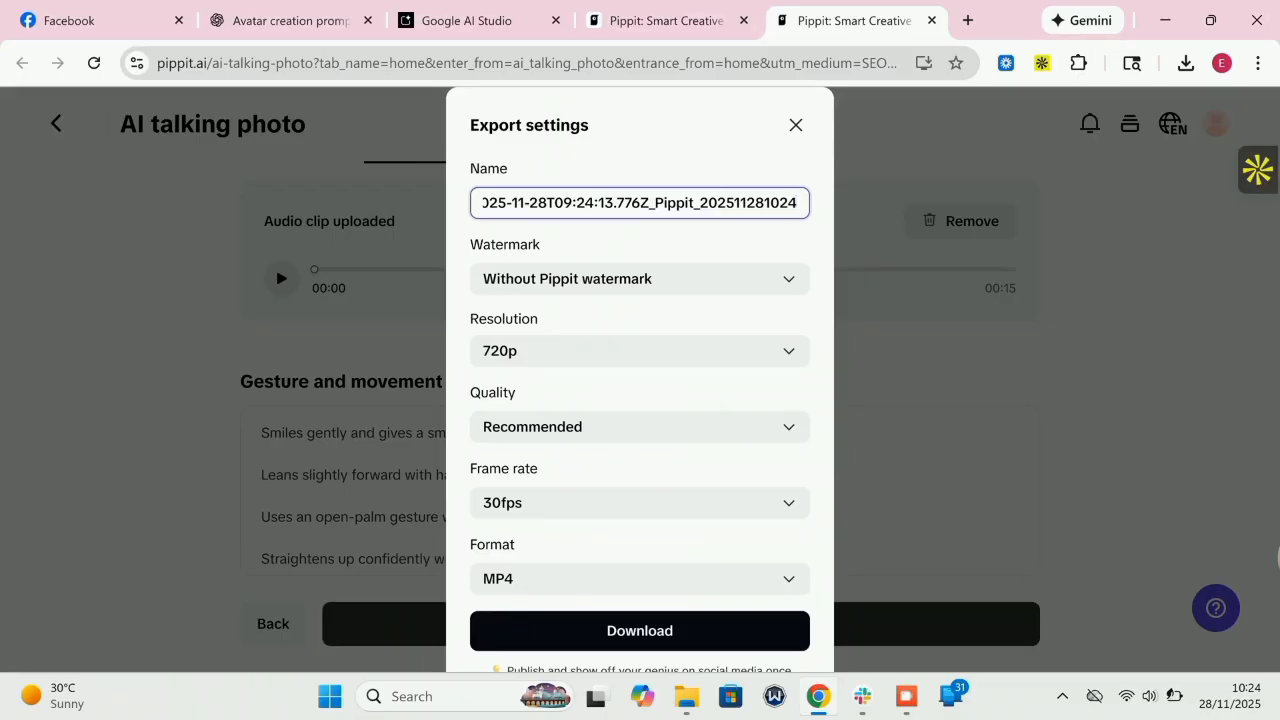
{"action": "left_click", "coordinate": [640, 279]}
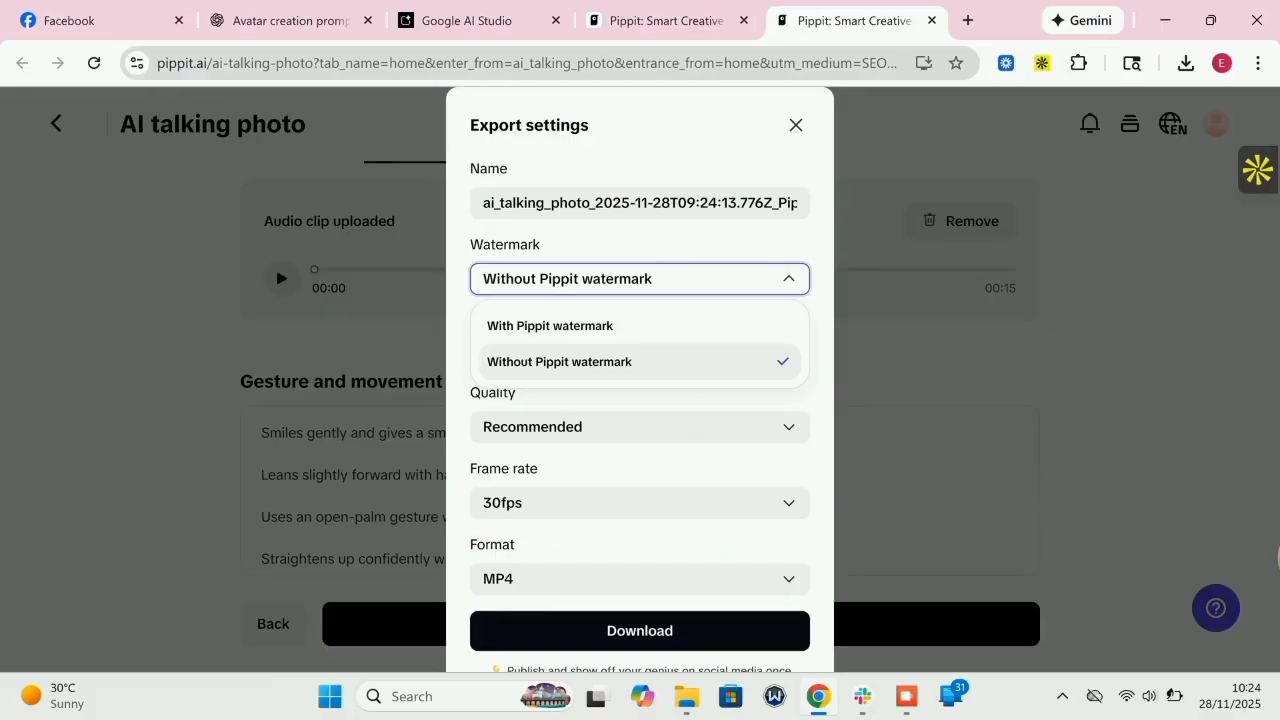
{"action": "key", "text": "Escape"}
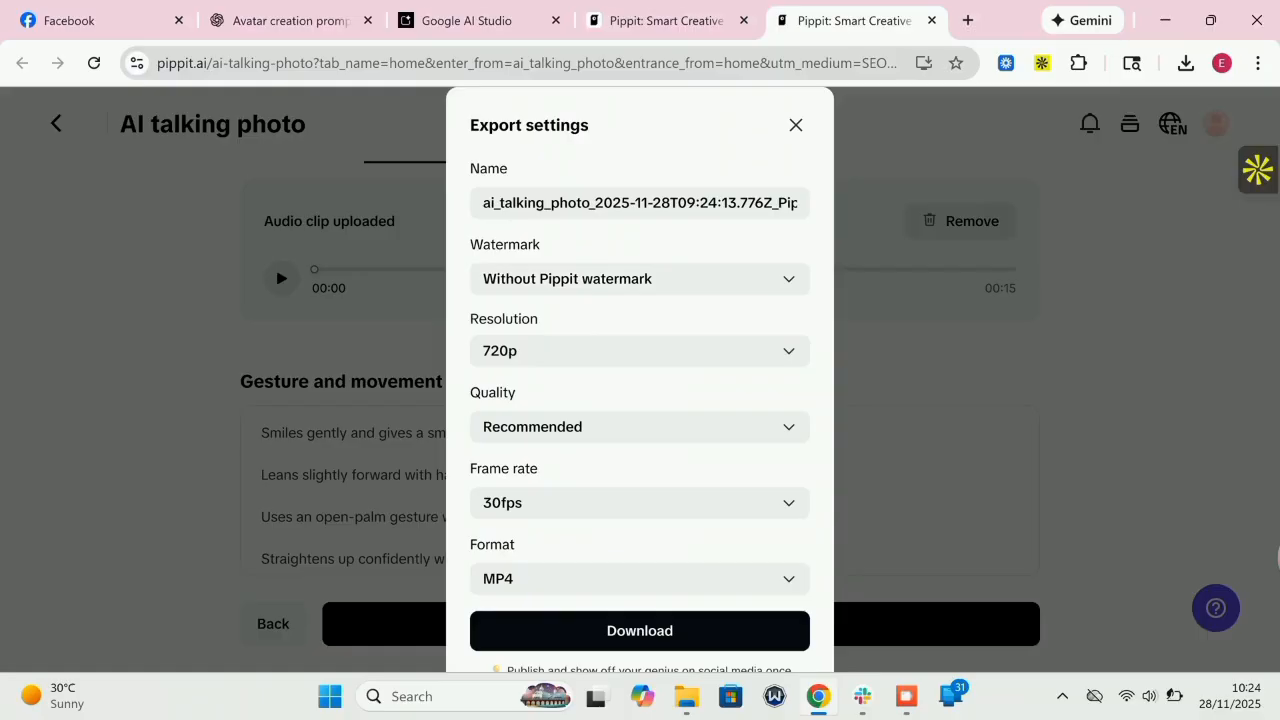
{"action": "scroll", "coordinate": [640, 380], "scroll_direction": "down", "scroll_amount": 1}
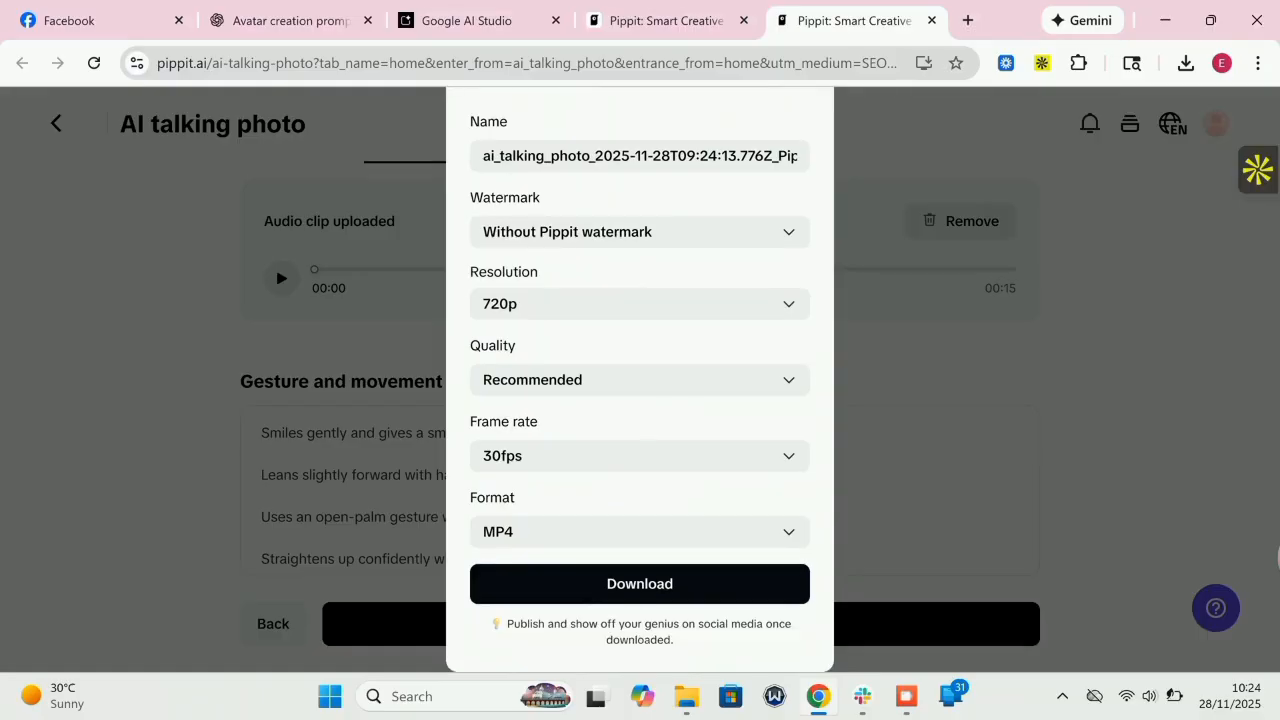
{"action": "left_click", "coordinate": [640, 584]}
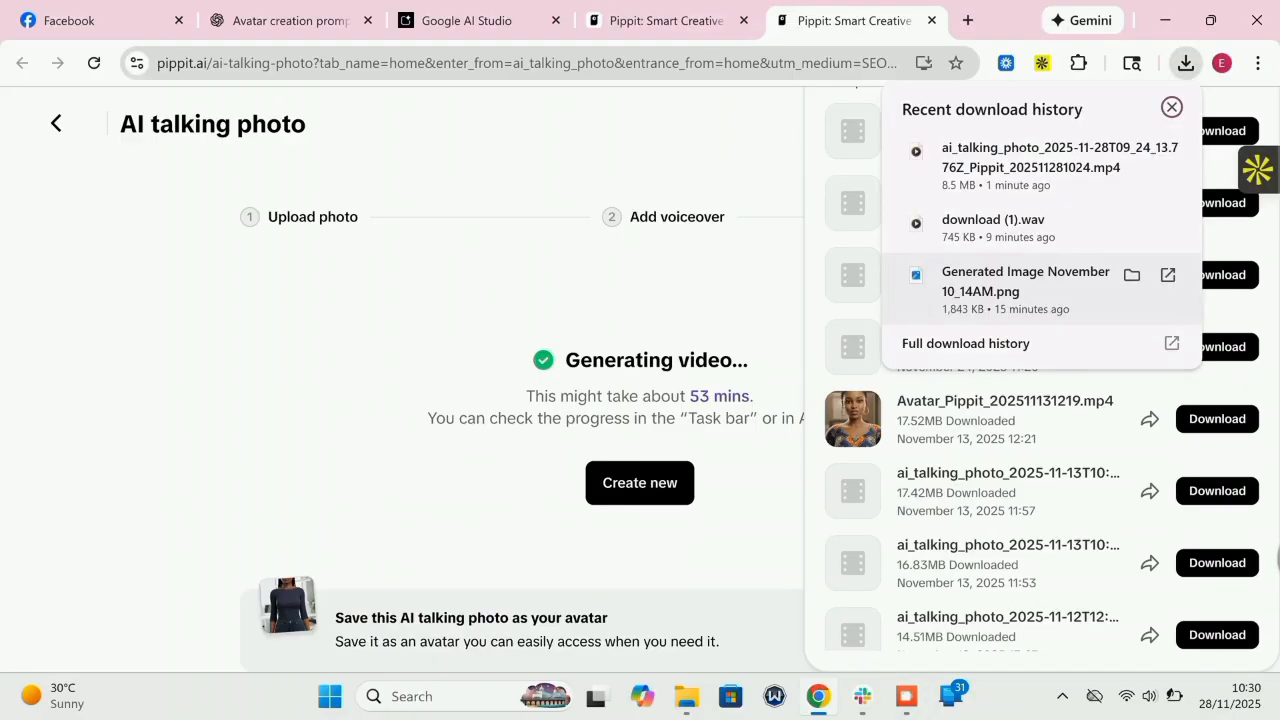
Dismiss the recent download history, switch to the Downloads folder in File Explorer and play today's ai_talking_photo video.
{"action": "left_click", "coordinate": [1026, 290]}
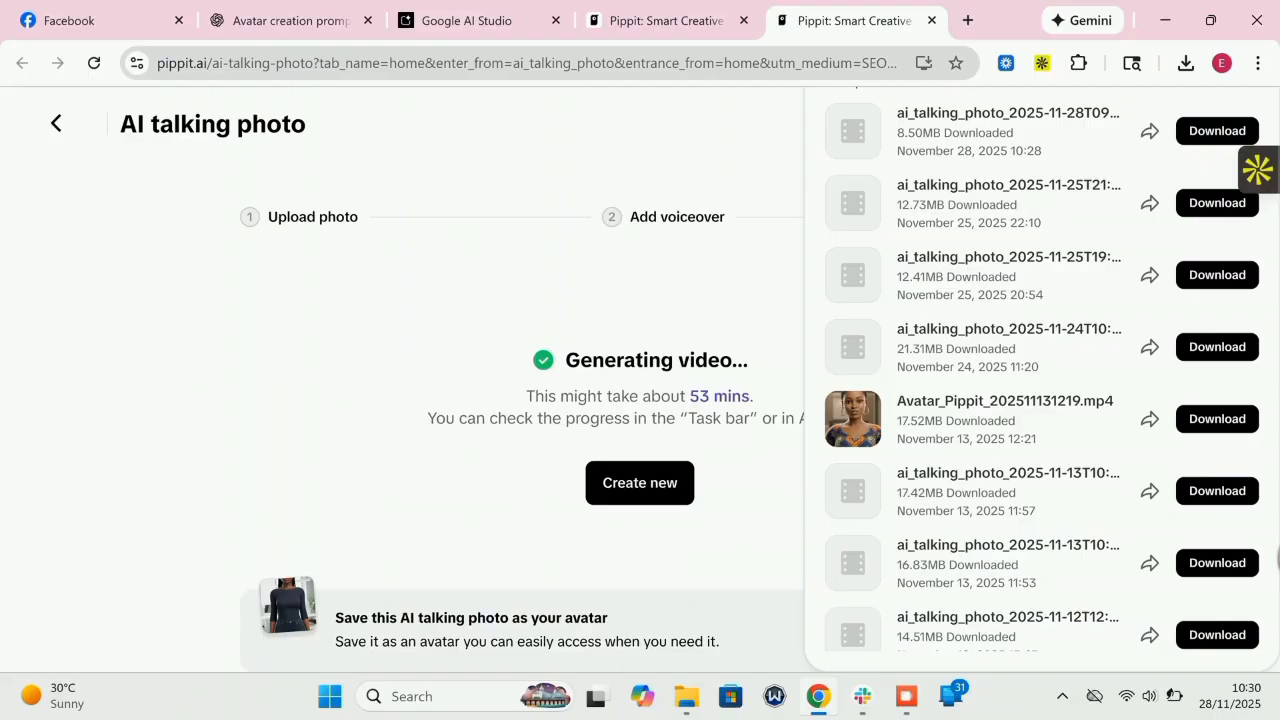
{"action": "key", "text": "alt+Tab"}
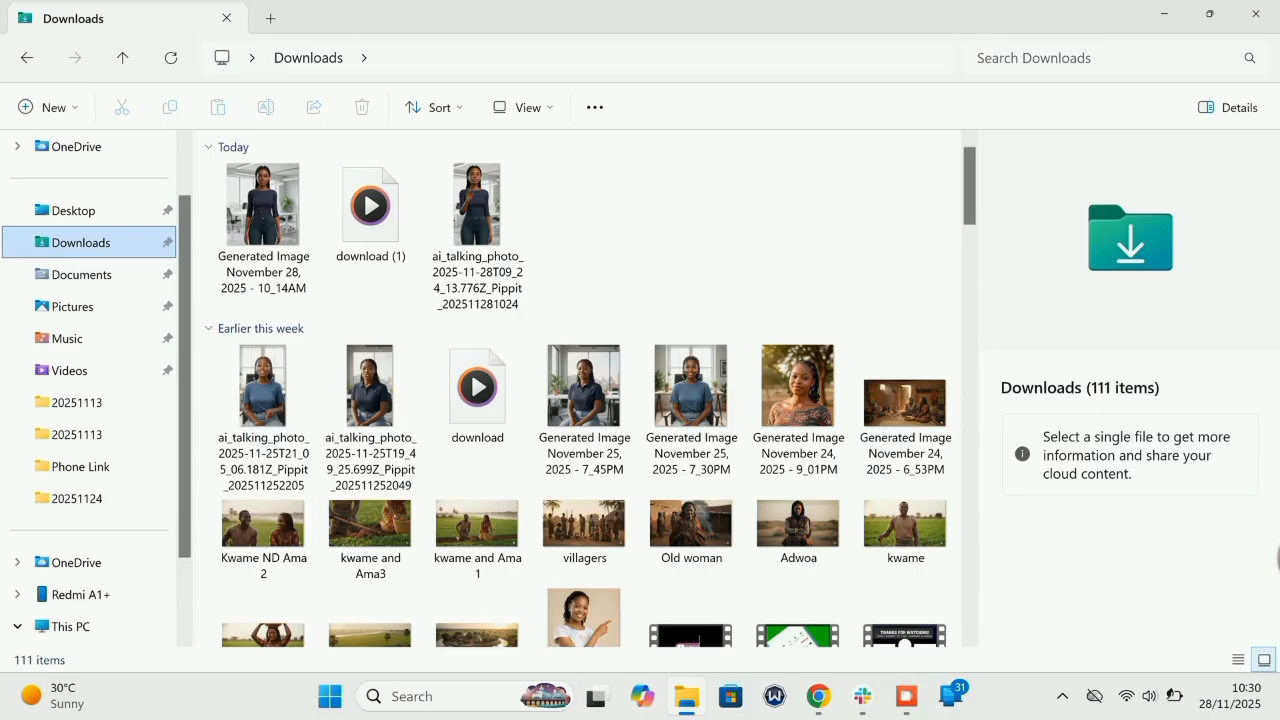
{"action": "double_click", "coordinate": [477, 236]}
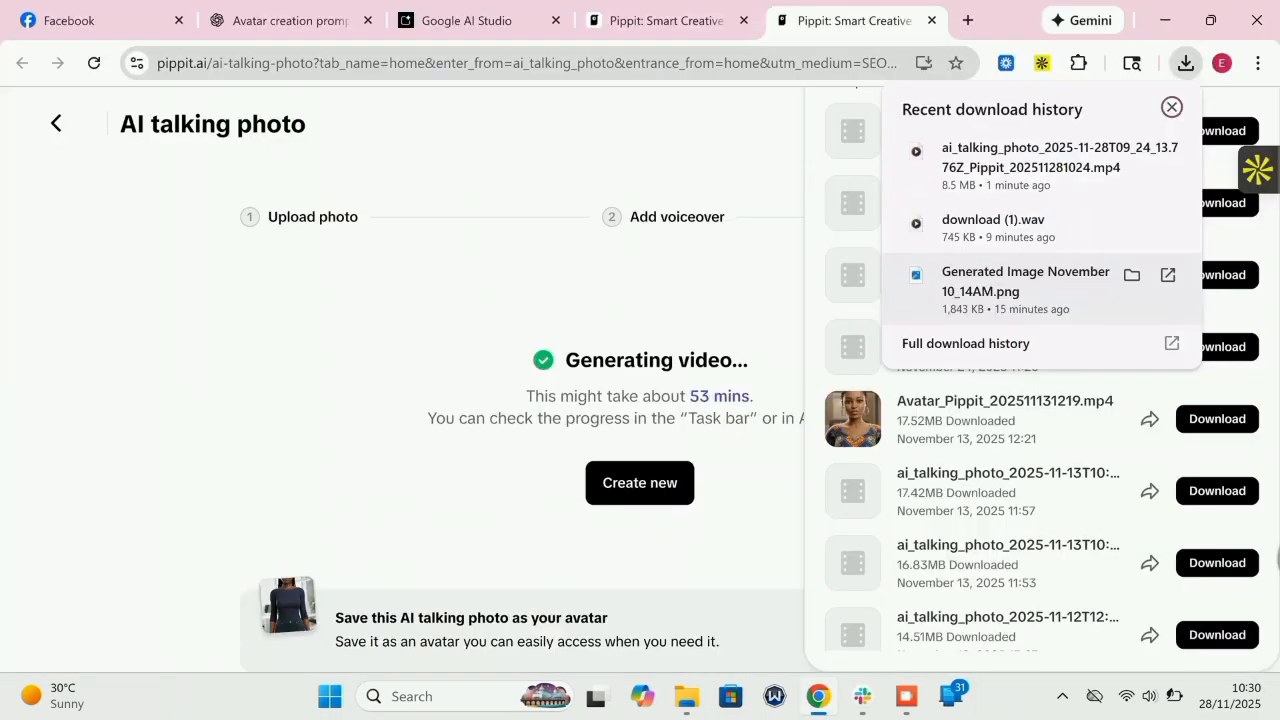
Close the browser's download history and replay today's ai_talking_photo video from the Downloads folder.
{"action": "key", "text": "Escape"}
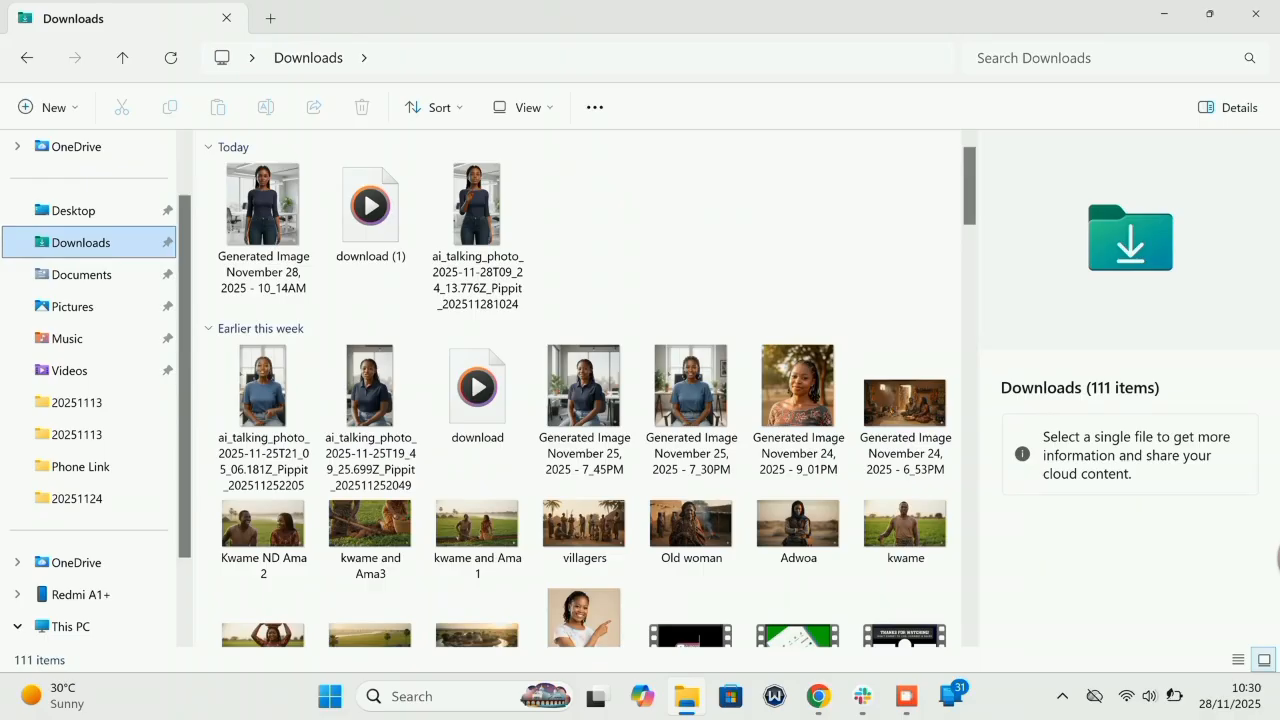
{"action": "key", "text": "Right"}
{"action": "key", "text": "Right"}
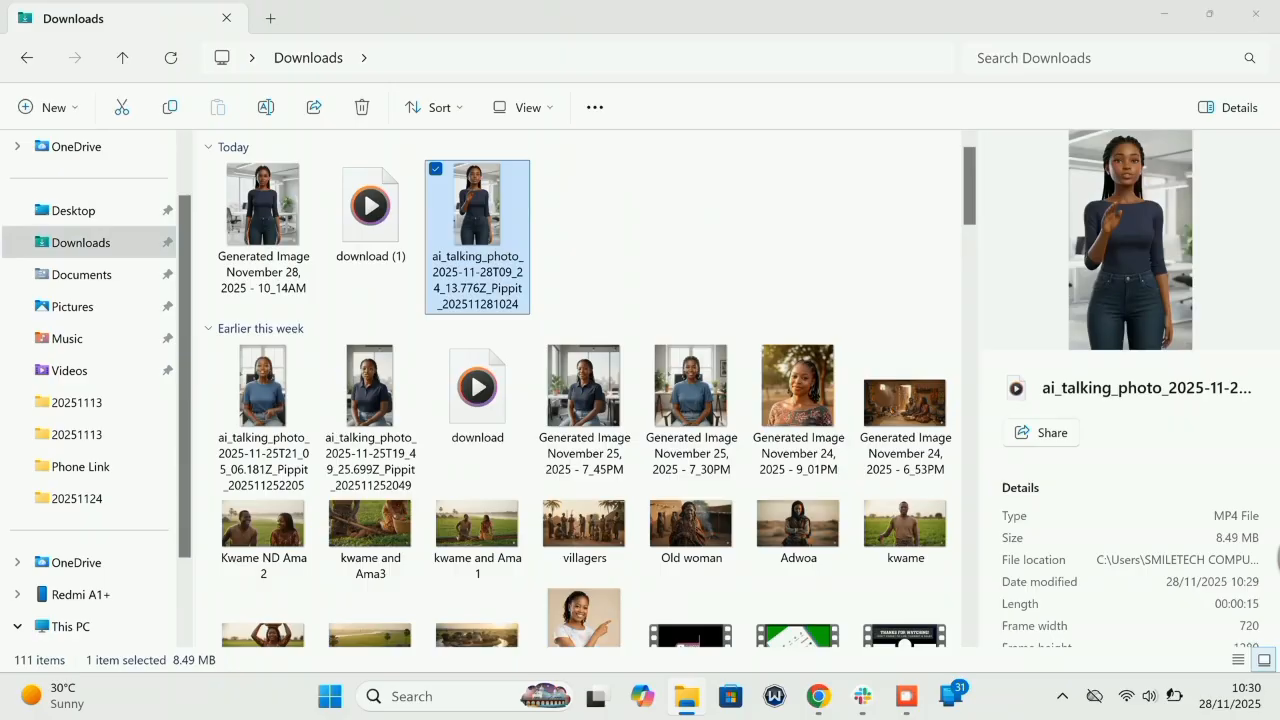
{"action": "key", "text": "Return"}
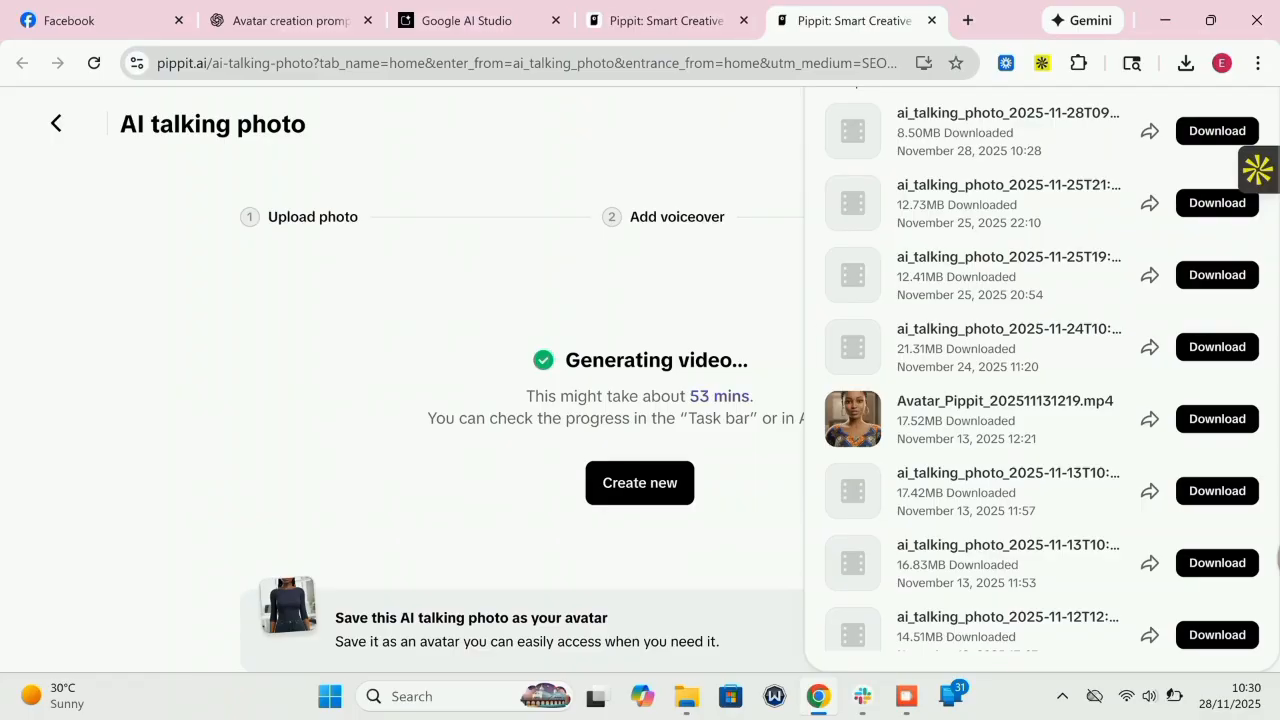
Return to the Downloads folder and open today's ai_talking_photo video in Media Player once more.
{"action": "key", "text": "alt+Tab"}
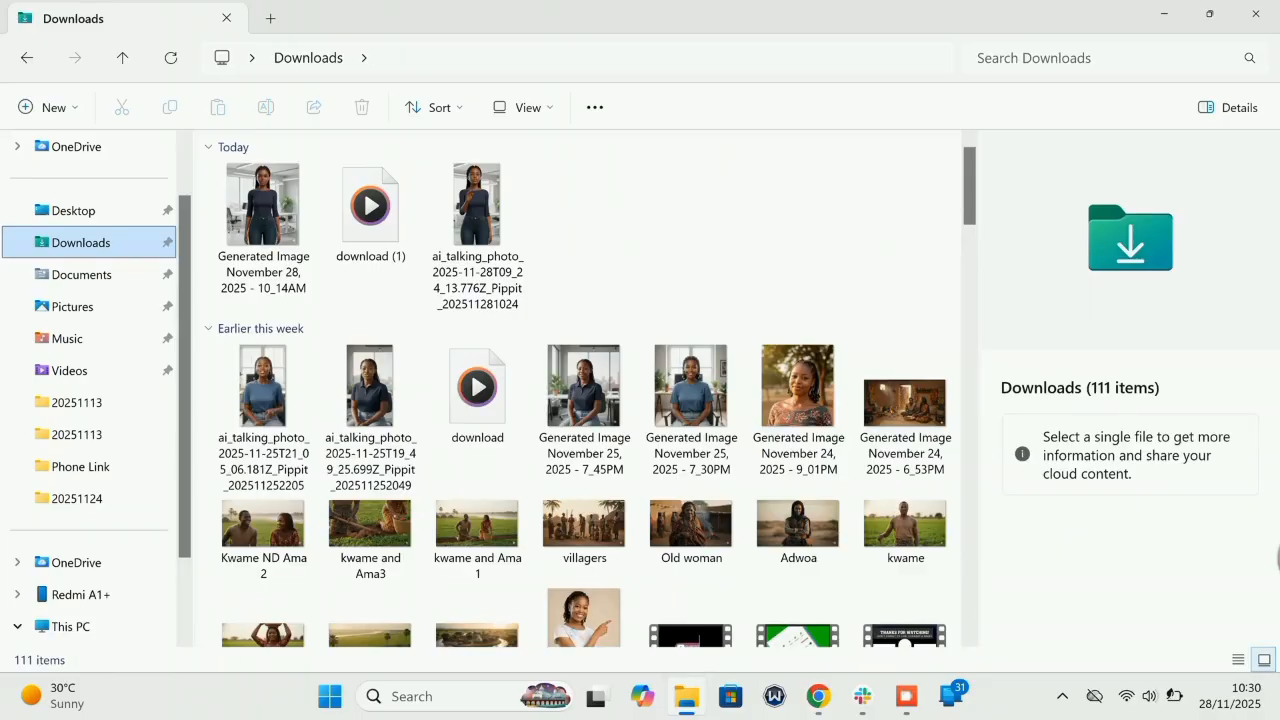
{"action": "key", "text": "alt+Tab"}
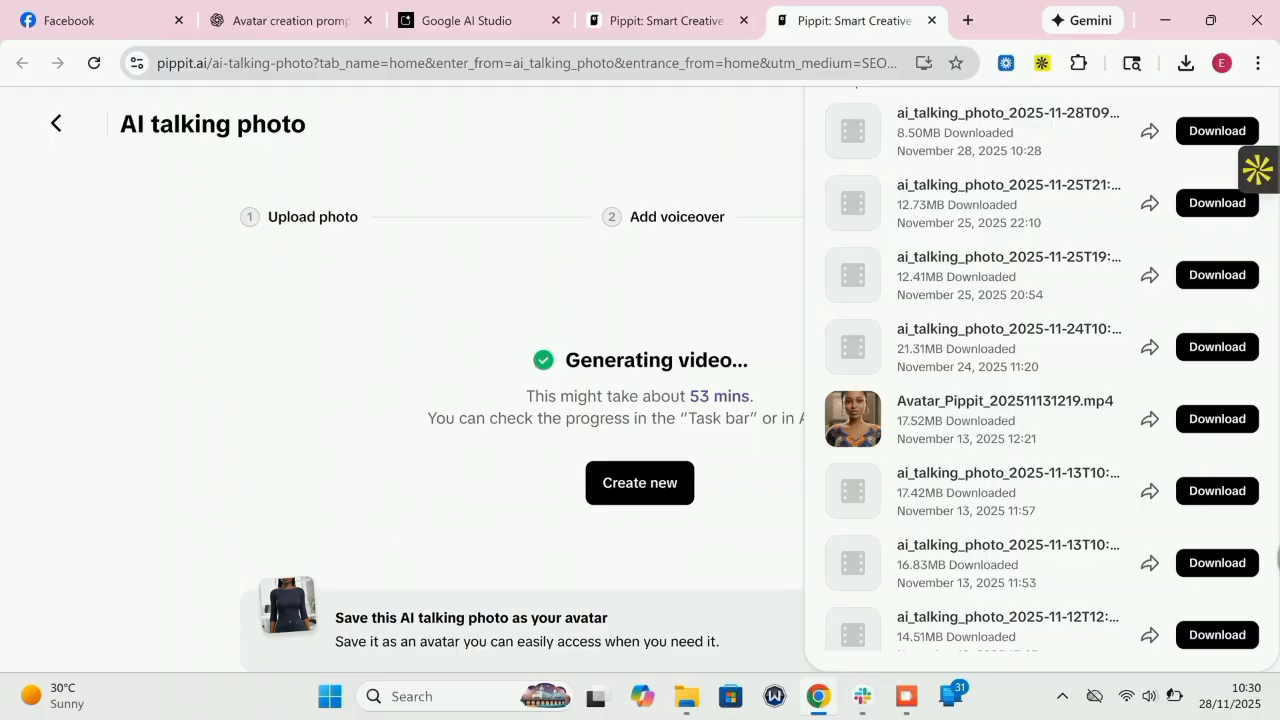
{"action": "key", "text": "alt+Tab"}
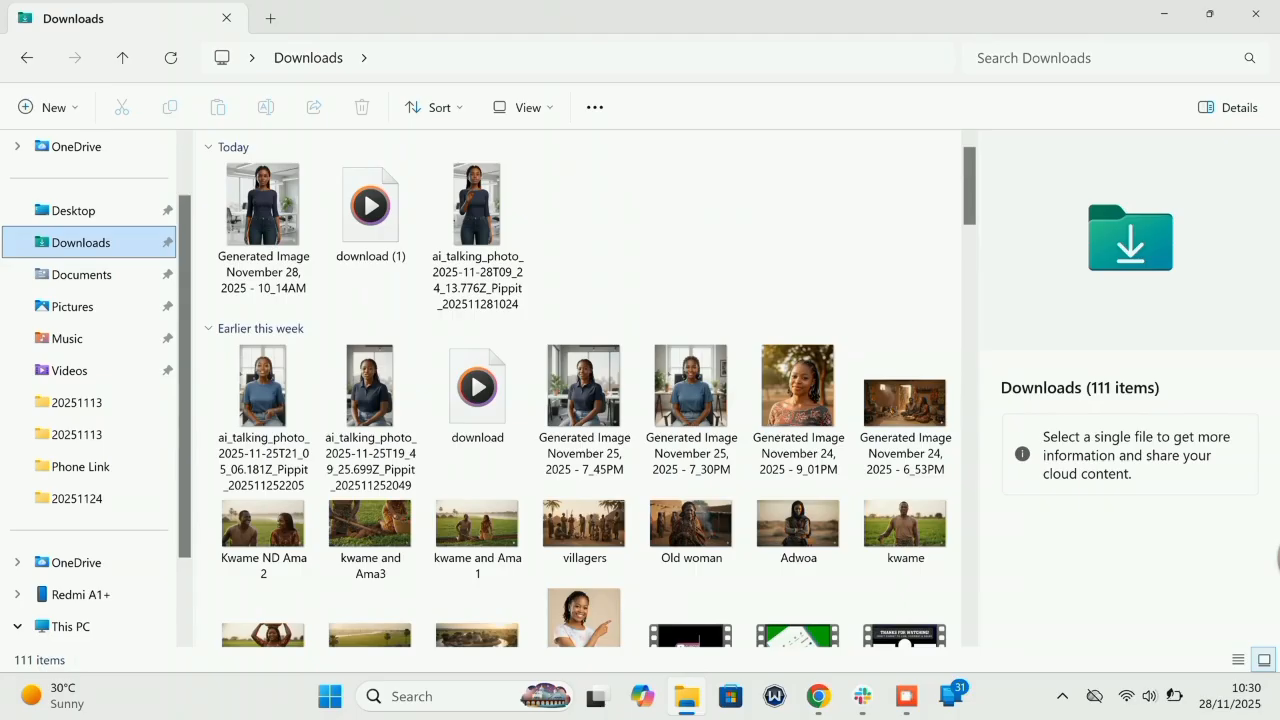
{"action": "key", "text": "a"}
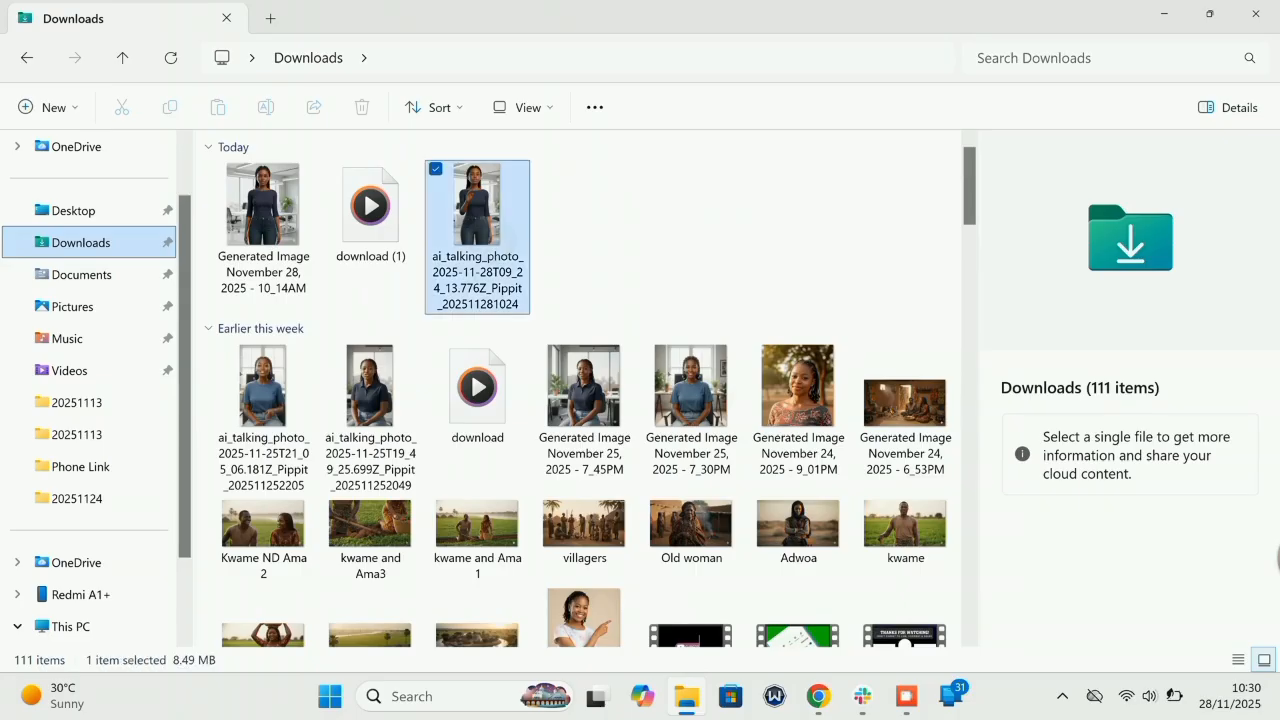
{"action": "key", "text": "Return"}
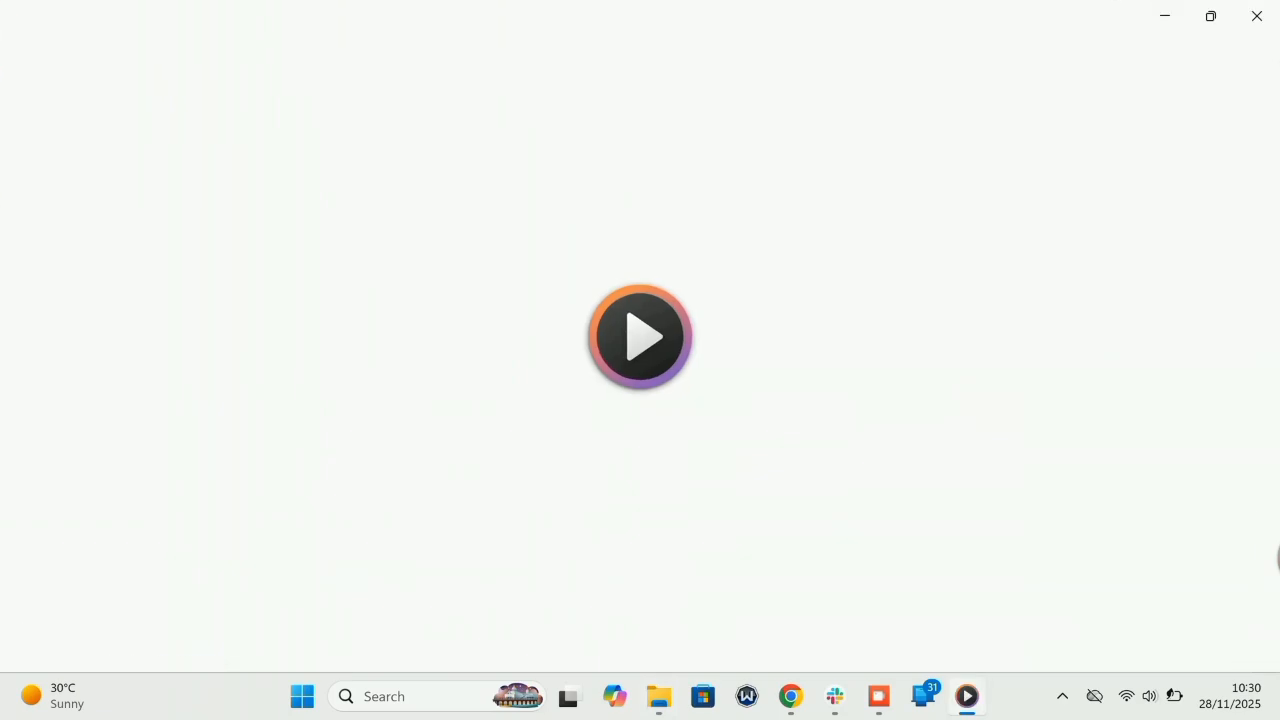